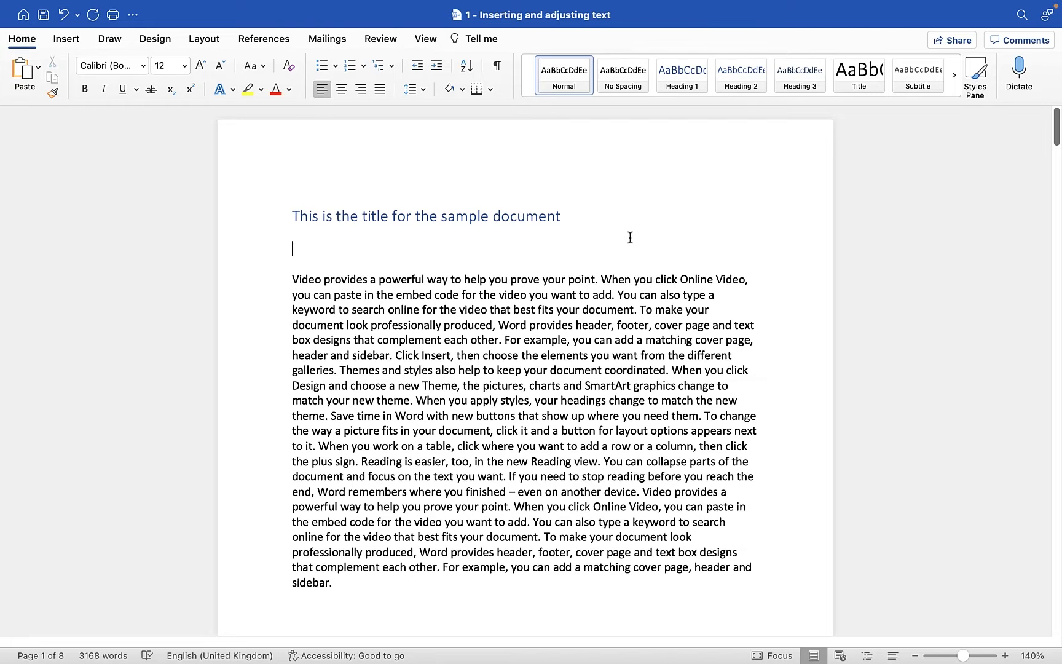
# - Look through the first two pages, examining the body text and the styles of the Chapter 1 and Chapter 2 headings
pyautogui.scroll(-15, 630, 238)
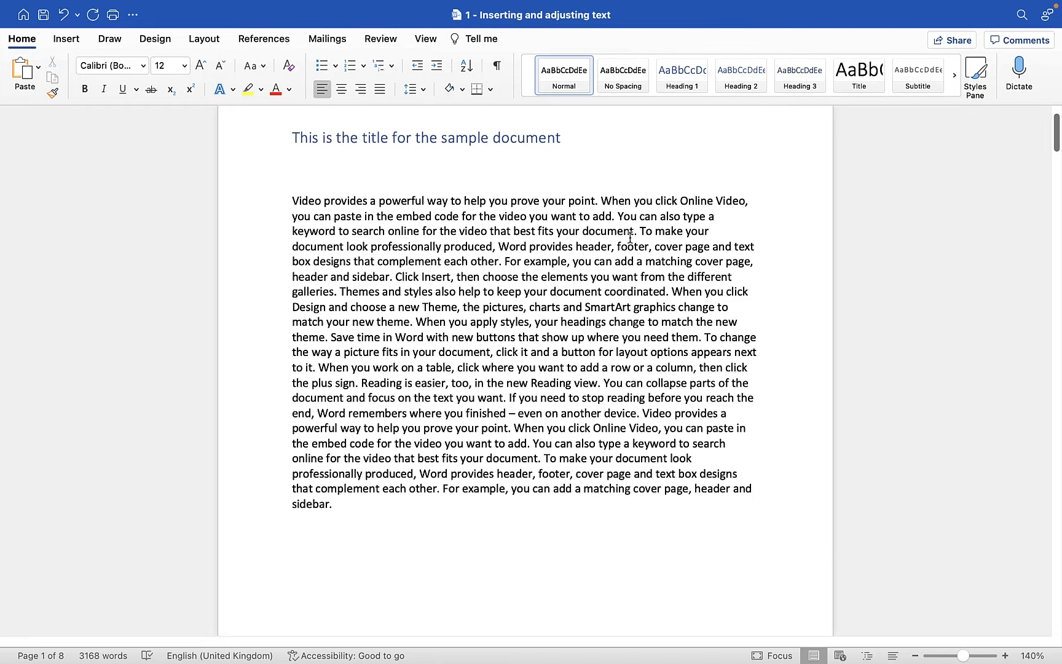
pyautogui.scroll(-10, 630, 237)
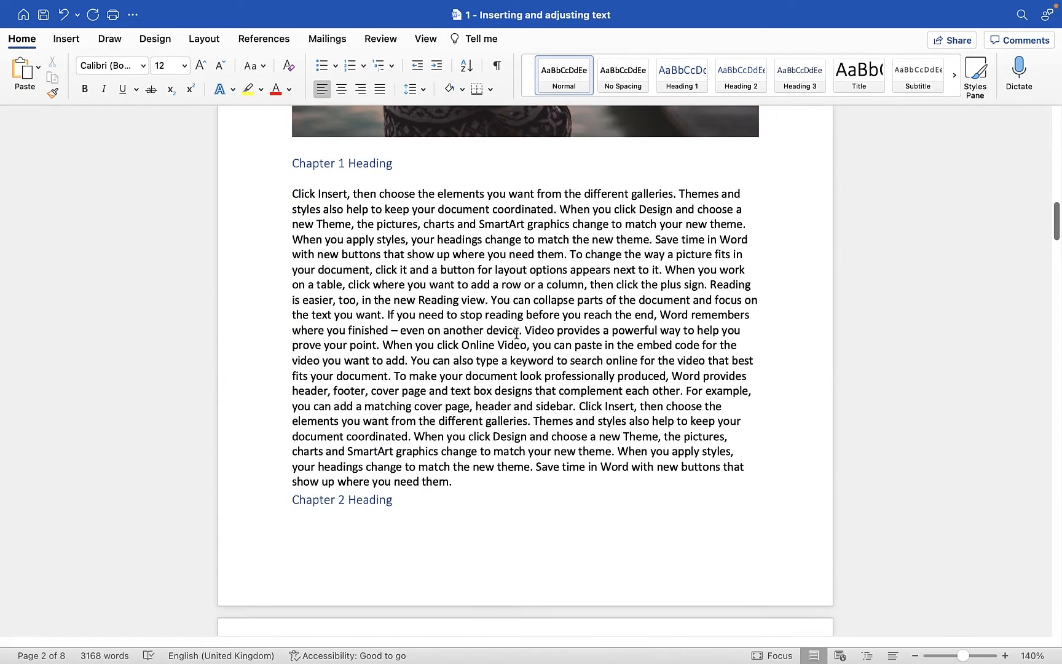
pyautogui.click(524, 299)
pyautogui.click(379, 163)
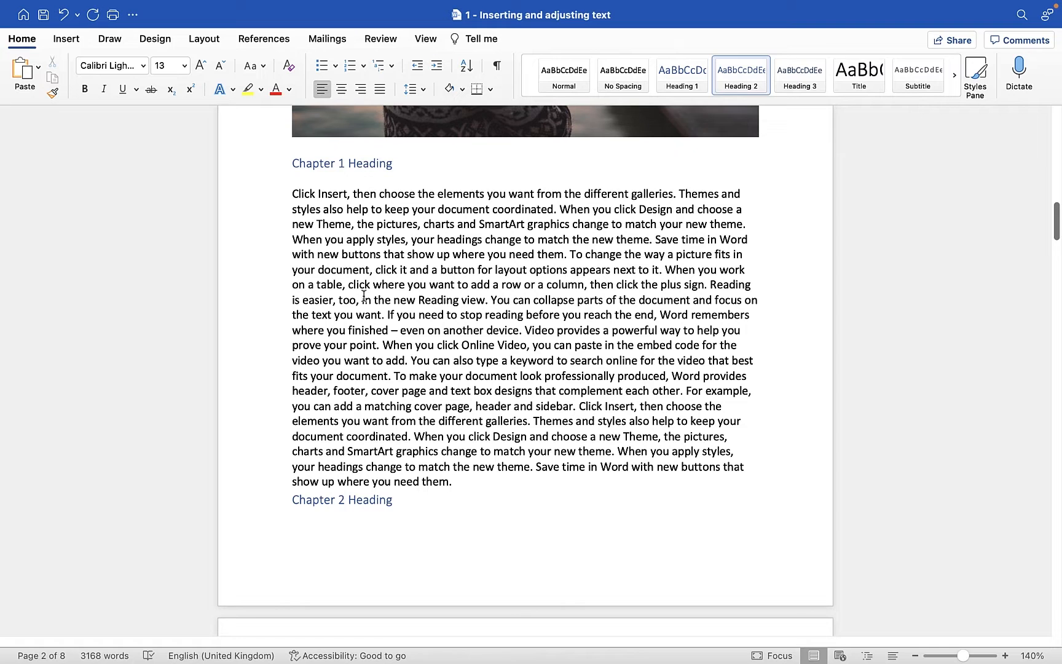
pyautogui.click(361, 494)
pyautogui.scroll(15, 413, 407)
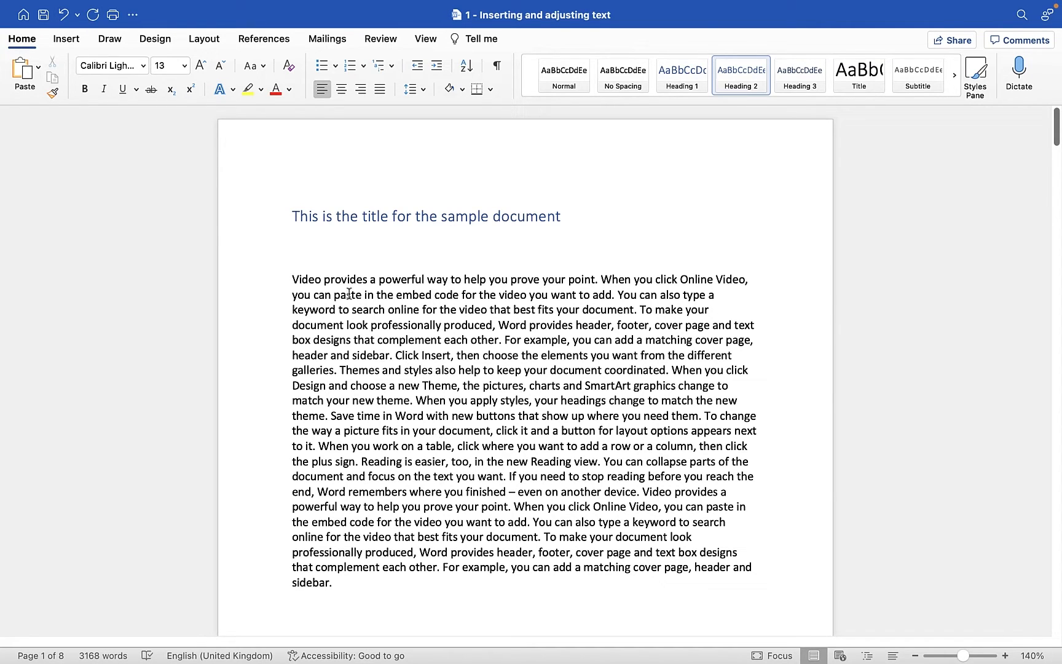
# - Insert the line "This is a new line of text." in the empty paragraph beneath the document title
pyautogui.click(298, 247)
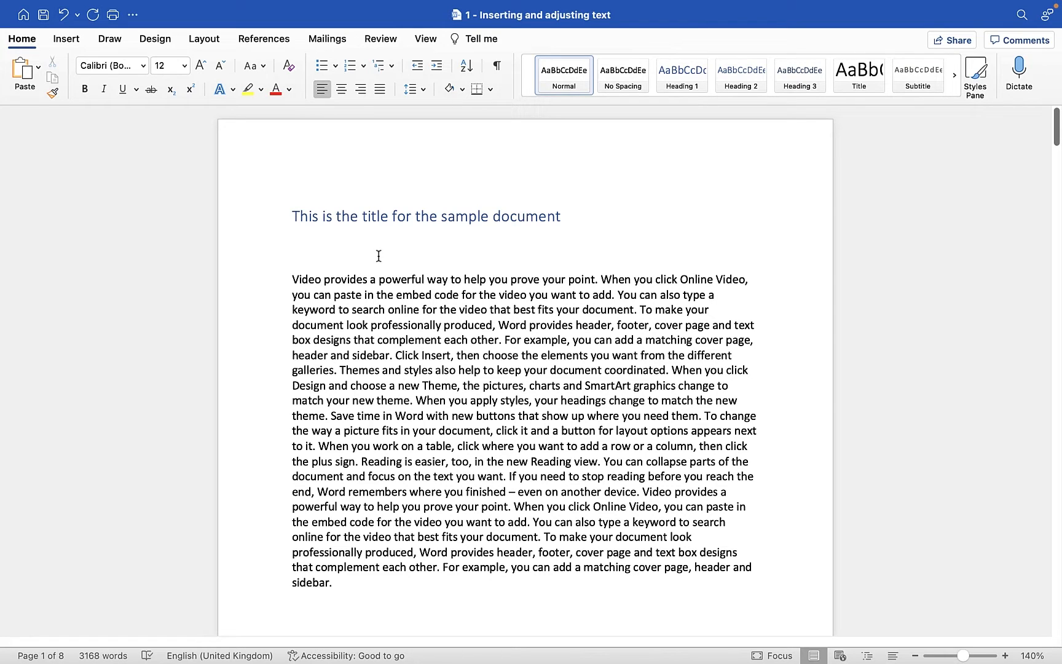
pyautogui.write('This is a new')
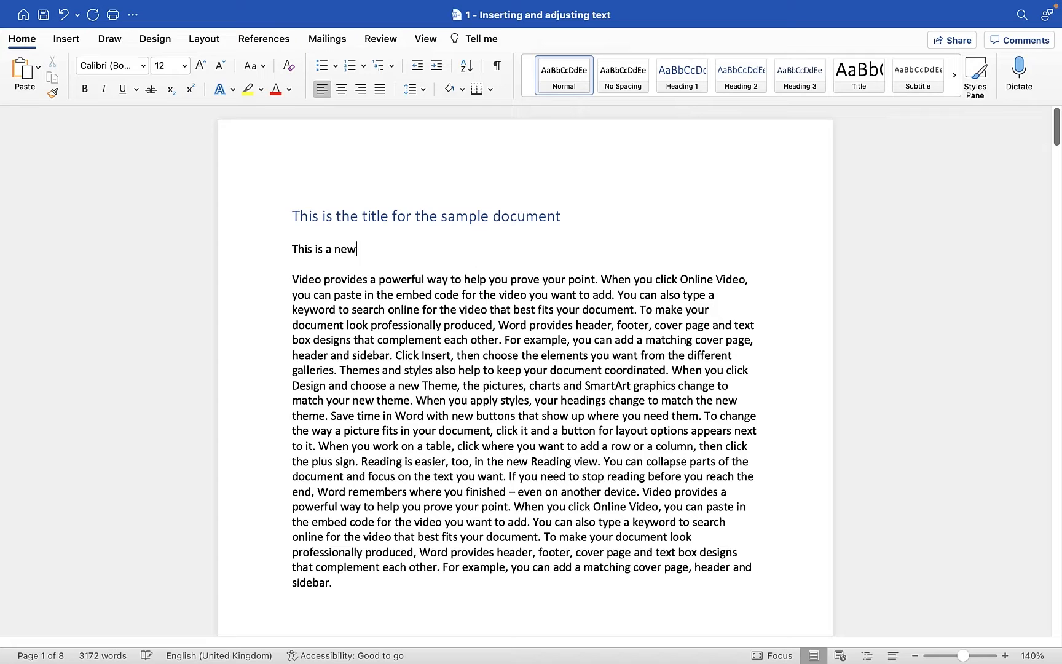
pyautogui.write(' line of text.')
# - Delete the first-page passage from "You can collapse parts of the document" through "When you click Online Video," and undo the deletion
pyautogui.moveTo(605, 461)
pyautogui.mouseDown()
pyautogui.moveTo(682, 478)
pyautogui.moveTo(696, 502)
pyautogui.moveTo(662, 504)
pyautogui.mouseUp()
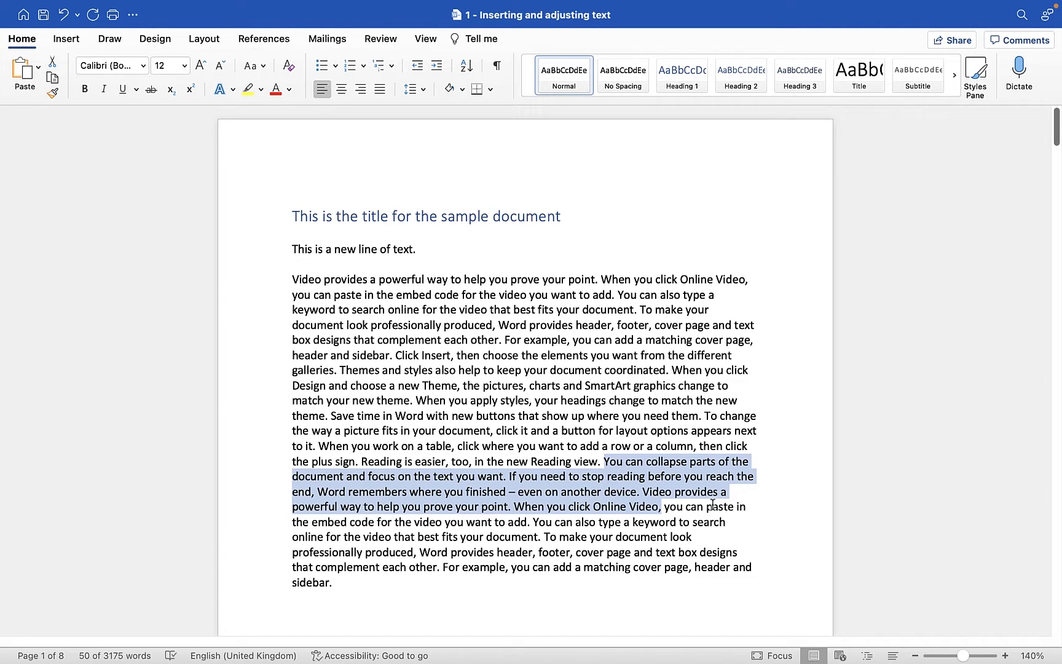
pyautogui.press('BackSpace')
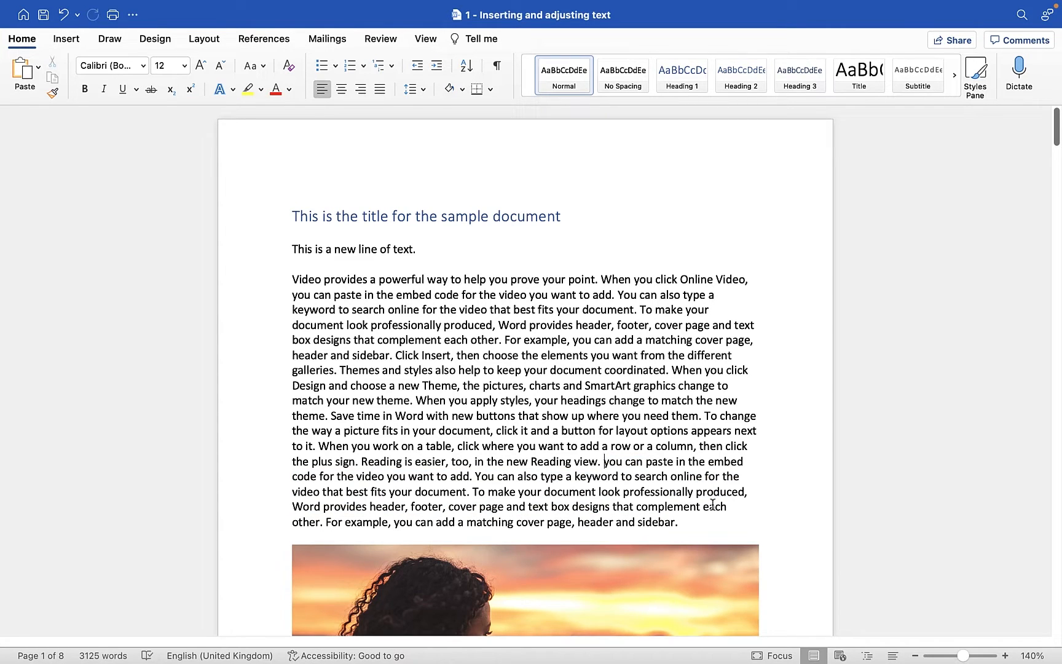
pyautogui.press('super+z')
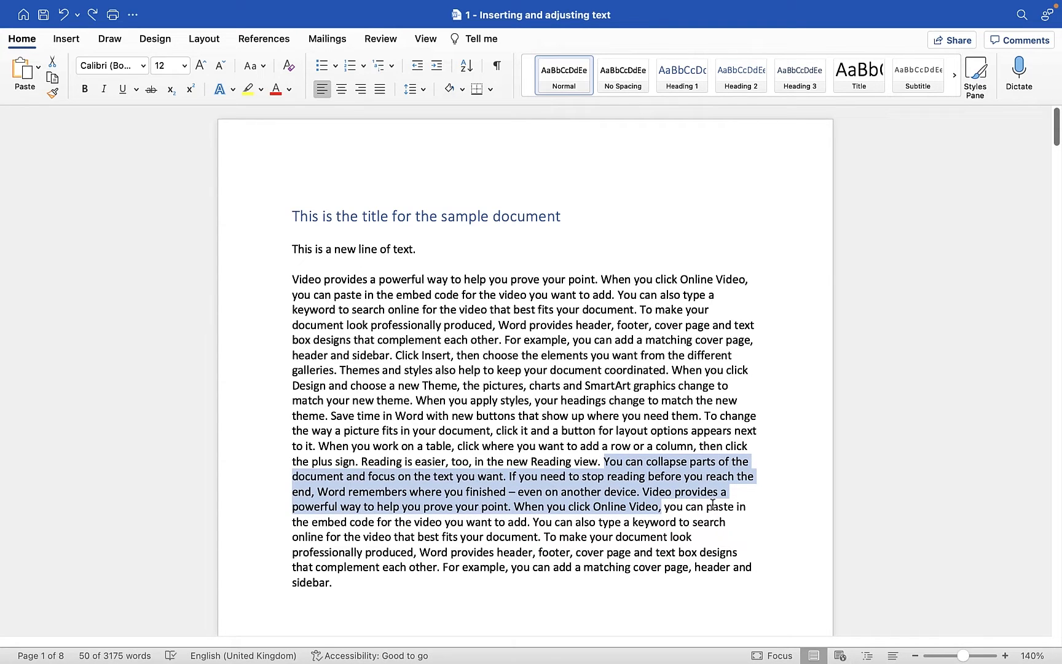
pyautogui.click(702, 477)
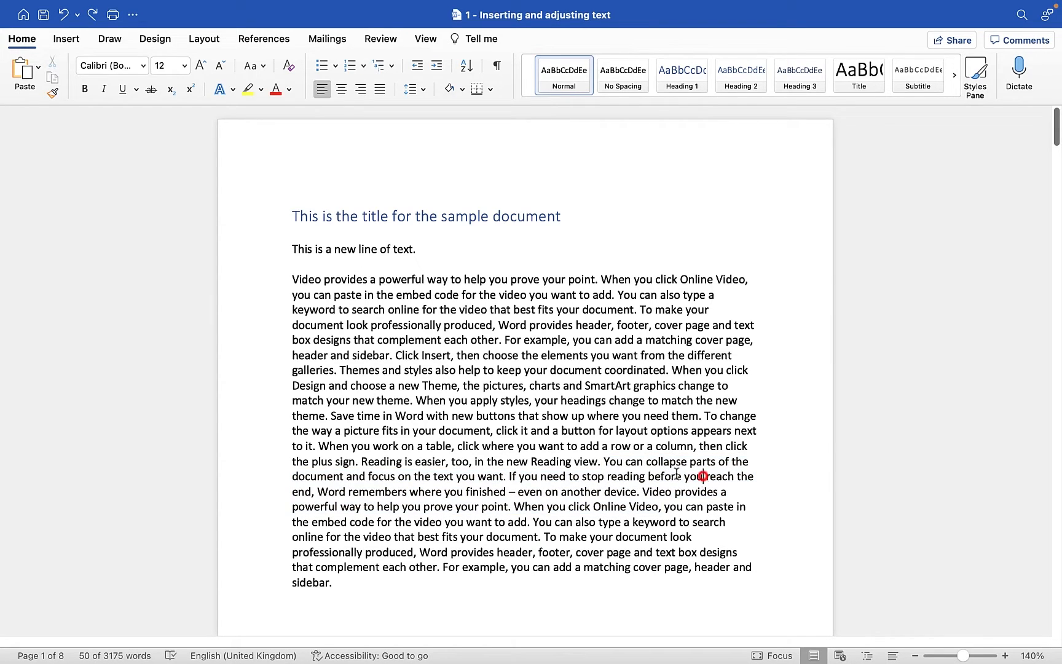
# - Replace the passage from "You can collapse parts" through "If you need to stop reading" with "This is a new line of text."
pyautogui.click(604, 461)
pyautogui.moveTo(606, 461); pyautogui.dragTo(645, 478)
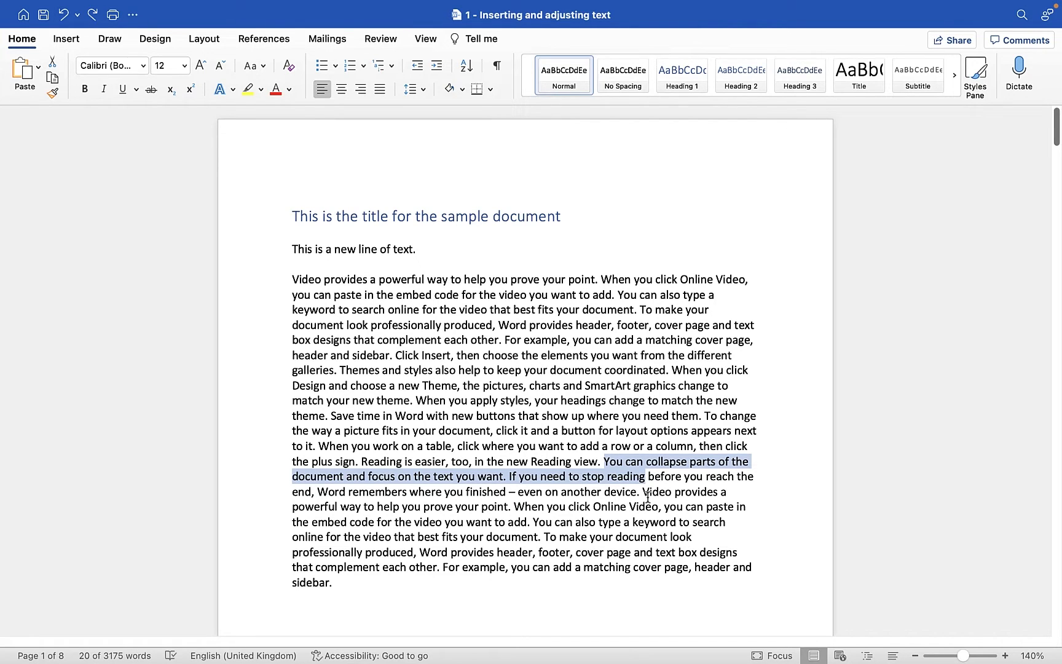
pyautogui.write('This is a ')
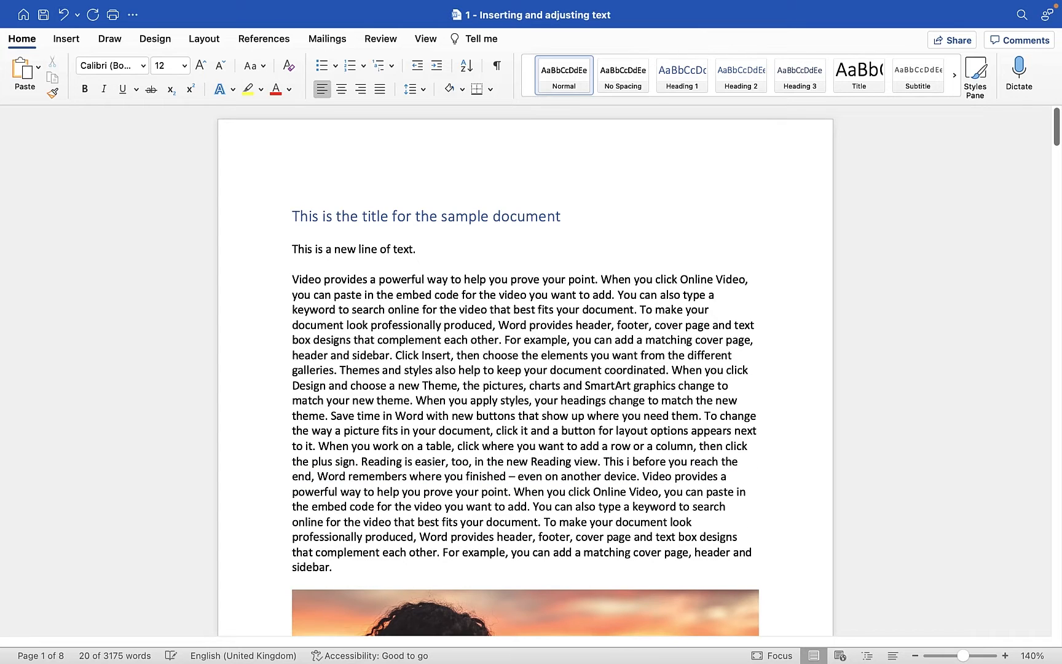
pyautogui.write('new')
pyautogui.write('of text.')
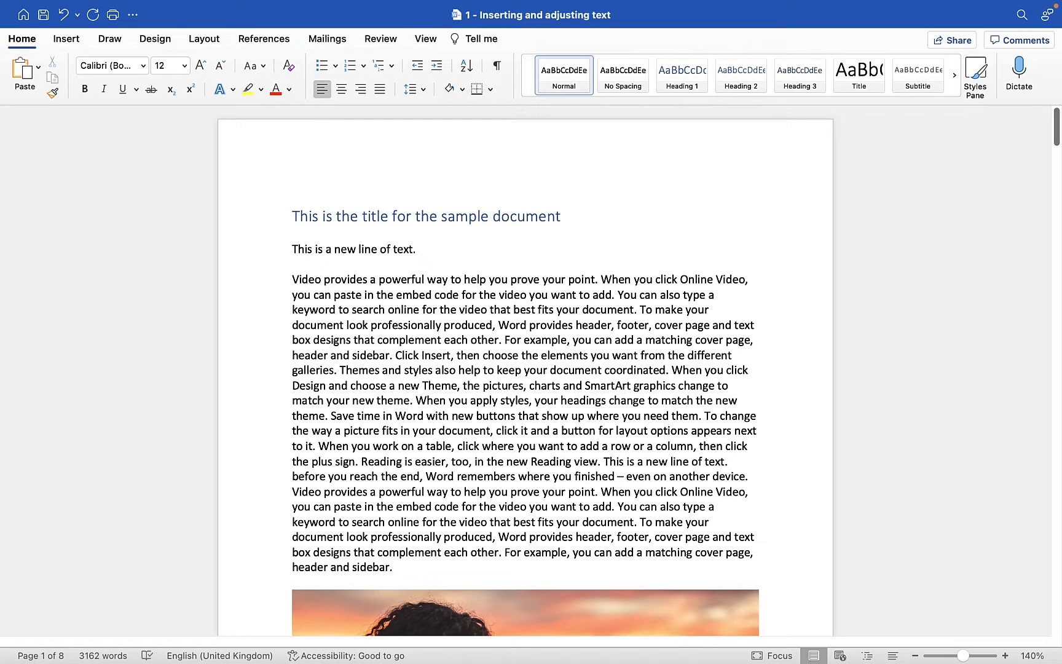
# - Insert a page break between the end of the first-page paragraph and the sunset picture
pyautogui.scroll(-2, 655, 470)
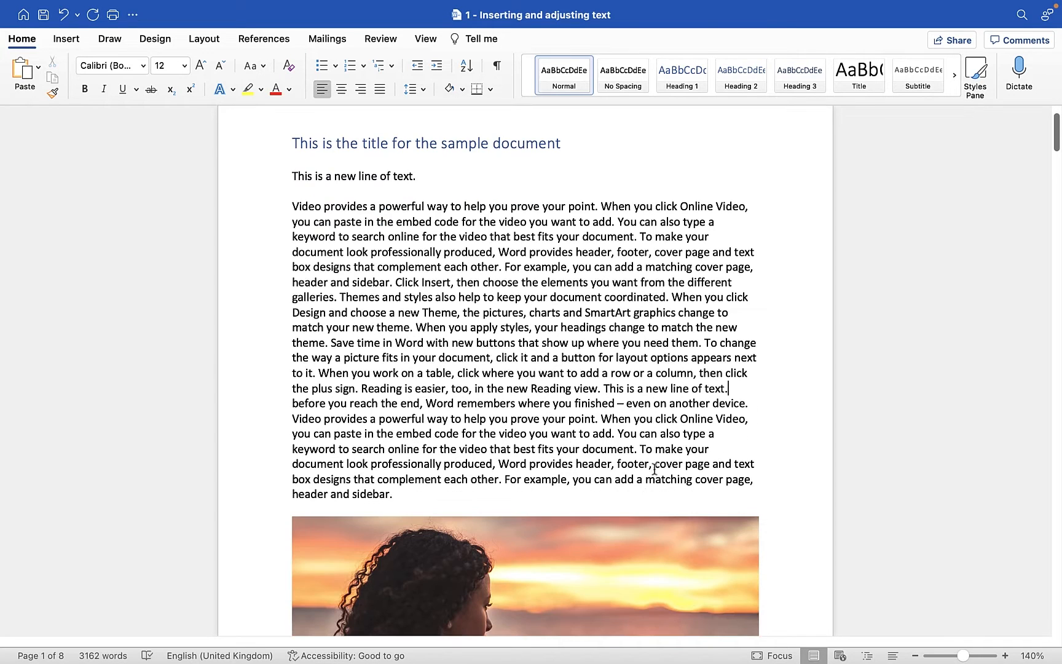
pyautogui.click(448, 500)
pyautogui.press('super+Return')
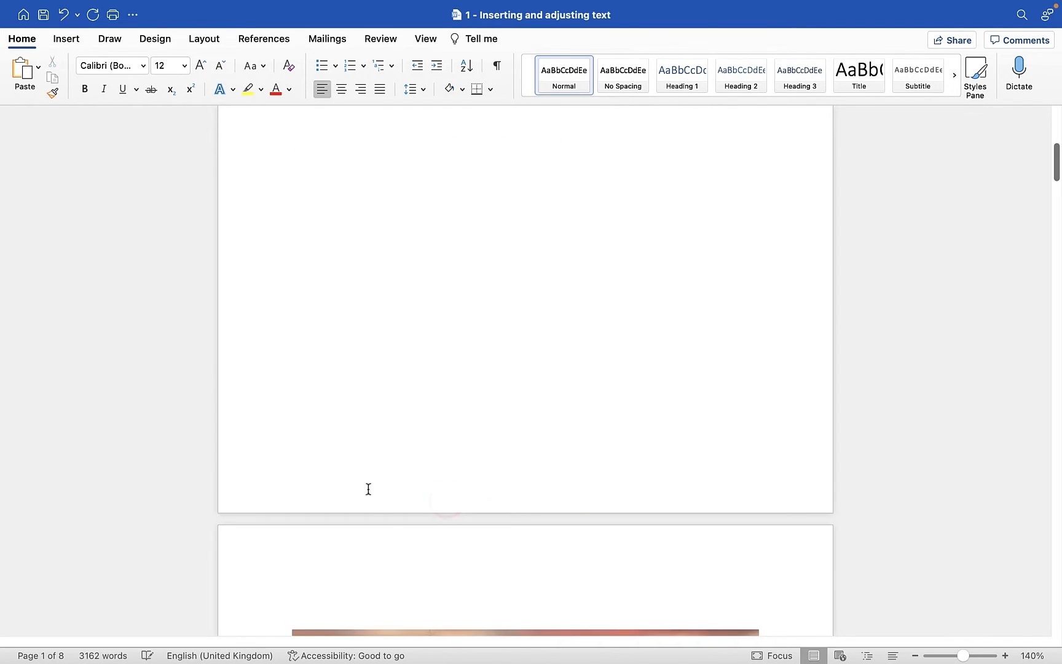
# - Add the left-aligned line "This is text on the left." below the first-page paragraph, followed by two new paragraphs
pyautogui.scroll(4, 410, 363)
pyautogui.click(348, 292)
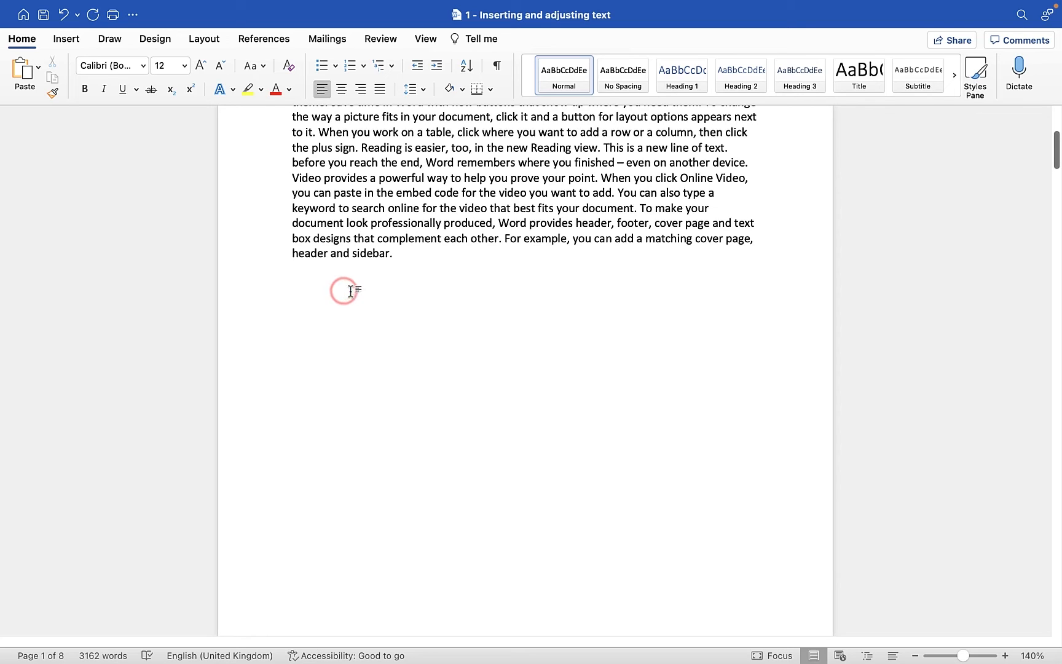
pyautogui.press('Return')
pyautogui.write('This is t')
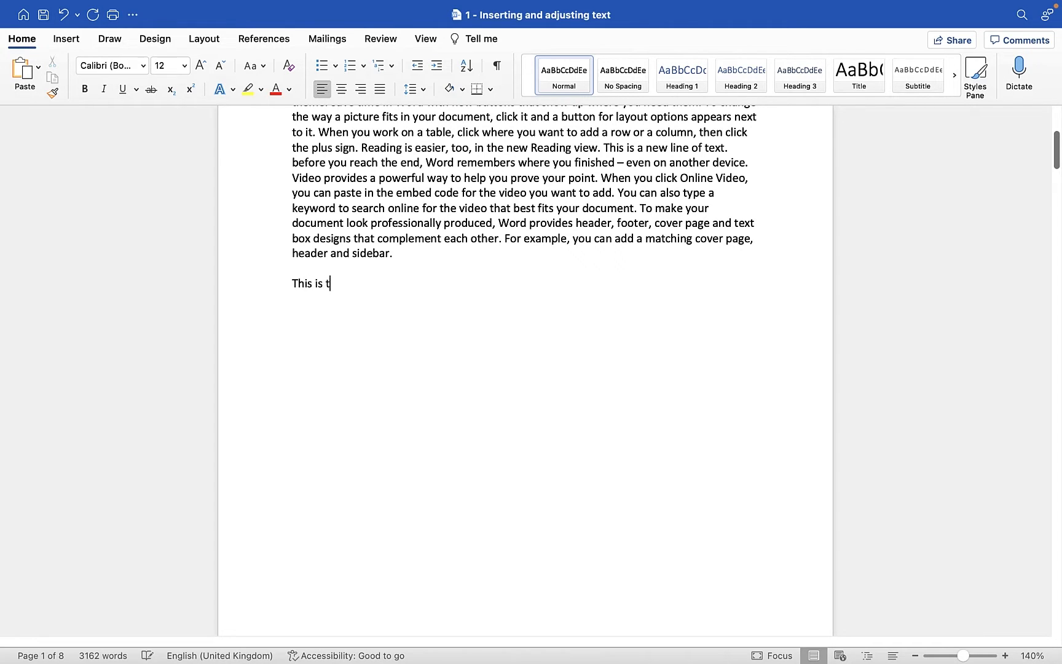
pyautogui.write('ext on the left.')
pyautogui.press('Return')
pyautogui.press('Return')
# - Add a centred line "This is the middle of the page." and, below it, a right-aligned line "This is text on the right."
pyautogui.doubleClick(514, 312)
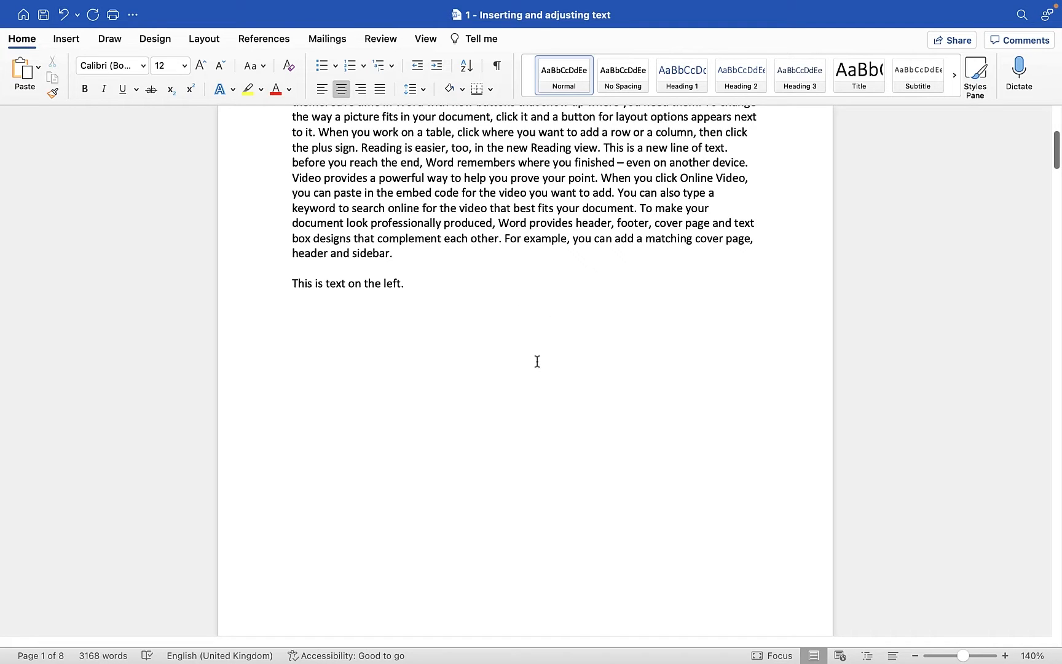
pyautogui.write('This is the middle of the page.')
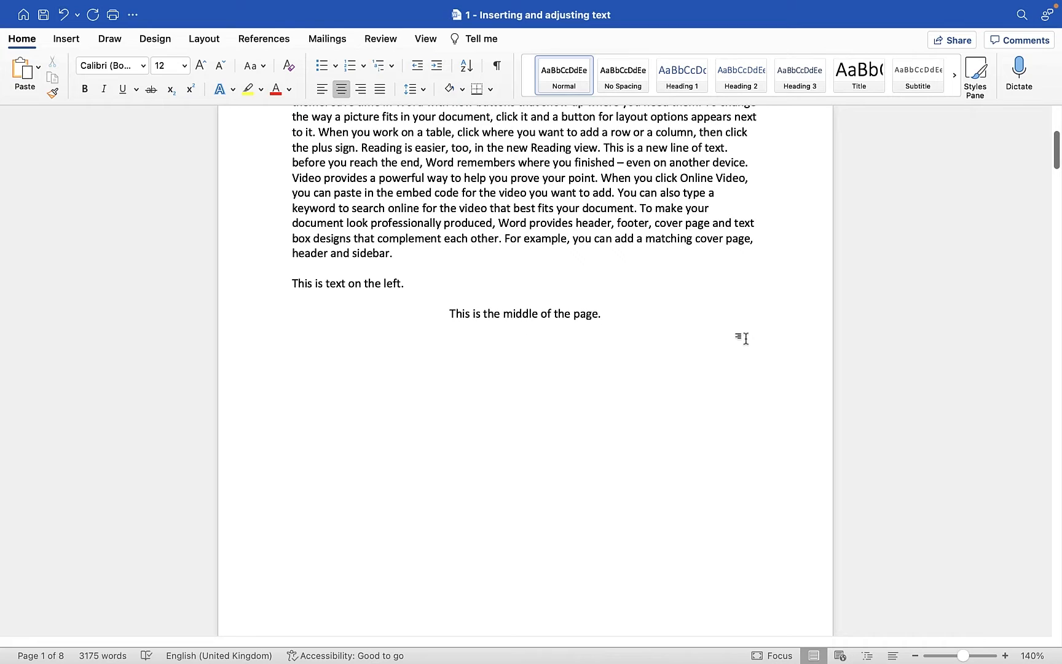
pyautogui.doubleClick(746, 342)
pyautogui.write('This is text on the right.')
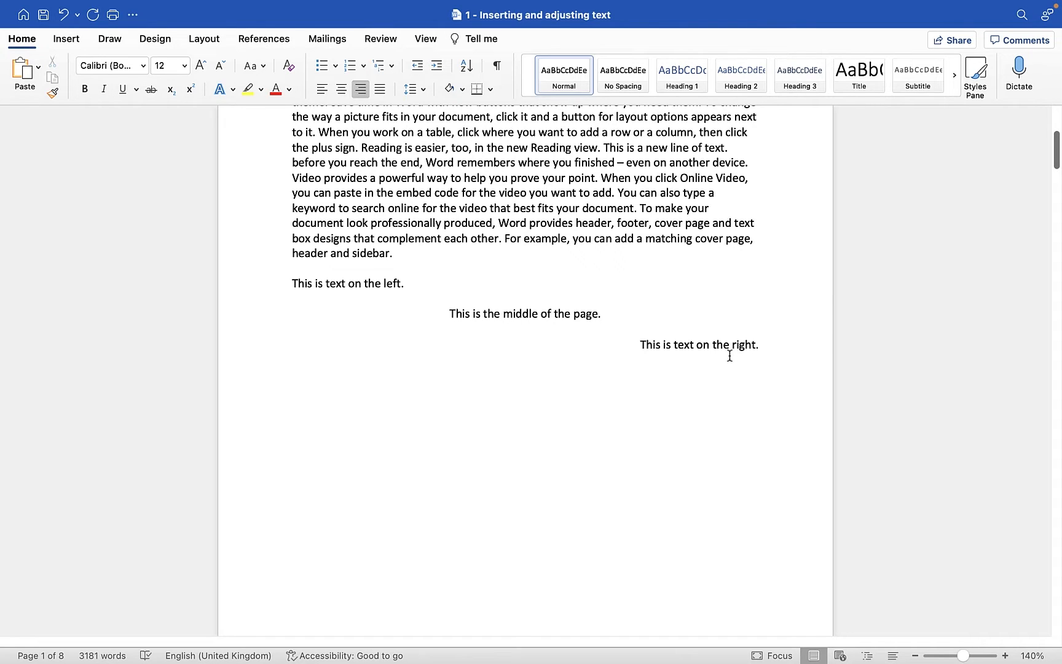
# - Left-align the lines "This is text on the right." and "This is the middle of the page."
pyautogui.click(702, 345)
pyautogui.click(321, 92)
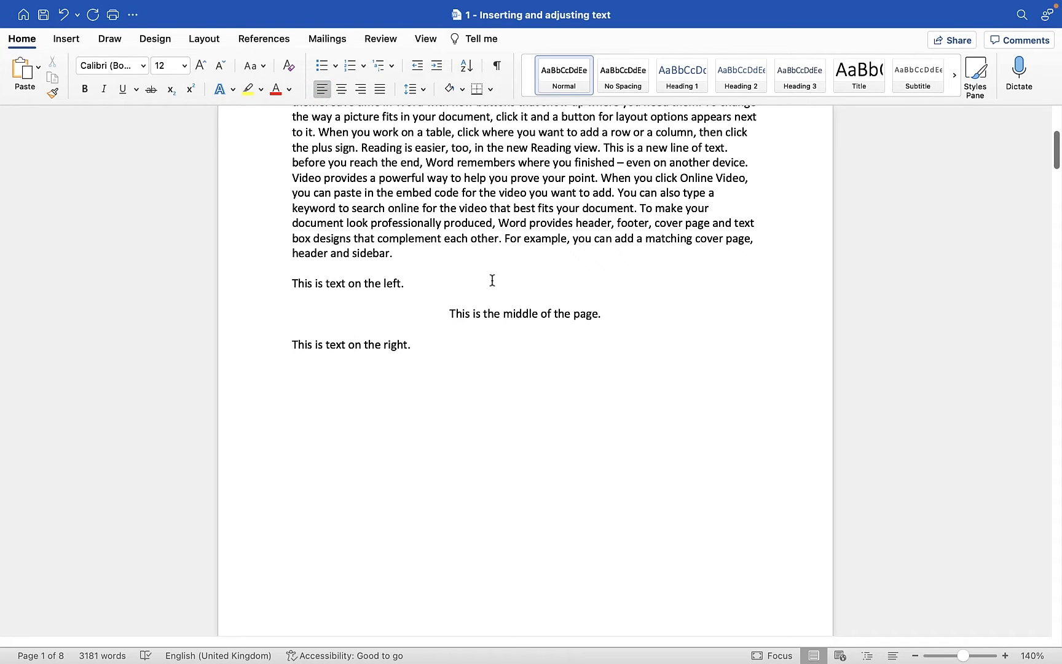
pyautogui.click(505, 311)
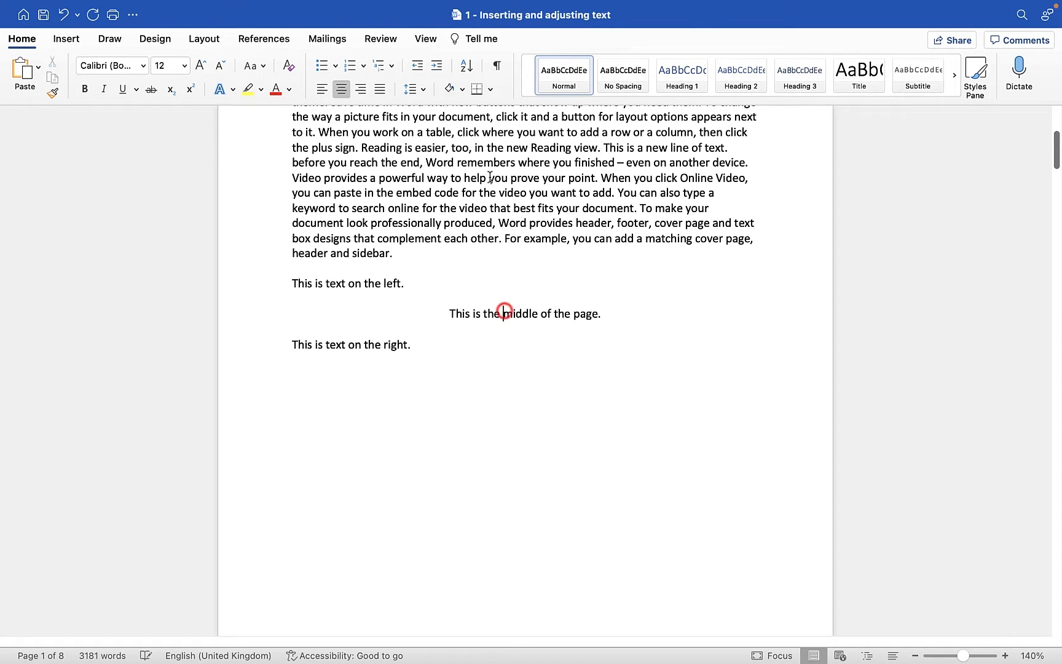
pyautogui.click(320, 90)
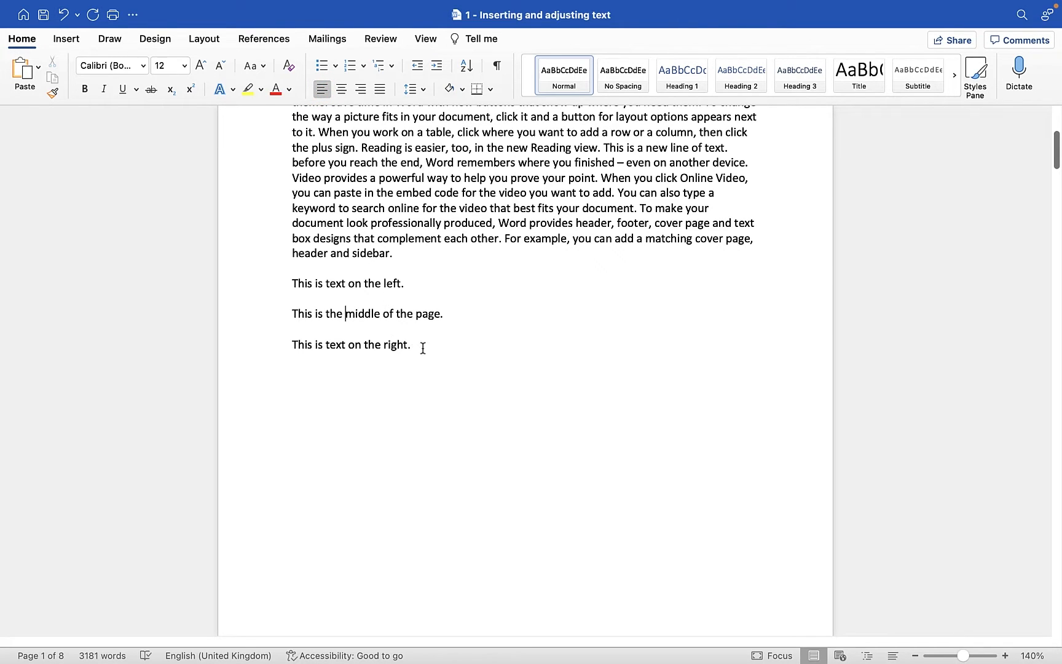
# - Try centred and right alignment on all three new lines together, and return them to left alignment
pyautogui.moveTo(422, 348); pyautogui.dragTo(301, 284)
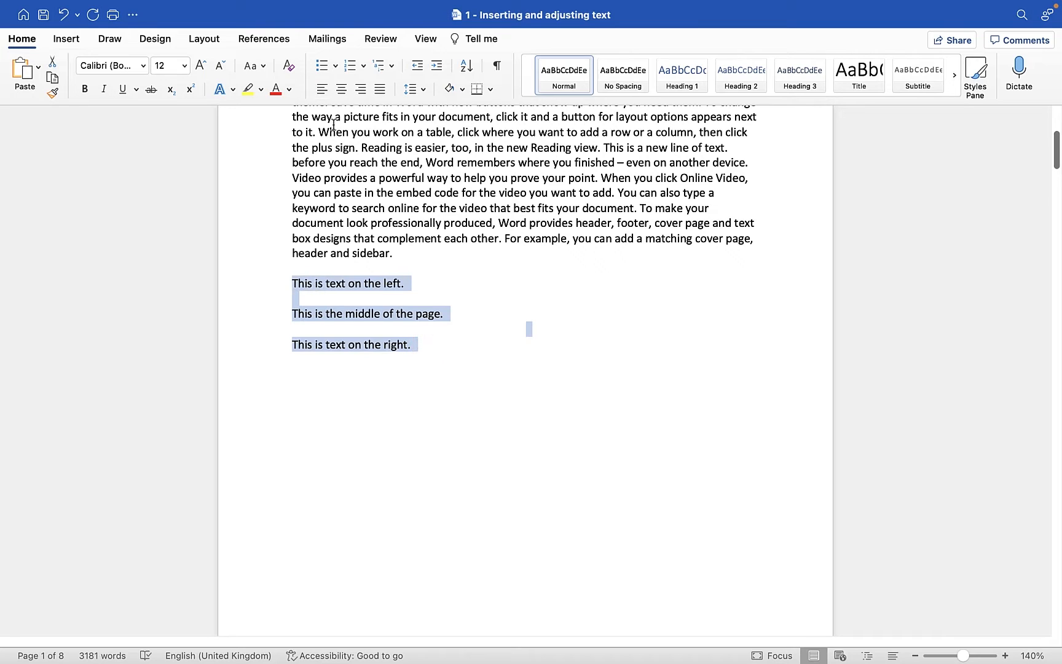
pyautogui.click(340, 92)
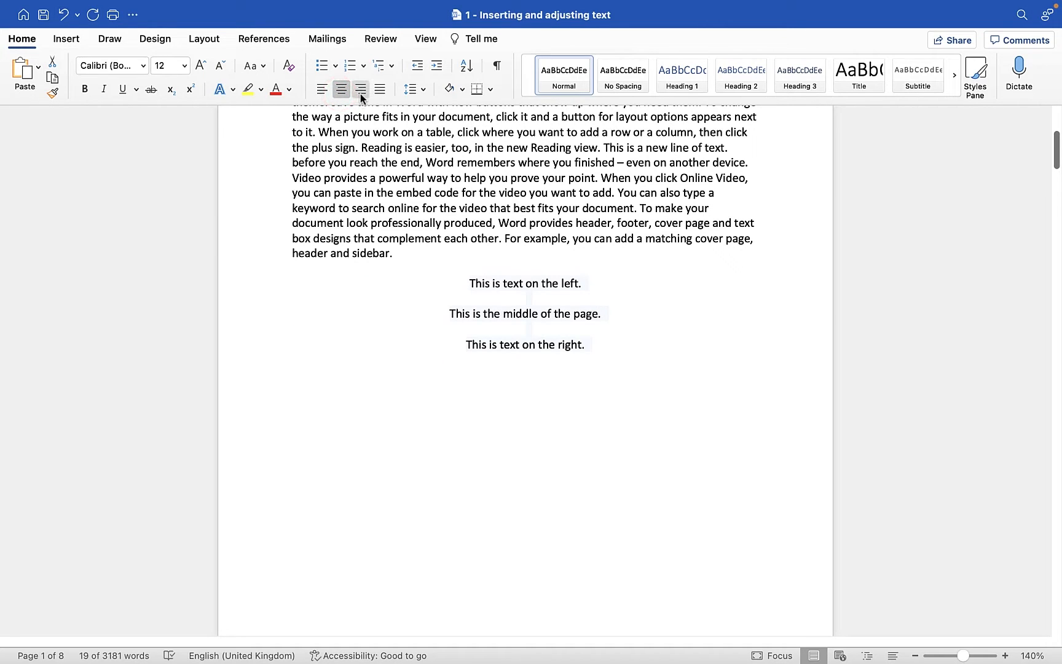
pyautogui.click(360, 90)
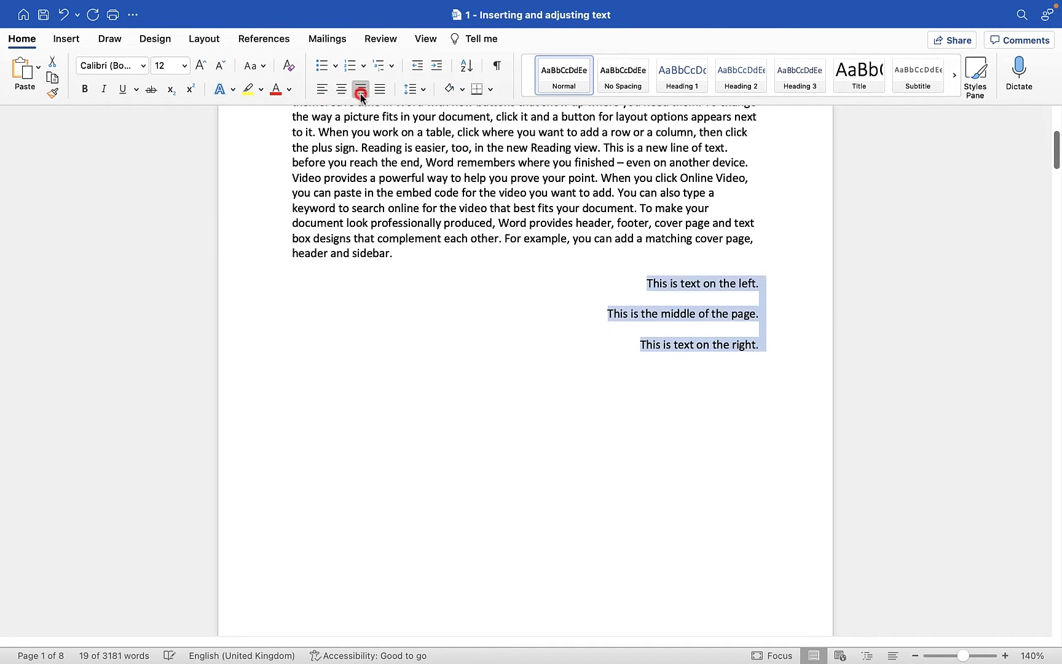
pyautogui.click(322, 92)
pyautogui.click(441, 277)
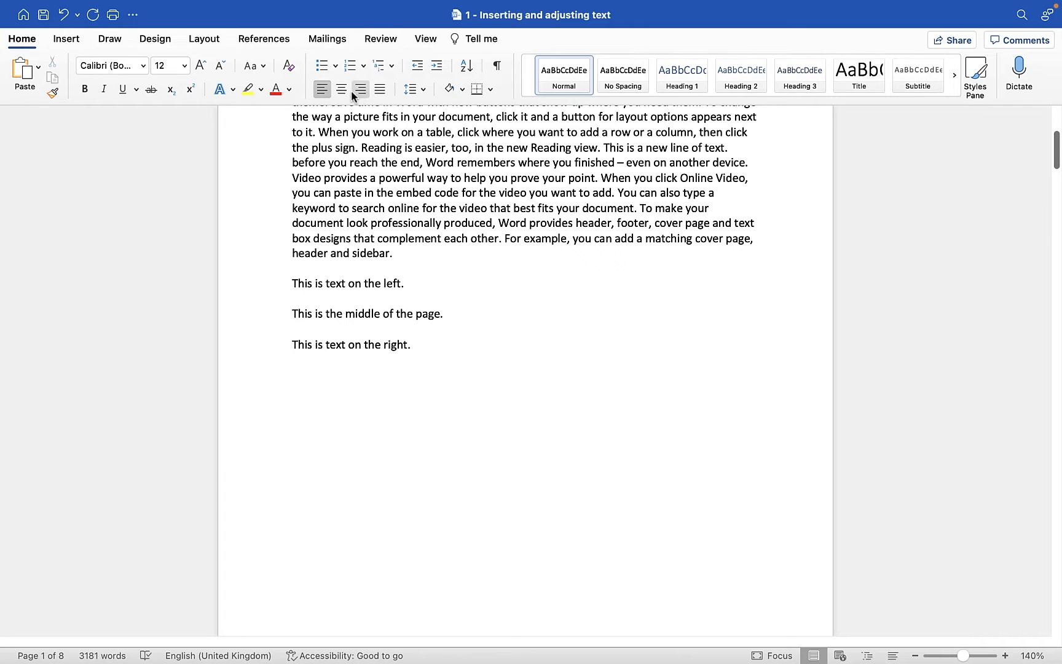
# - Compare the line spacing of the Chapter 1 body text with the paragraphs under "Heavily condensed text"
pyautogui.scroll(-5, 357, 184)
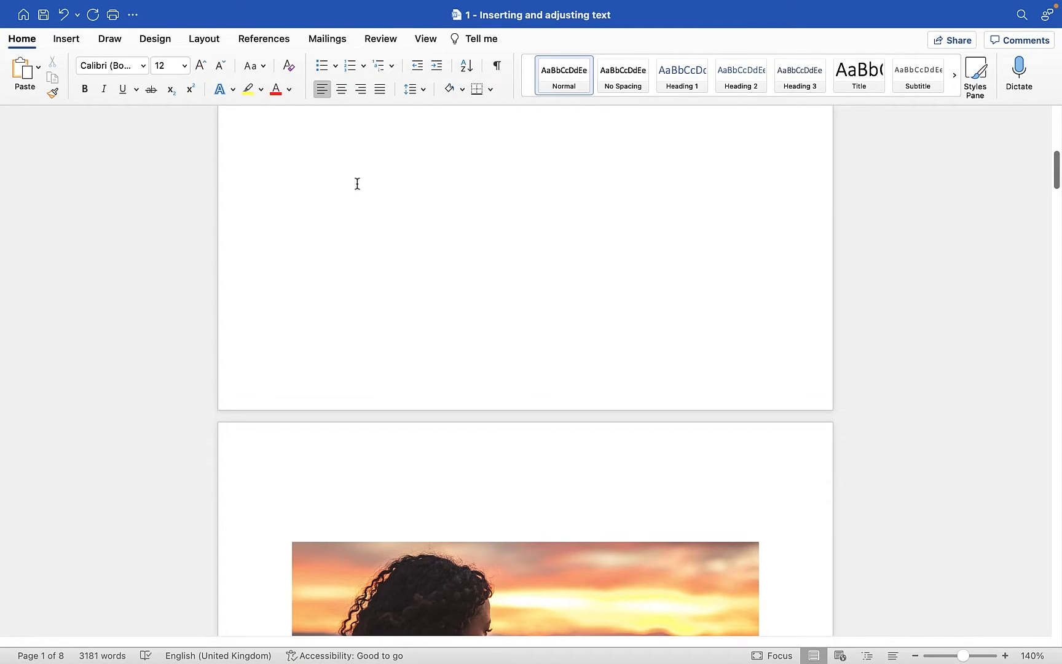
pyautogui.scroll(-10, 357, 184)
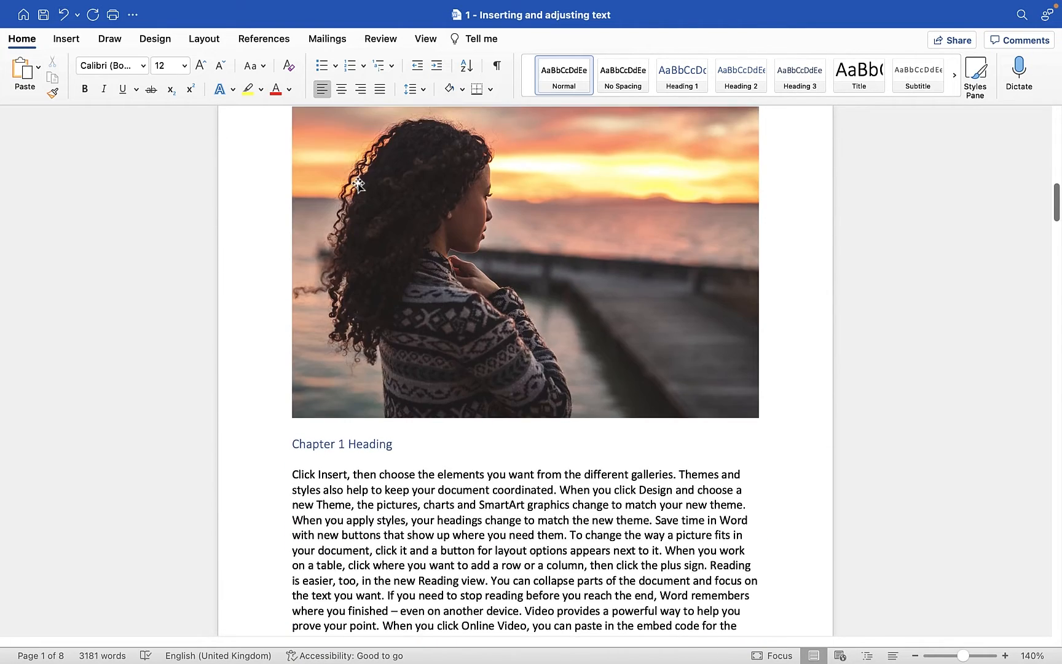
pyautogui.scroll(-5, 358, 184)
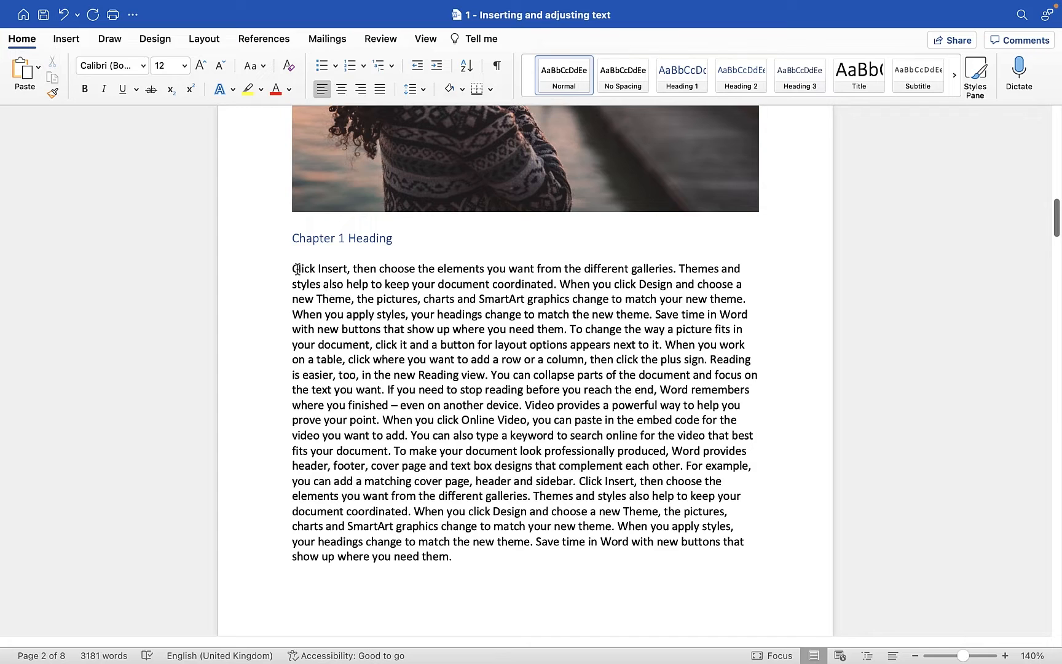
pyautogui.moveTo(296, 269); pyautogui.dragTo(481, 362)
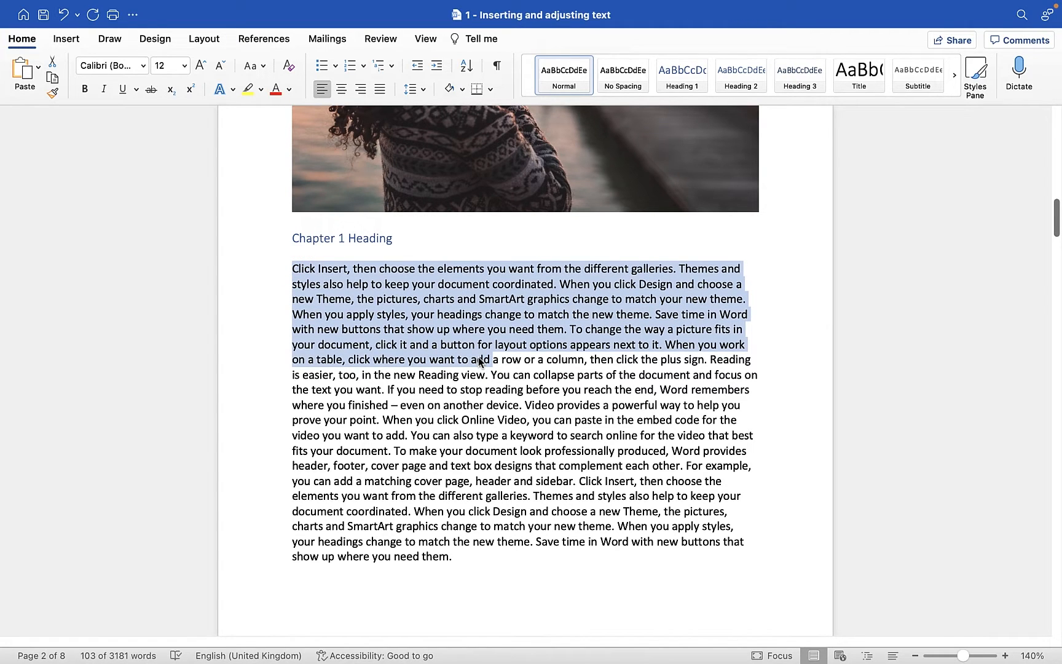
pyautogui.scroll(-15, 480, 361)
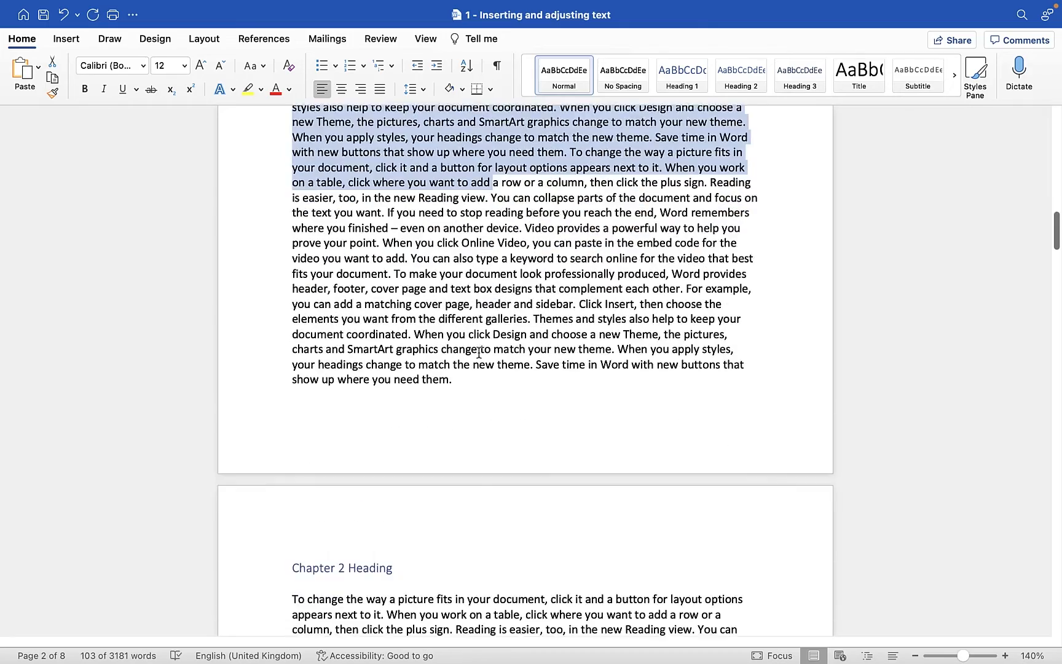
pyautogui.scroll(-10, 479, 352)
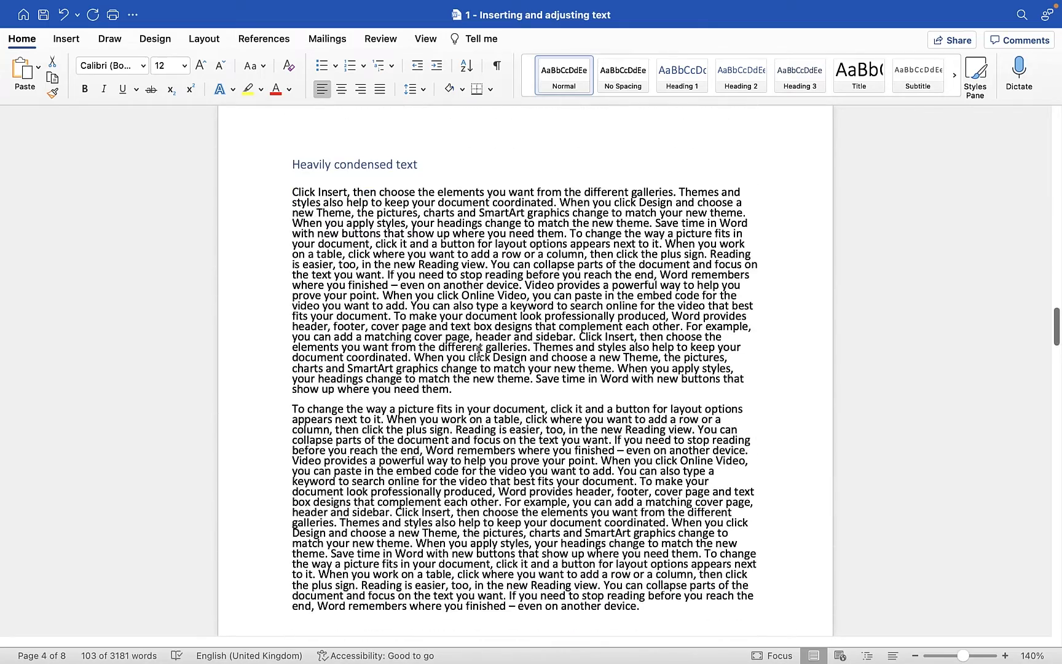
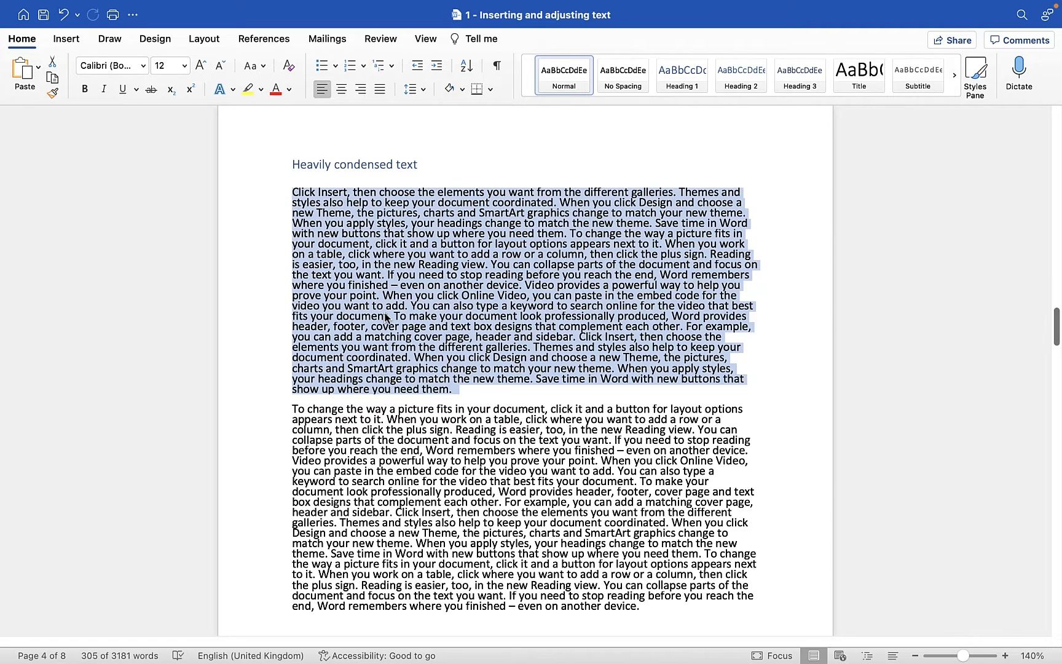
pyautogui.scroll(6, 342, 265)
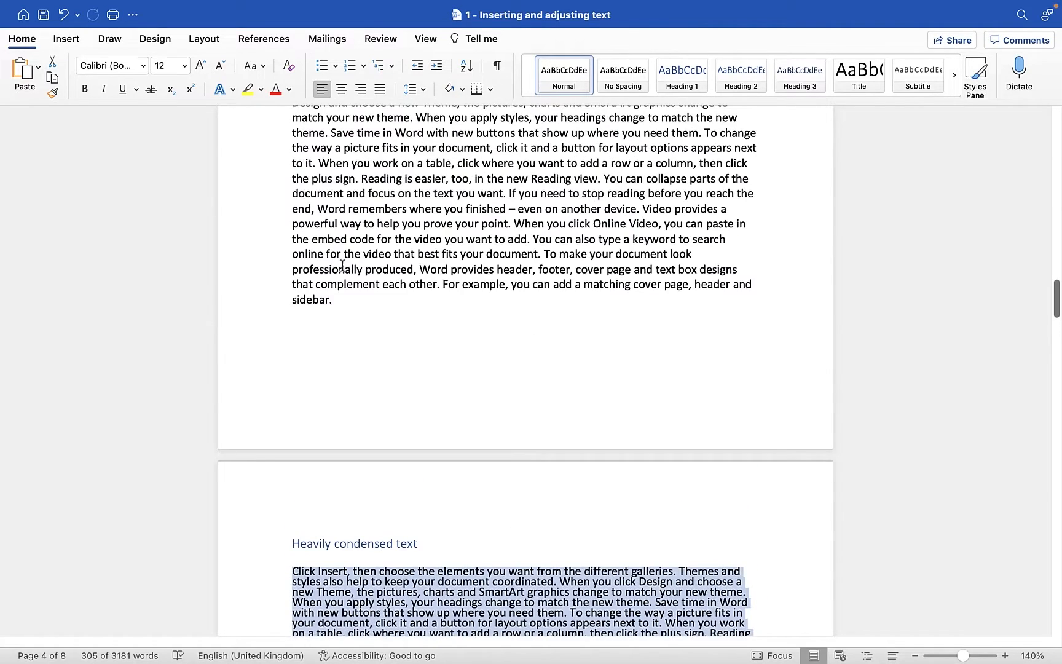
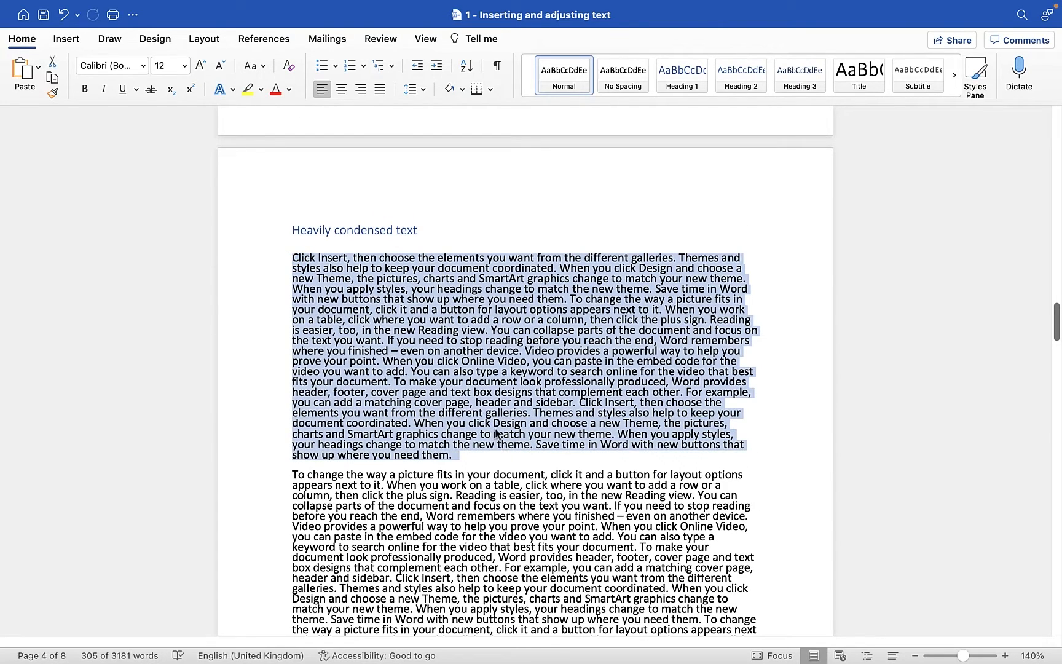
# - Set the line spacing of the first paragraph under "Heavily condensed text" to 1.0
pyautogui.click(496, 434)
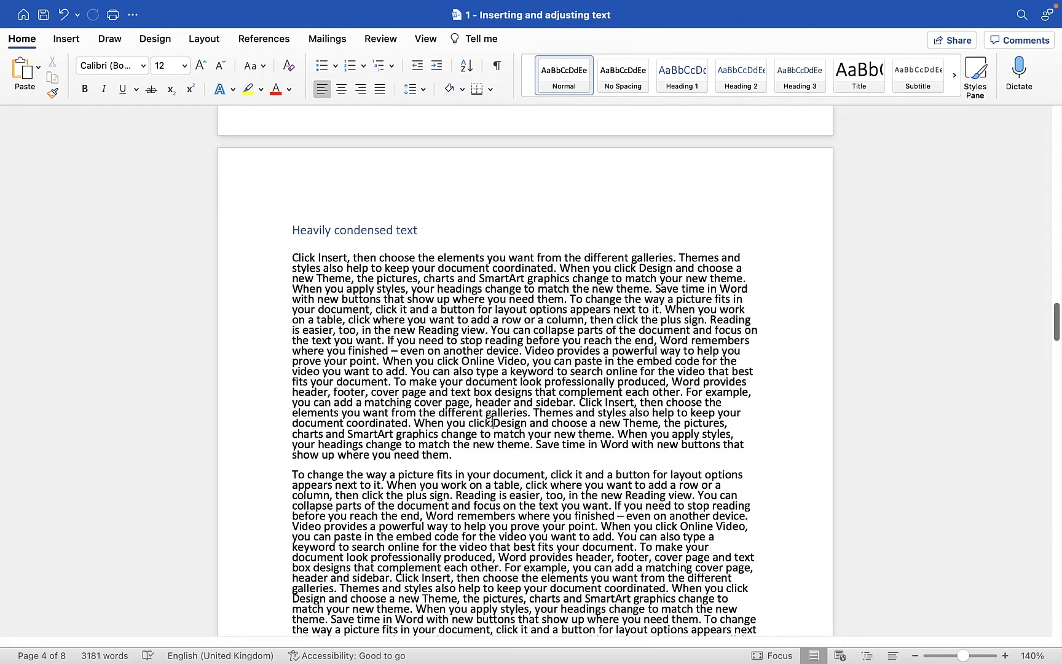
pyautogui.click(480, 366)
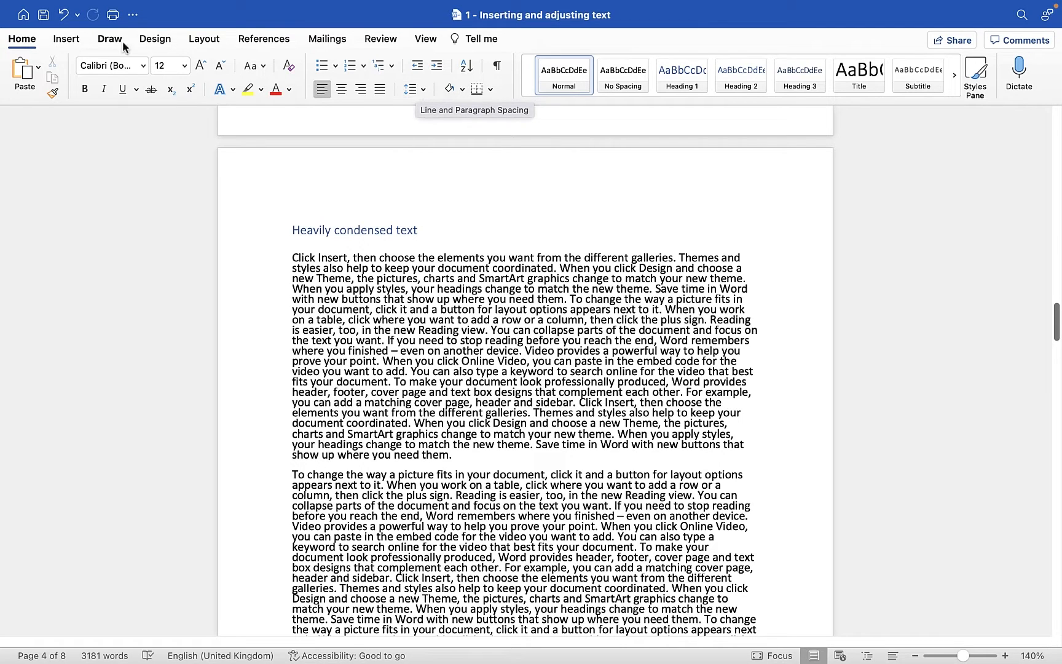
pyautogui.click(410, 91)
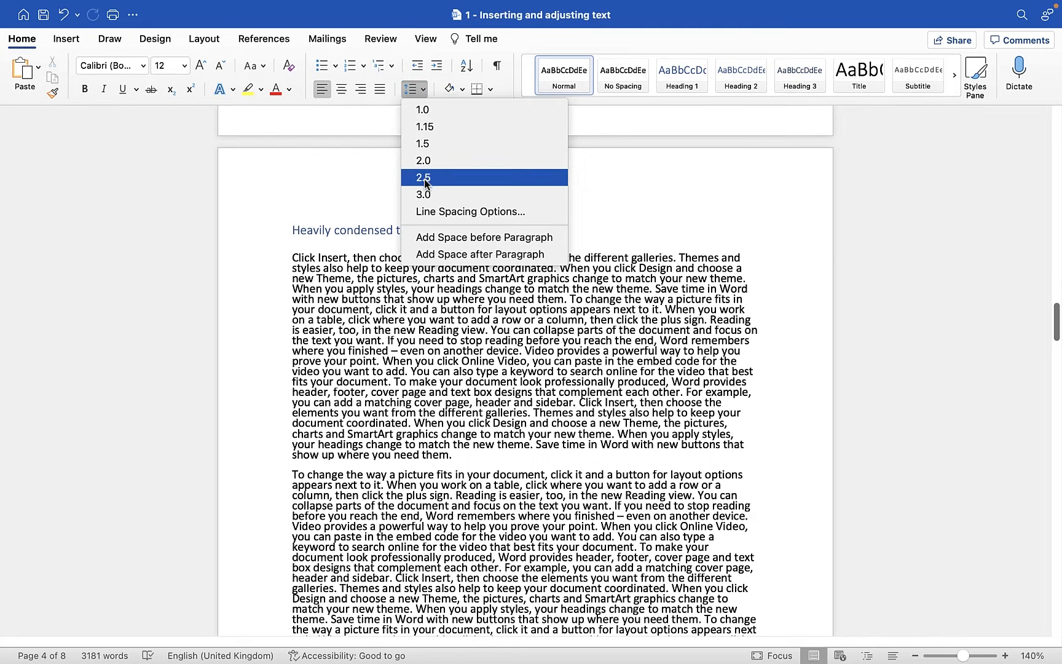
pyautogui.click(429, 111)
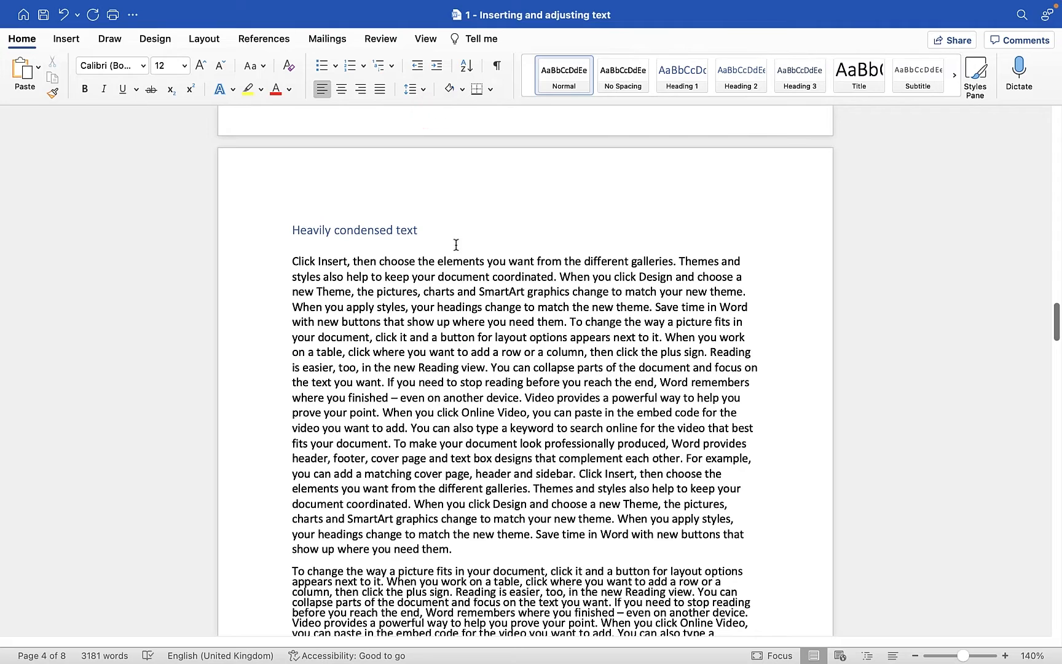
pyautogui.scroll(-2, 482, 353)
pyautogui.scroll(-2, 486, 351)
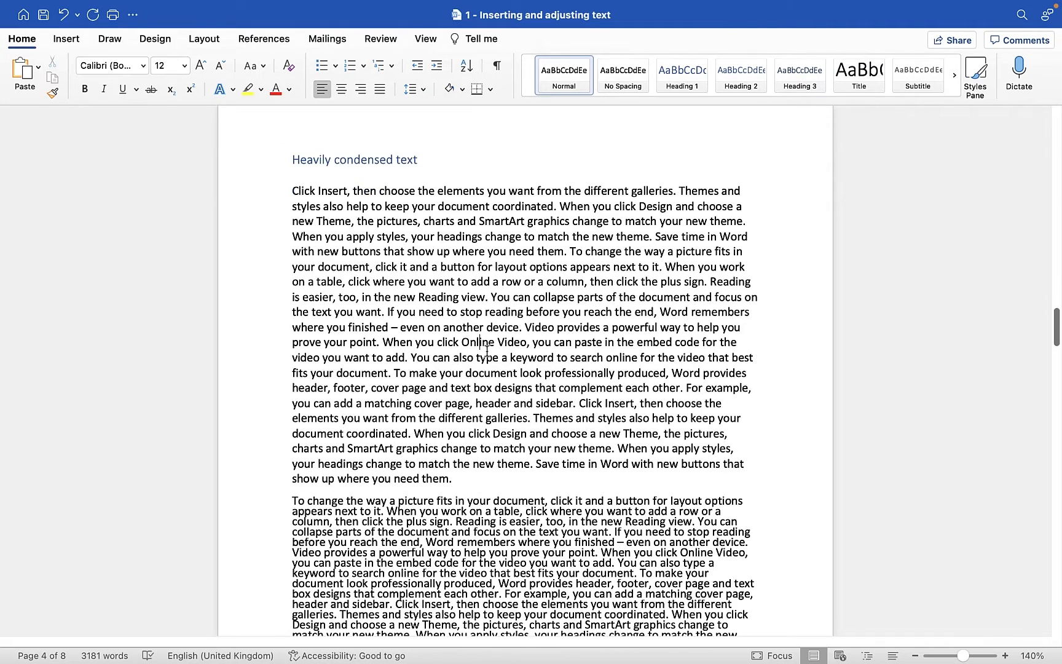
# - Try 3.0 line spacing on the second paragraph under "Heavily condensed text" and undo it
pyautogui.scroll(-6, 486, 350)
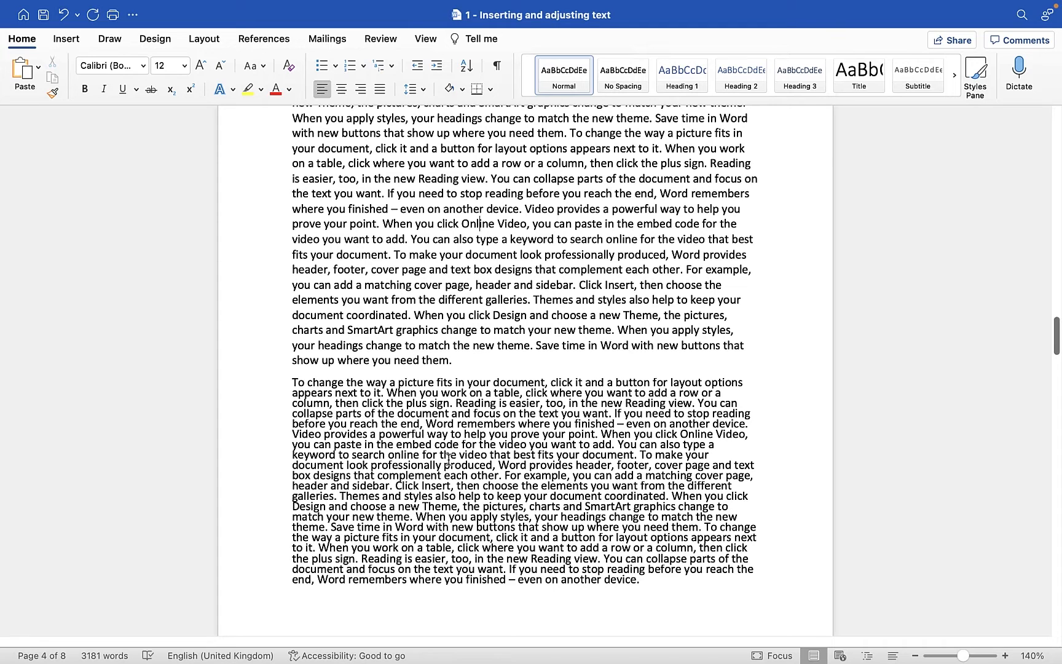
pyautogui.keyDown('shift'); pyautogui.click(643, 580); pyautogui.keyUp('shift')
pyautogui.click(496, 462)
pyautogui.click(411, 90)
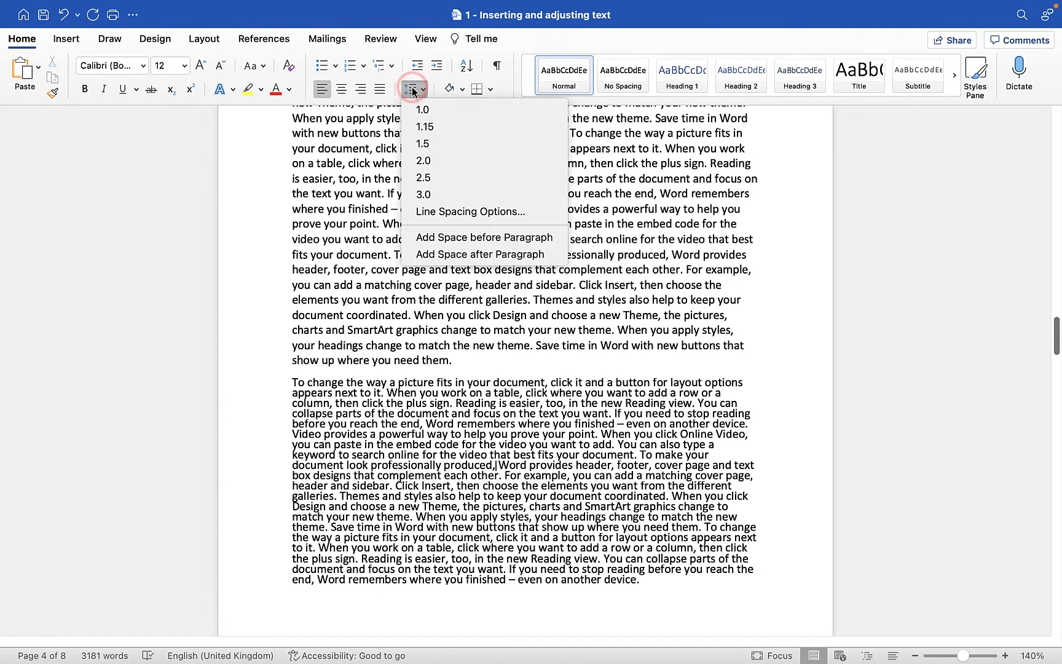
pyautogui.click(427, 195)
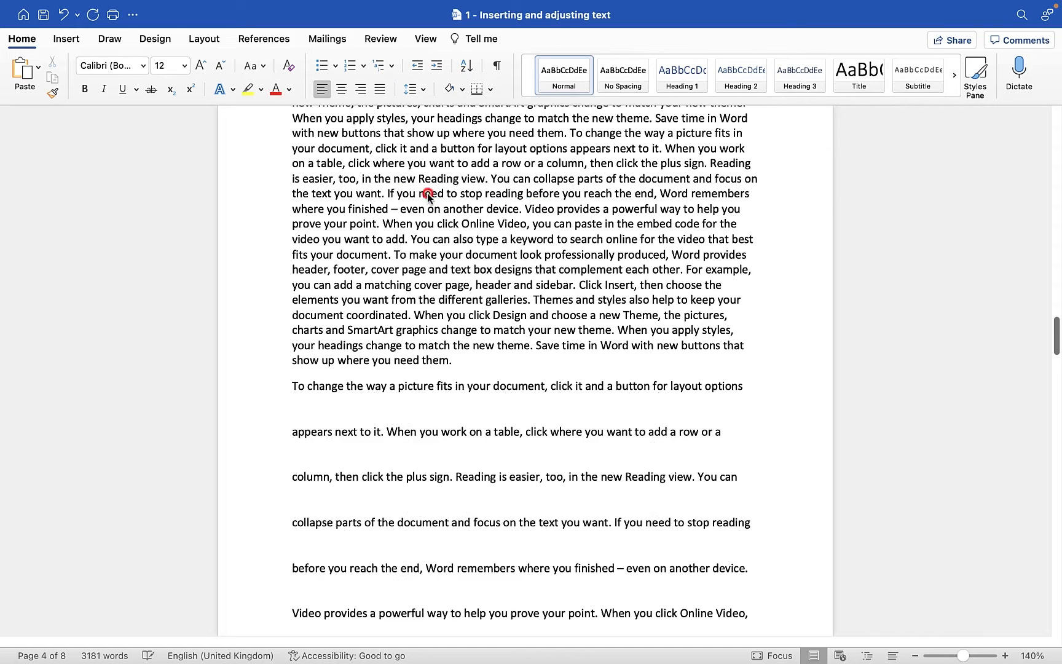
pyautogui.scroll(-5, 429, 209)
pyautogui.scroll(2, 433, 236)
pyautogui.scroll(3, 434, 237)
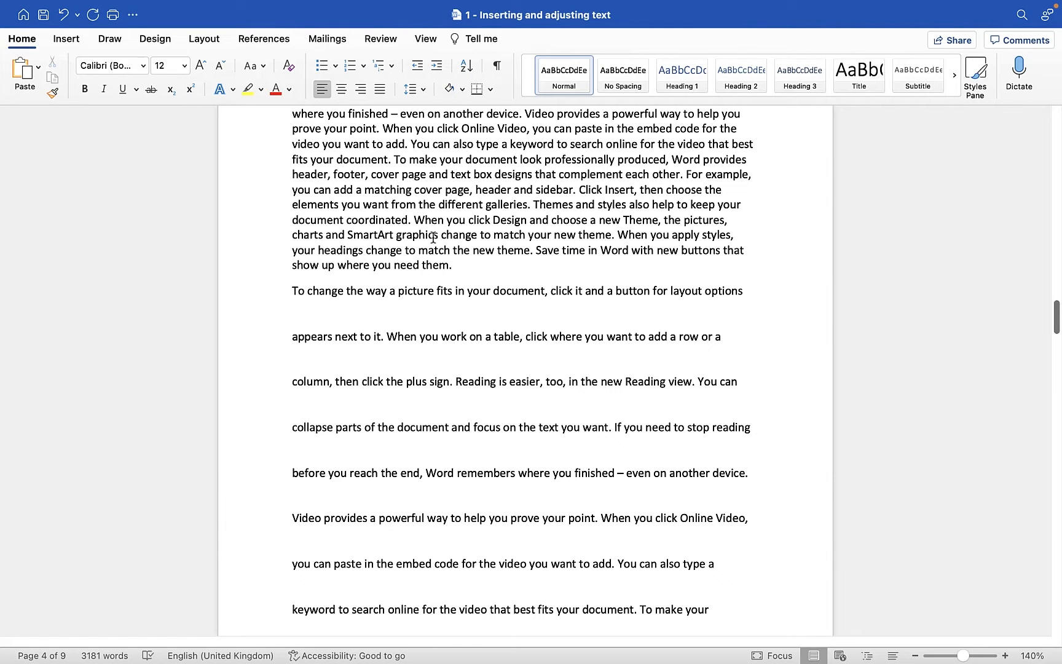
pyautogui.press('super+z')
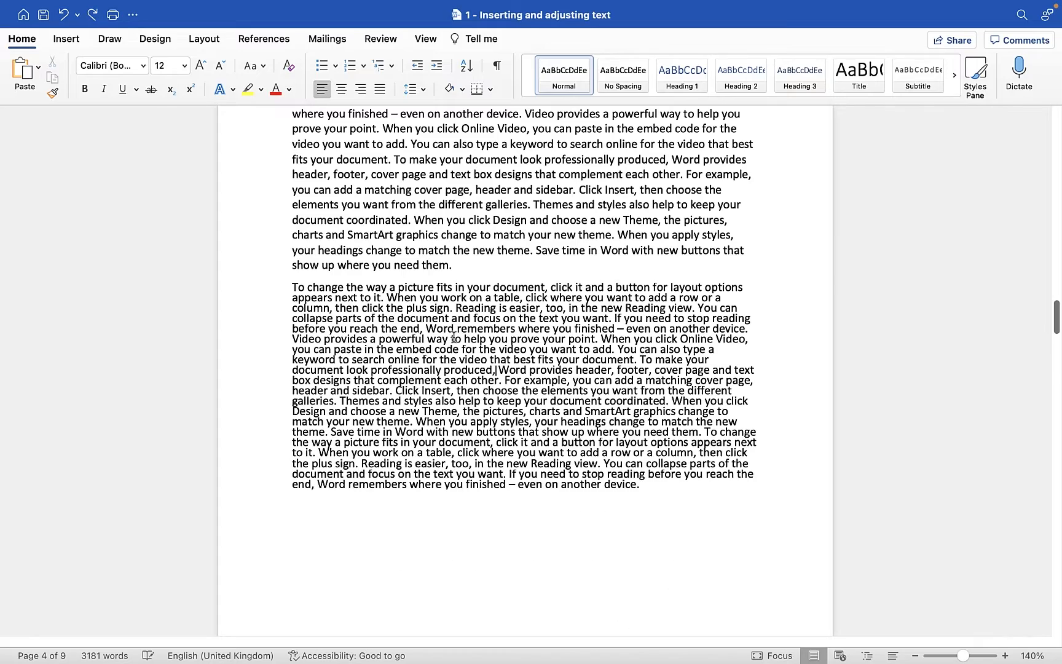
# - Set the second paragraph under "Heavily condensed text" to 1.0 line spacing and compare it with the Chapter 2 body text
pyautogui.click(415, 91)
pyautogui.click(431, 115)
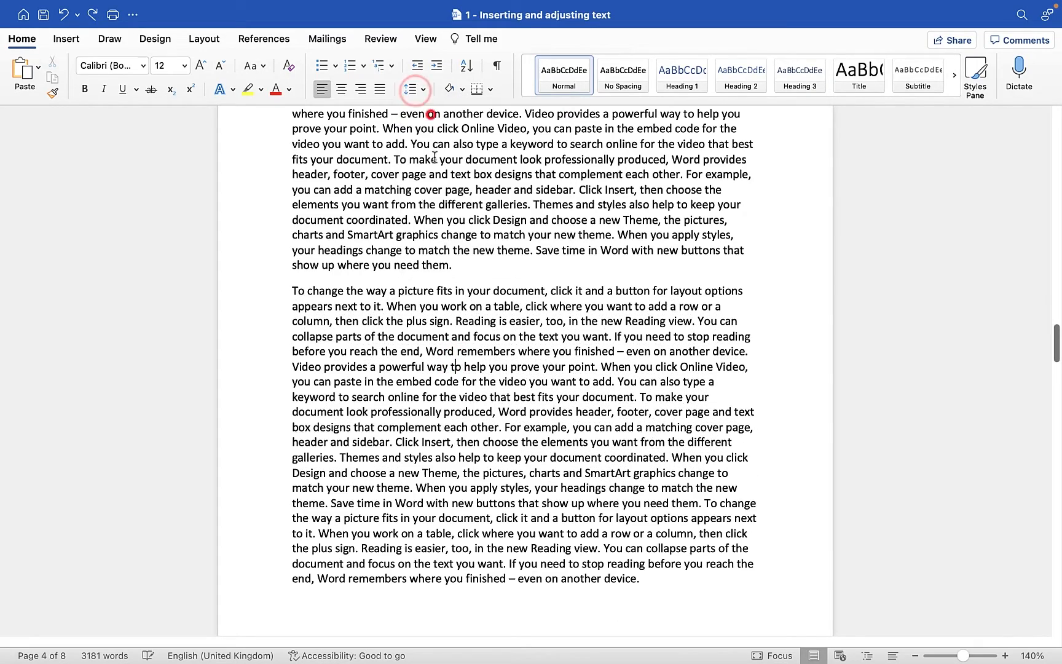
pyautogui.scroll(17, 443, 245)
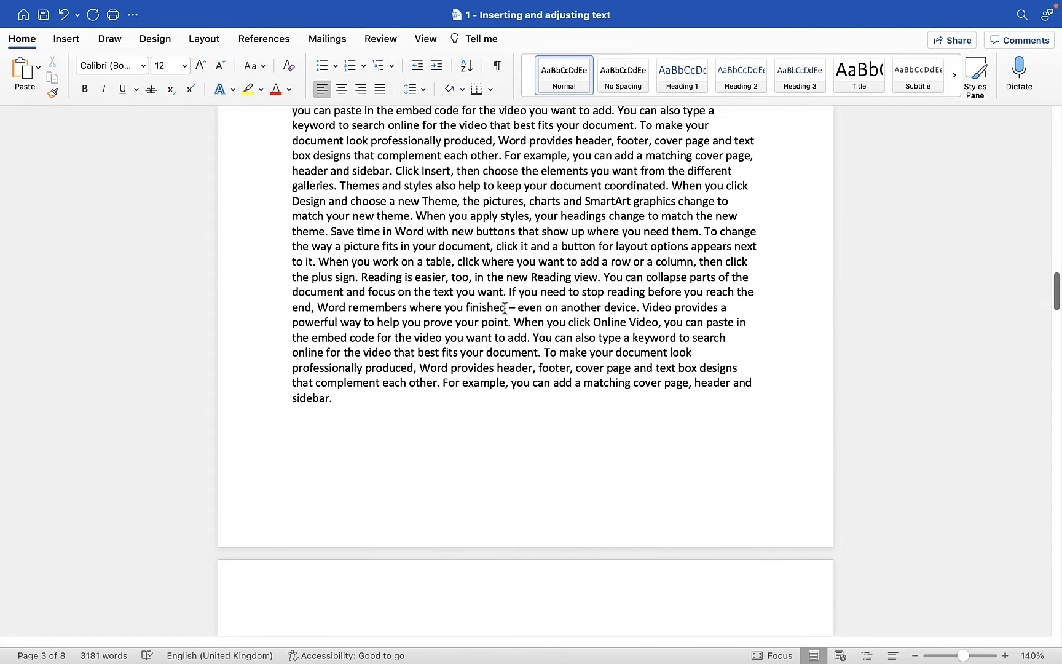
pyautogui.click(527, 230)
pyautogui.scroll(10, 448, 230)
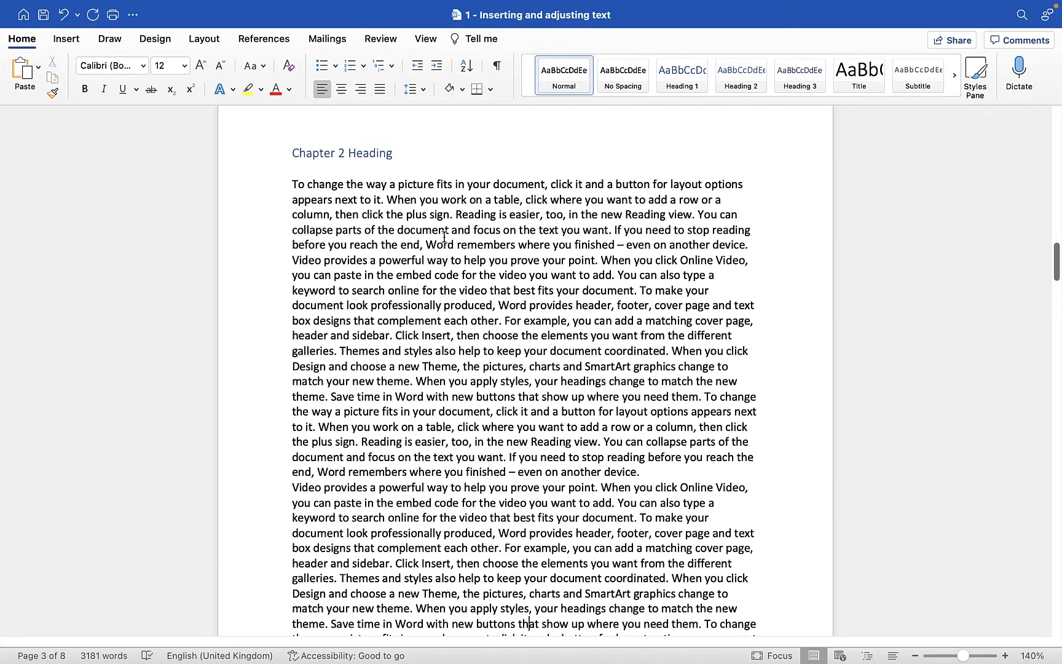
pyautogui.scroll(-20, 444, 237)
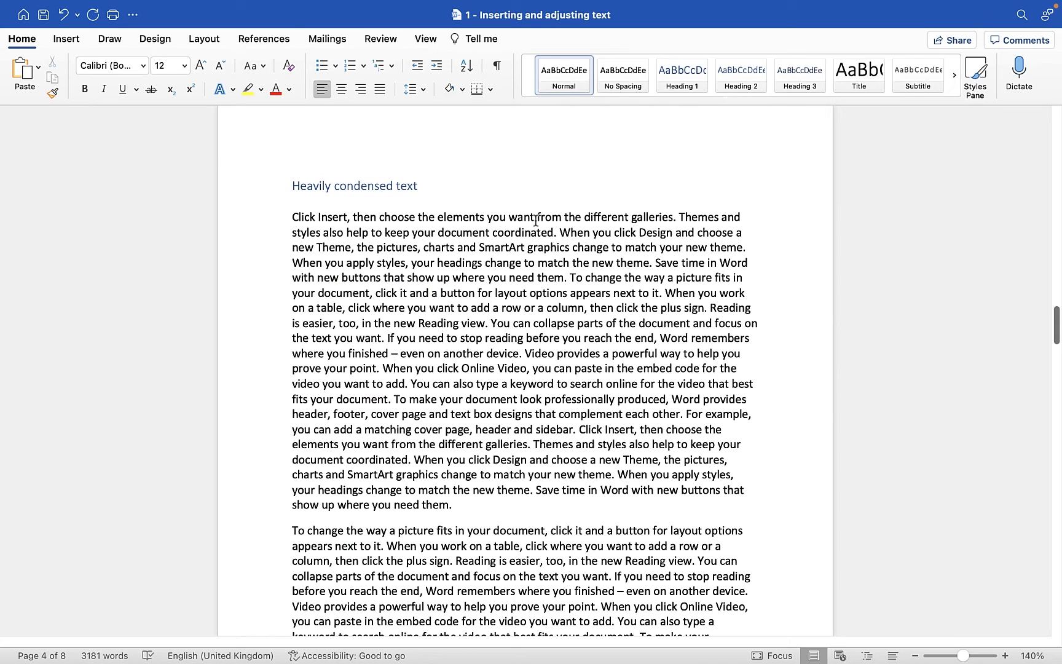
# - Select all text in the document that uses the Normal style and set its line spacing to 1.15
pyautogui.rightClick(567, 85)
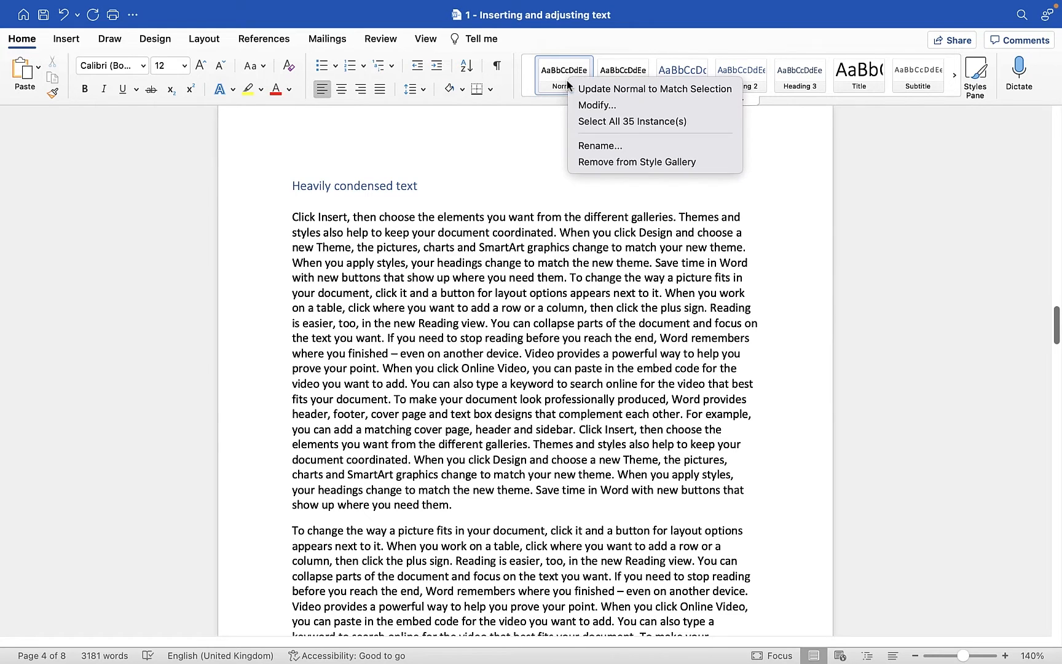
pyautogui.click(632, 123)
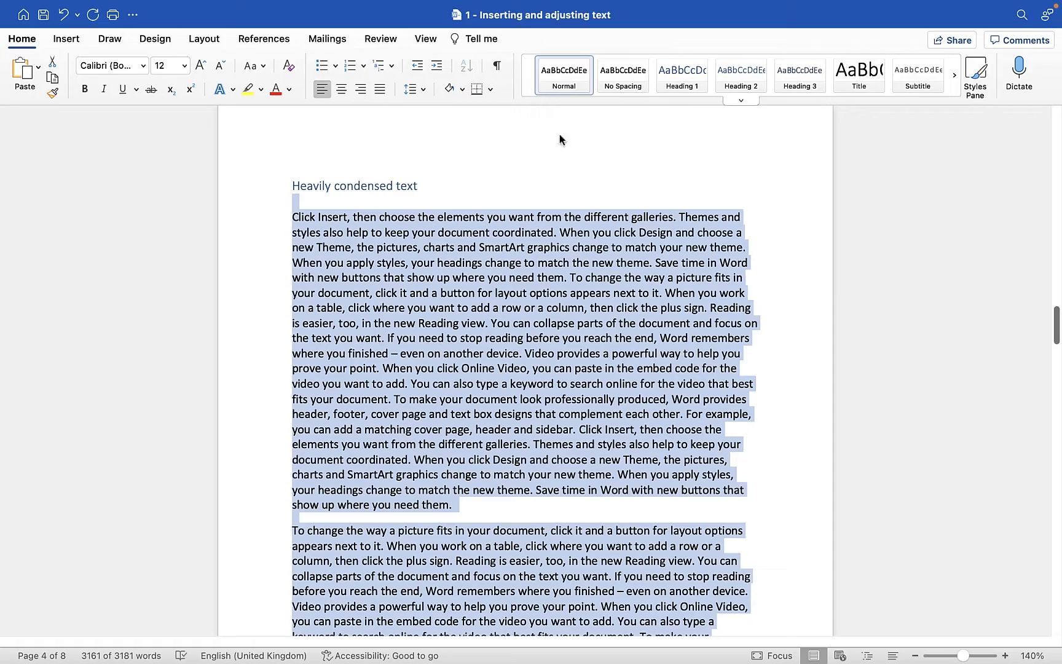
pyautogui.scroll(-5, 511, 252)
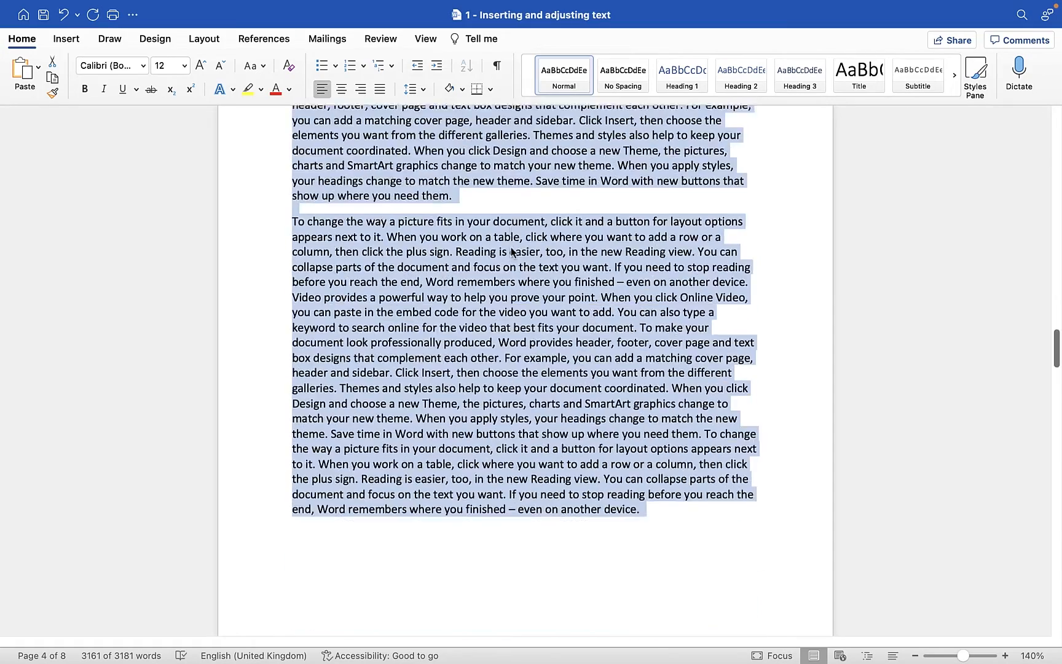
pyautogui.scroll(-18, 512, 252)
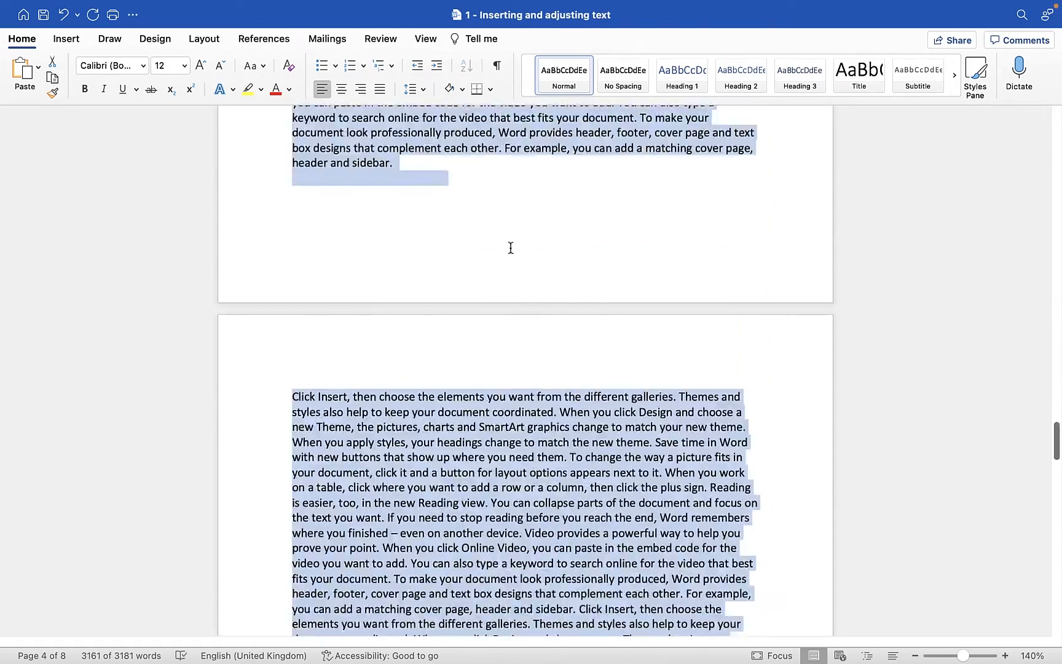
pyautogui.scroll(-20, 511, 248)
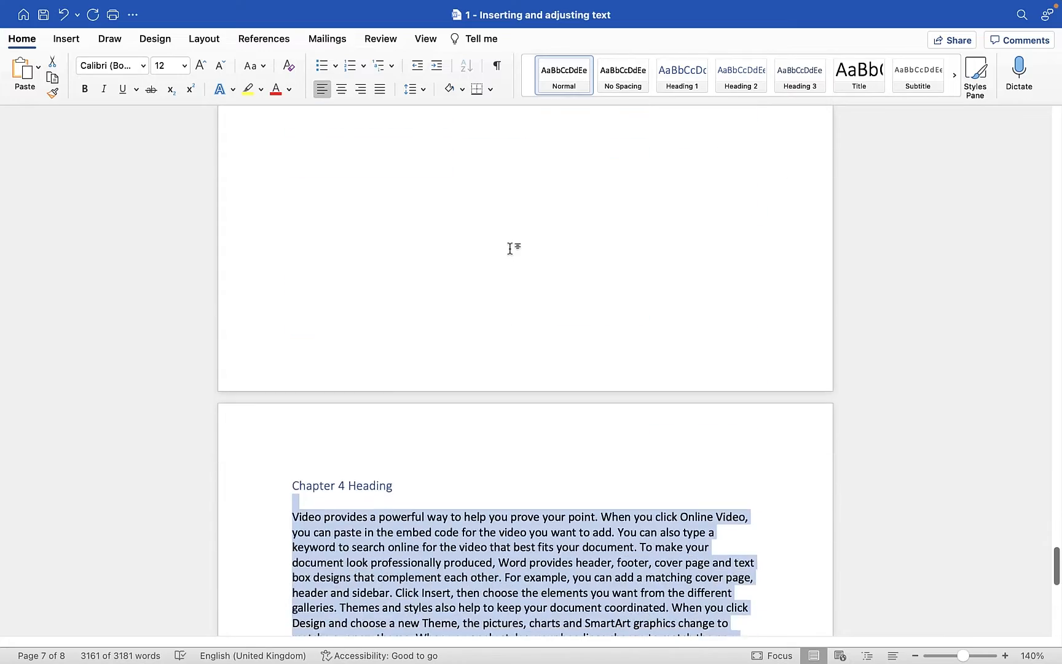
pyautogui.scroll(16, 487, 241)
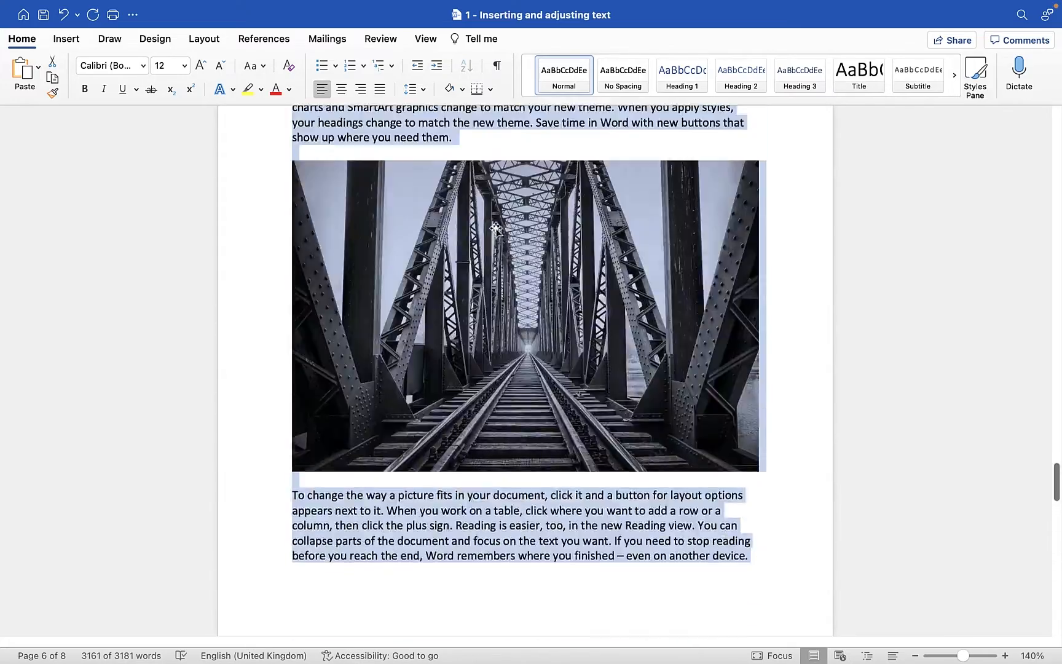
pyautogui.scroll(12, 495, 228)
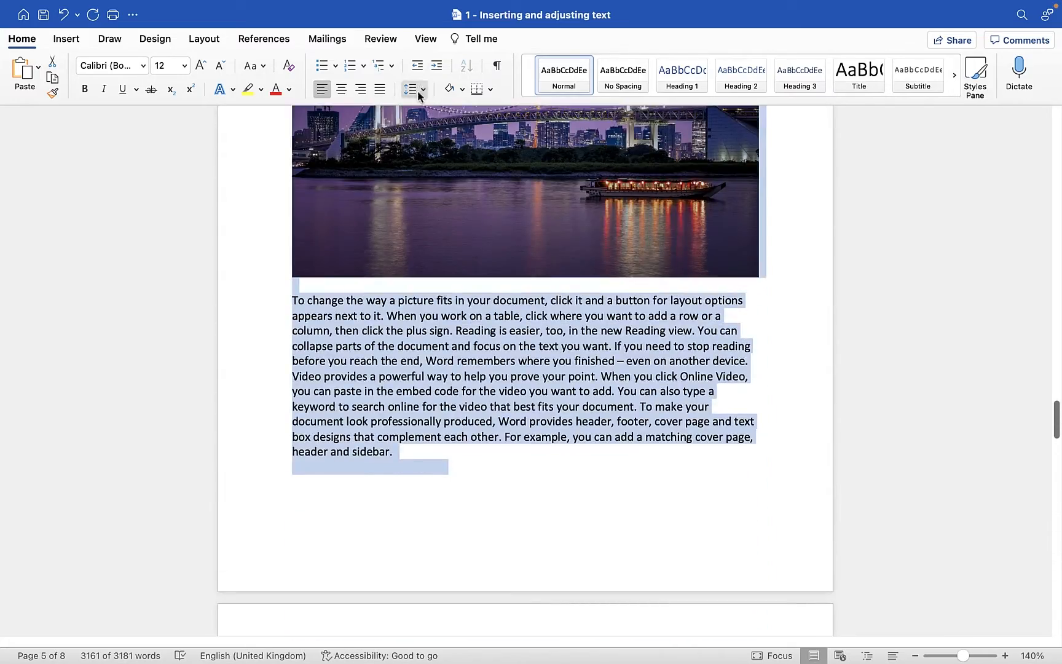
pyautogui.click(418, 90)
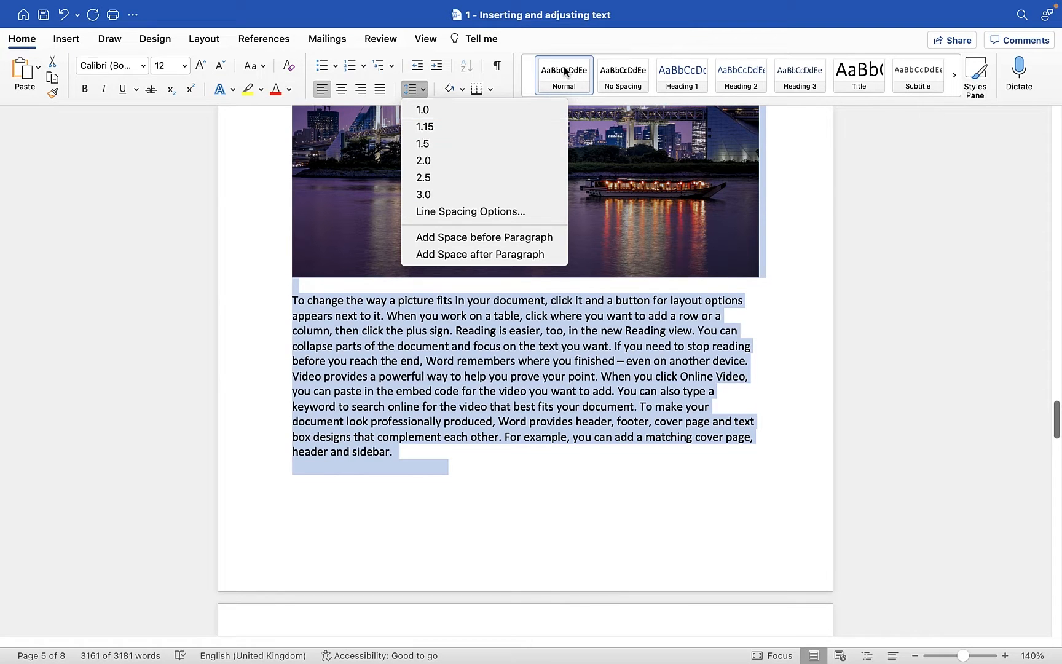
pyautogui.click(439, 127)
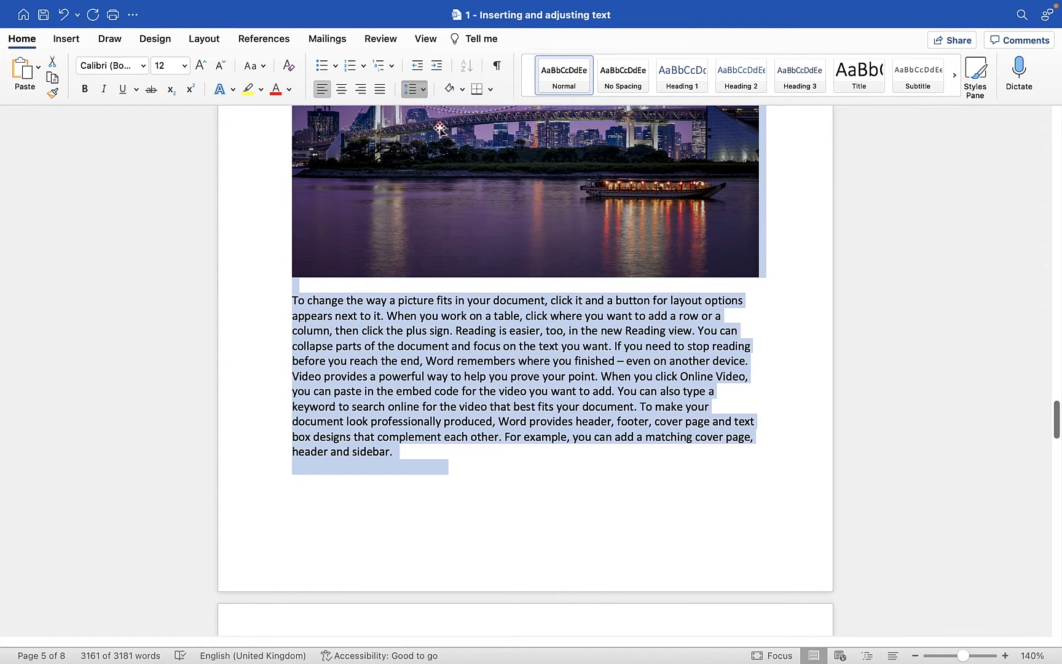
pyautogui.rightClick(564, 82)
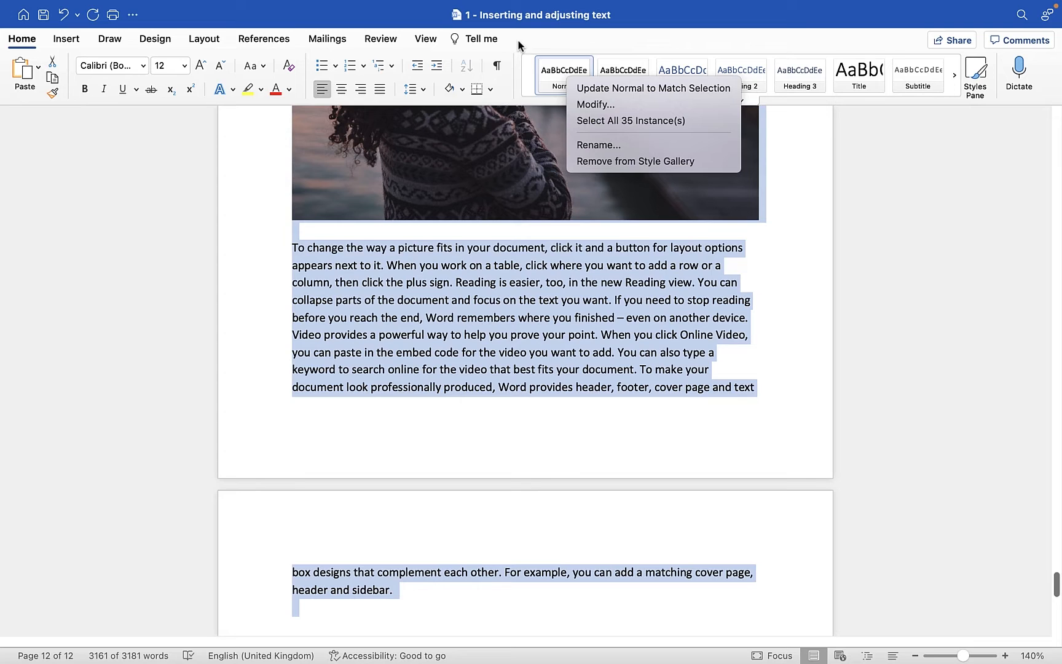
pyautogui.click(448, 254)
# - Try a 1.5 cm left indent on the paragraph below the picture on page 11, and undo it
pyautogui.click(477, 317)
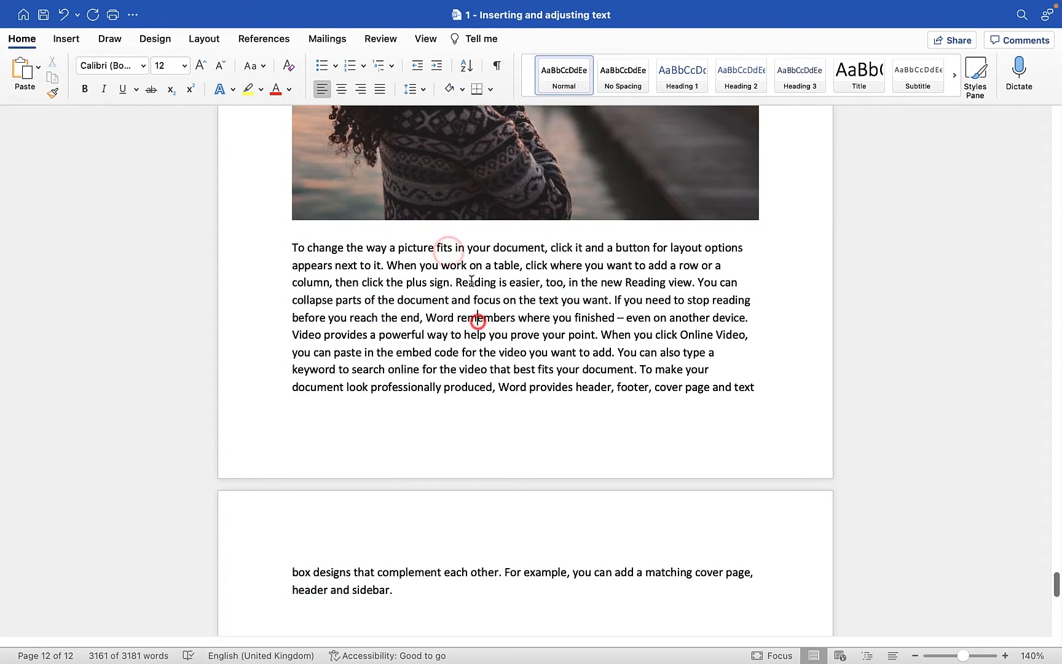
pyautogui.click(420, 89)
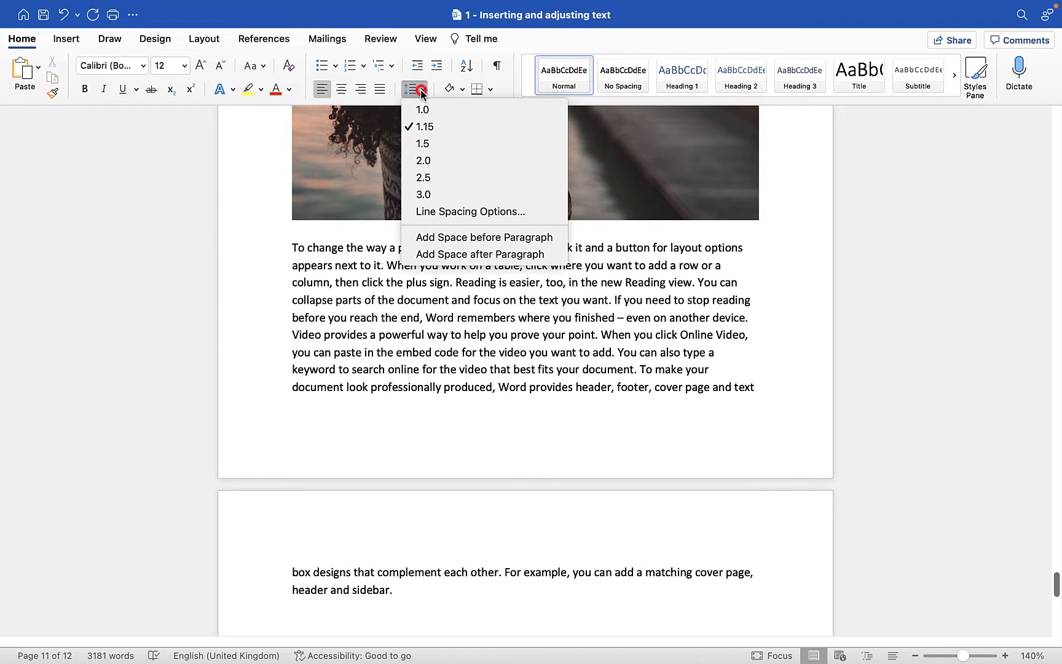
pyautogui.click(472, 212)
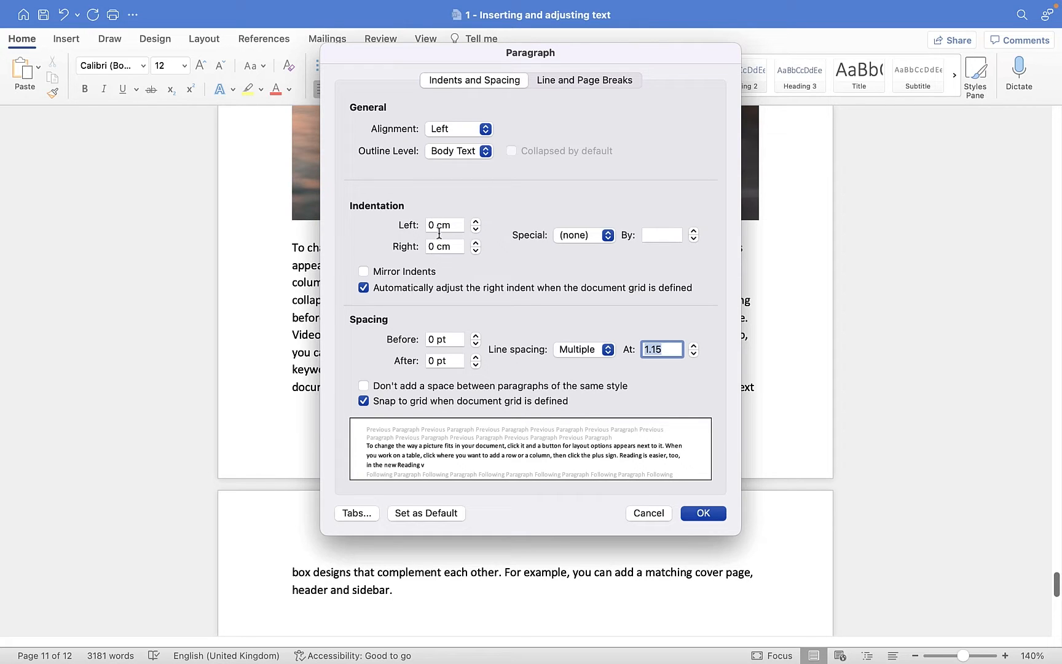
pyautogui.click(476, 223)
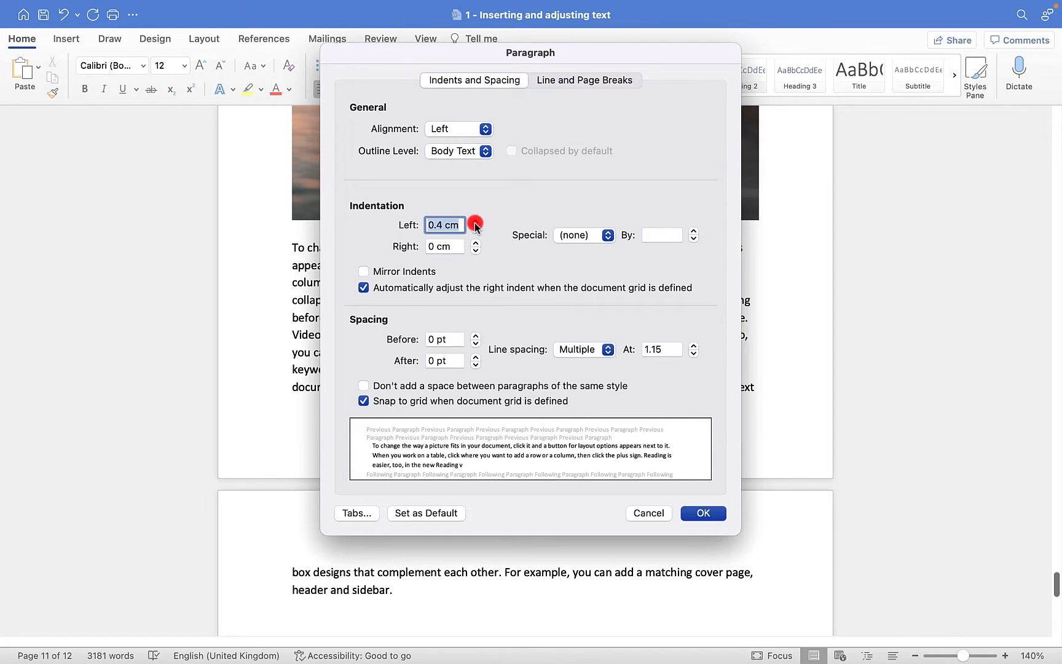
pyautogui.click(475, 223)
pyautogui.click(476, 223)
pyautogui.click(475, 223)
pyautogui.click(476, 223)
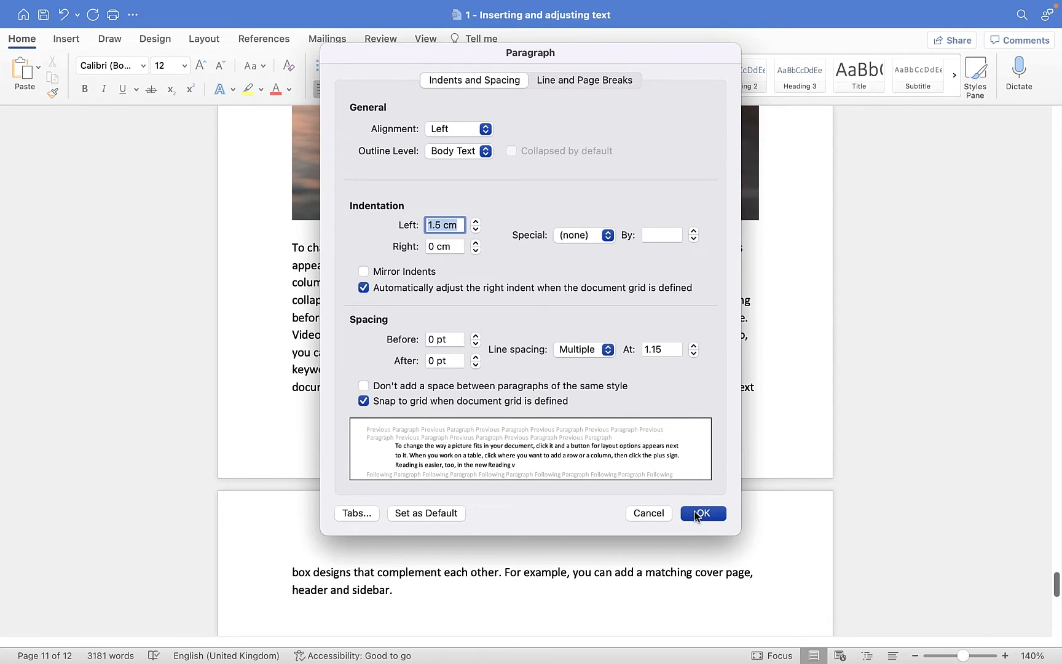
pyautogui.click(701, 513)
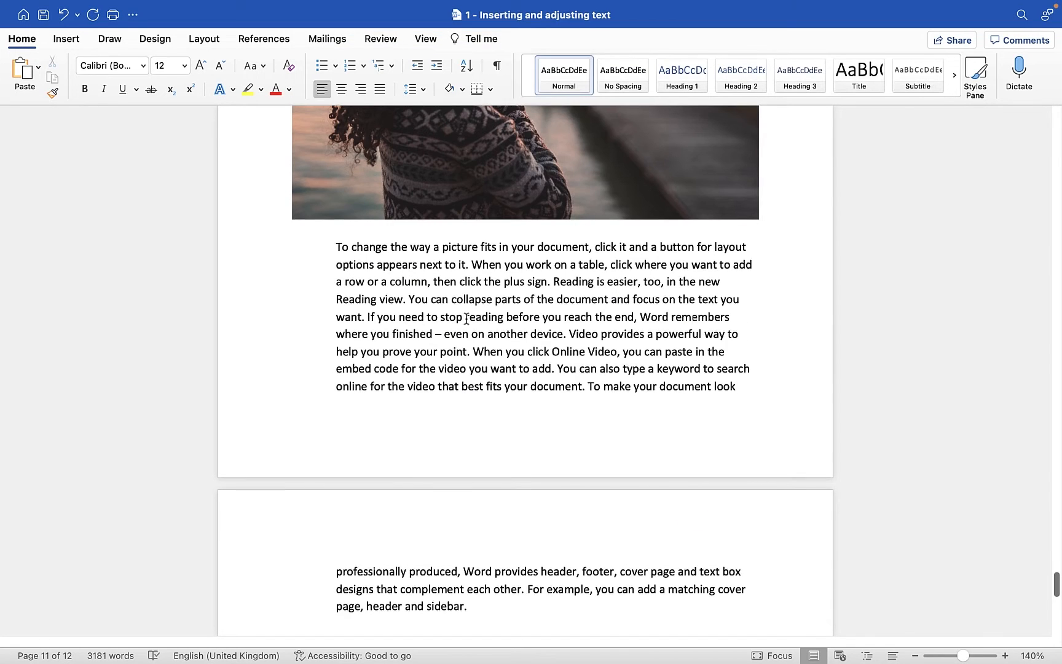
pyautogui.scroll(-1, 432, 461)
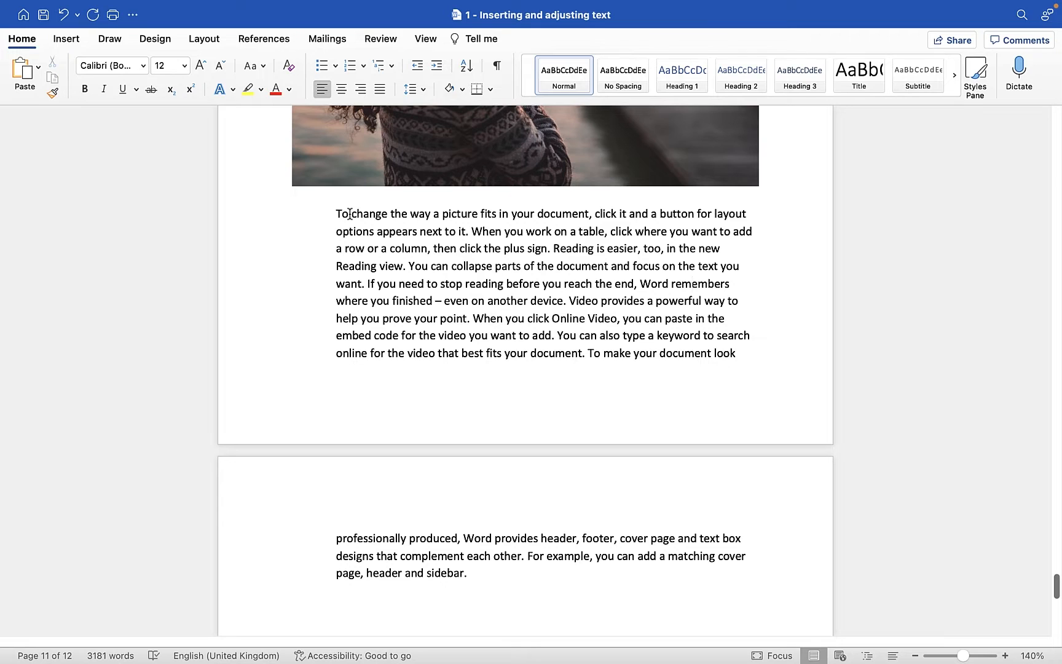
pyautogui.press('super+z')
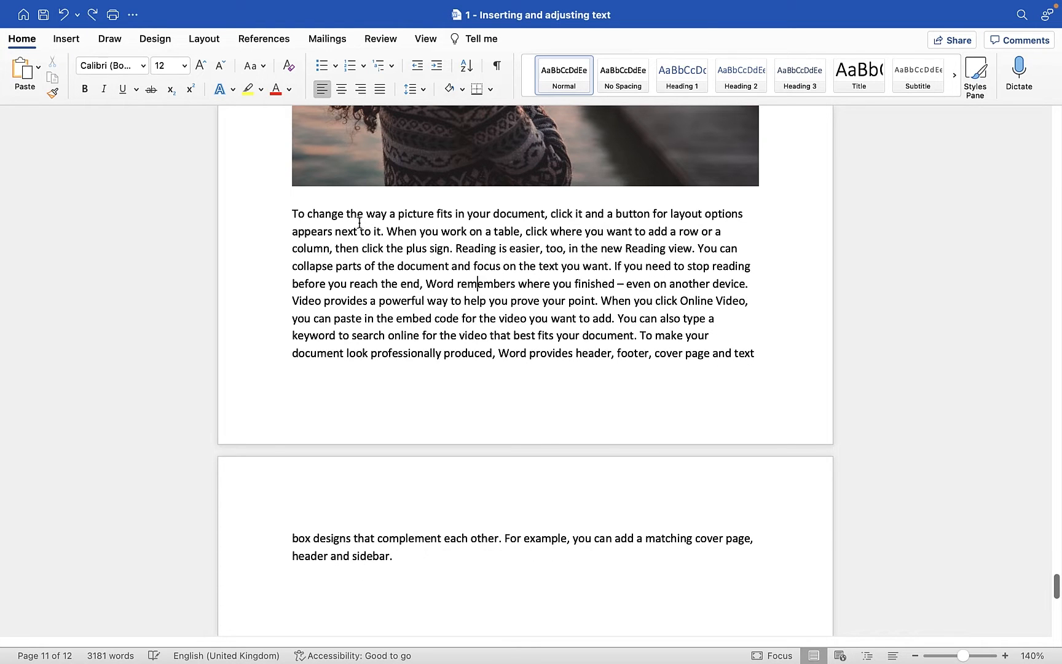
# - Set the paragraph spacing of the text below the picture on page 11 to 18 pt before and 12 pt after
pyautogui.click(415, 91)
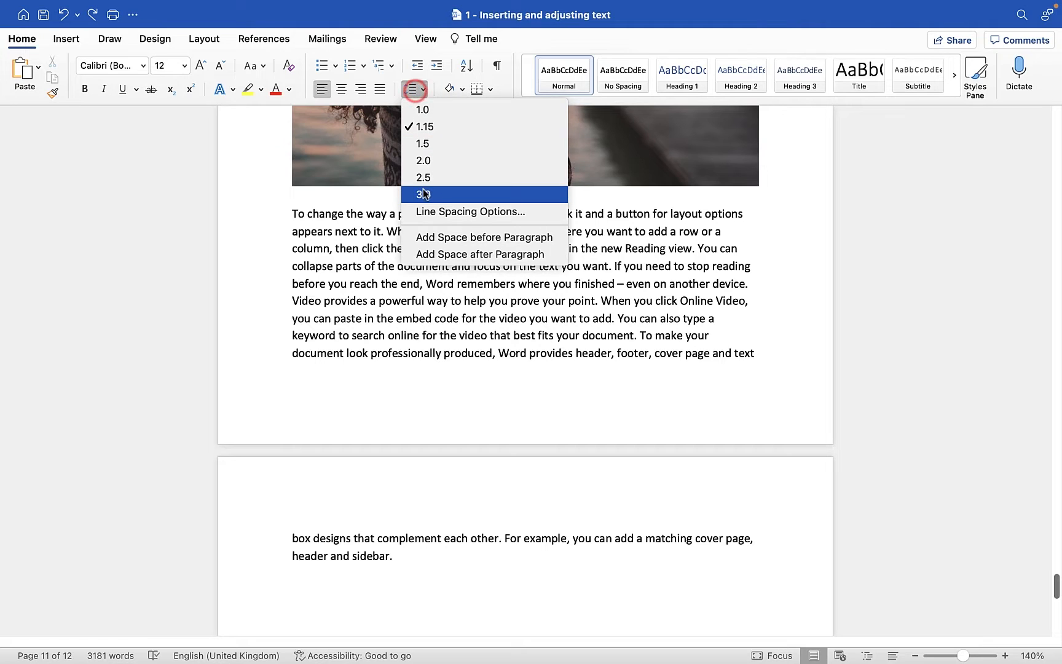
pyautogui.click(440, 211)
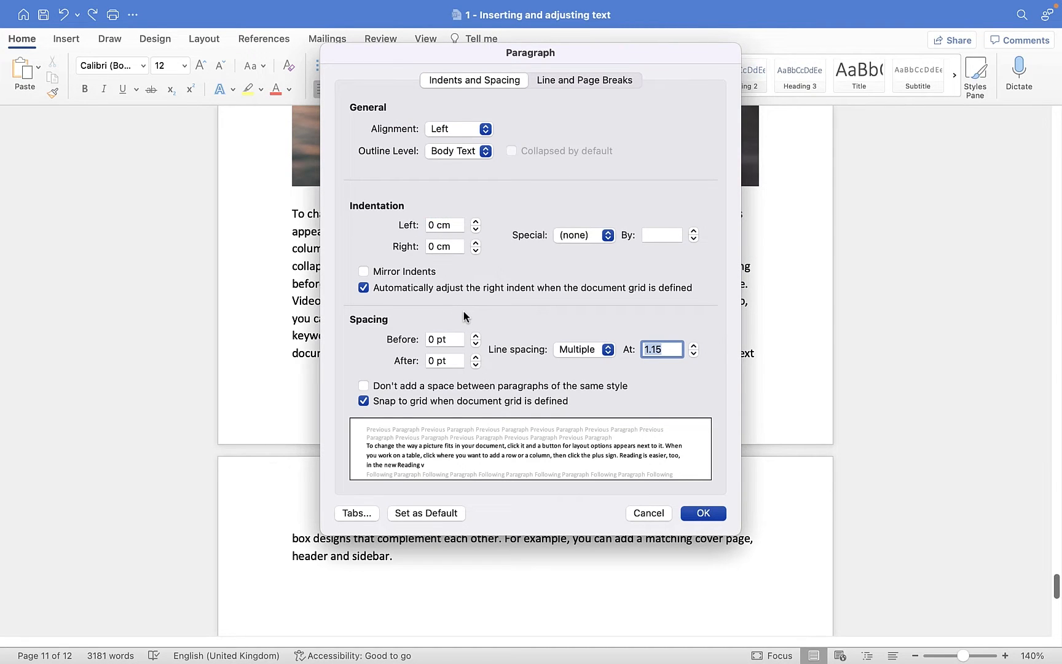
pyautogui.click(476, 337)
pyautogui.click(476, 337)
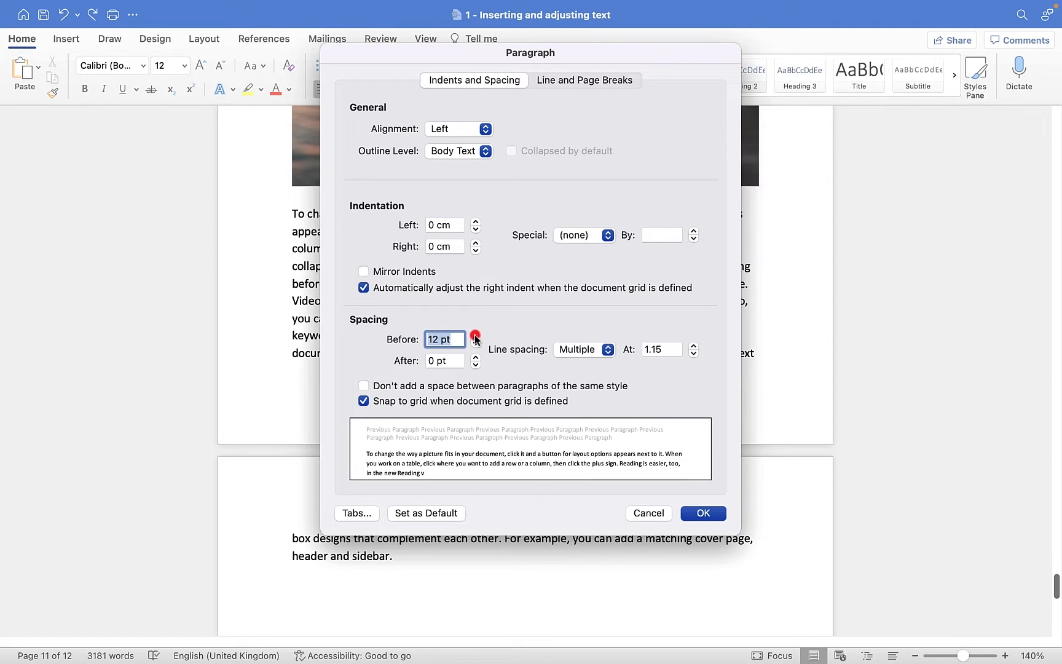
pyautogui.click(476, 337)
pyautogui.click(476, 359)
pyautogui.click(476, 359)
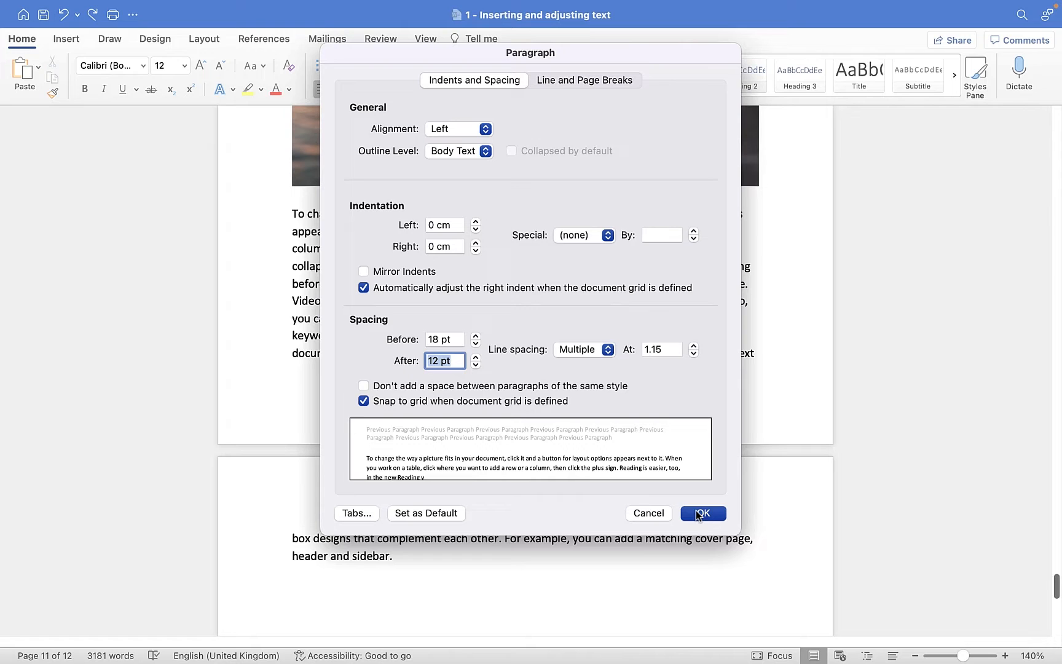
pyautogui.click(476, 355)
pyautogui.click(707, 513)
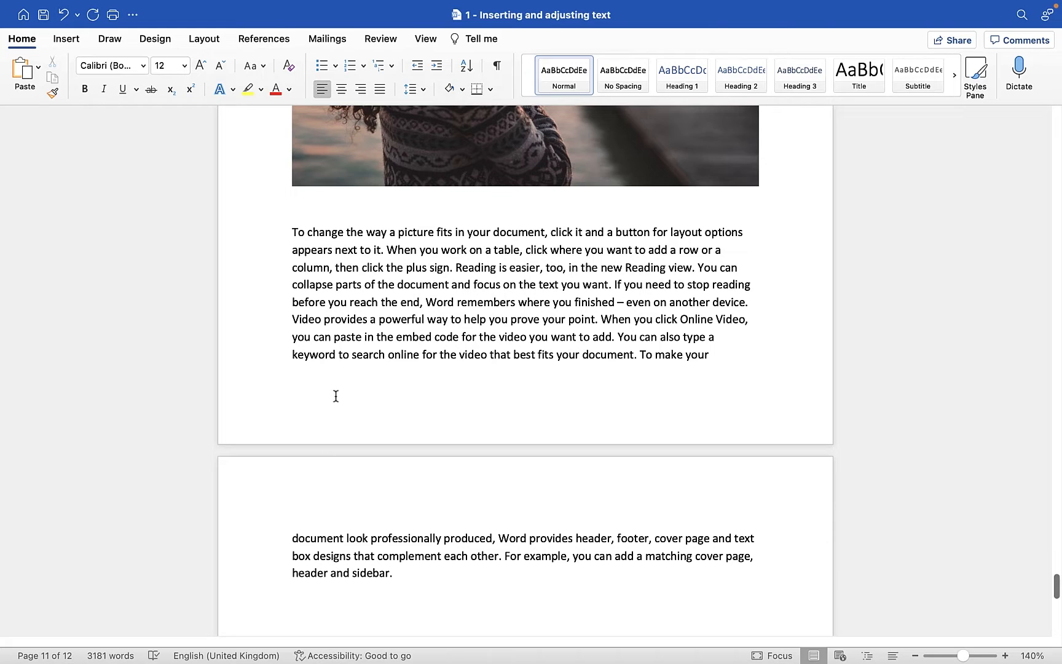
pyautogui.click(316, 536)
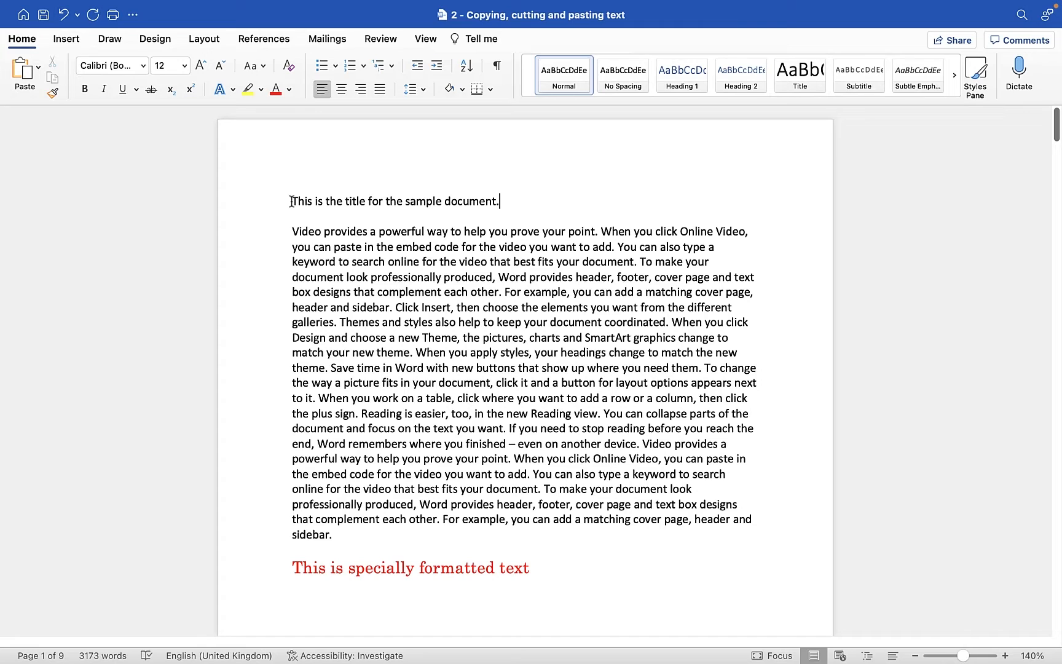
# - Select the title line, clear the selection, and select the single word "powerful" in the first body paragraph
pyautogui.moveTo(293, 202); pyautogui.dragTo(502, 203)
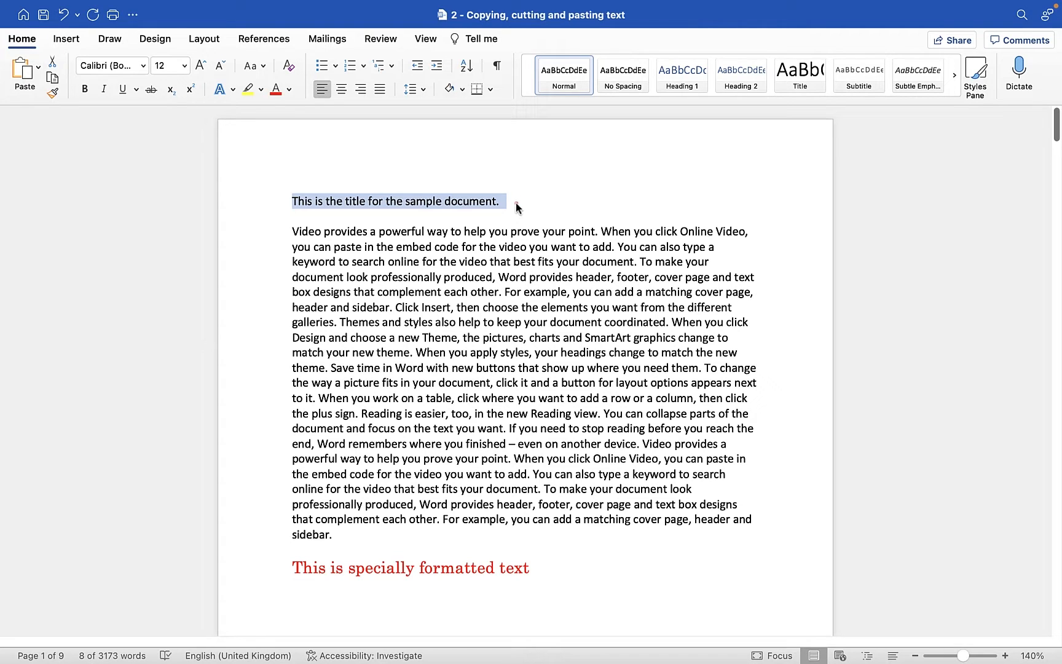
pyautogui.click(515, 202)
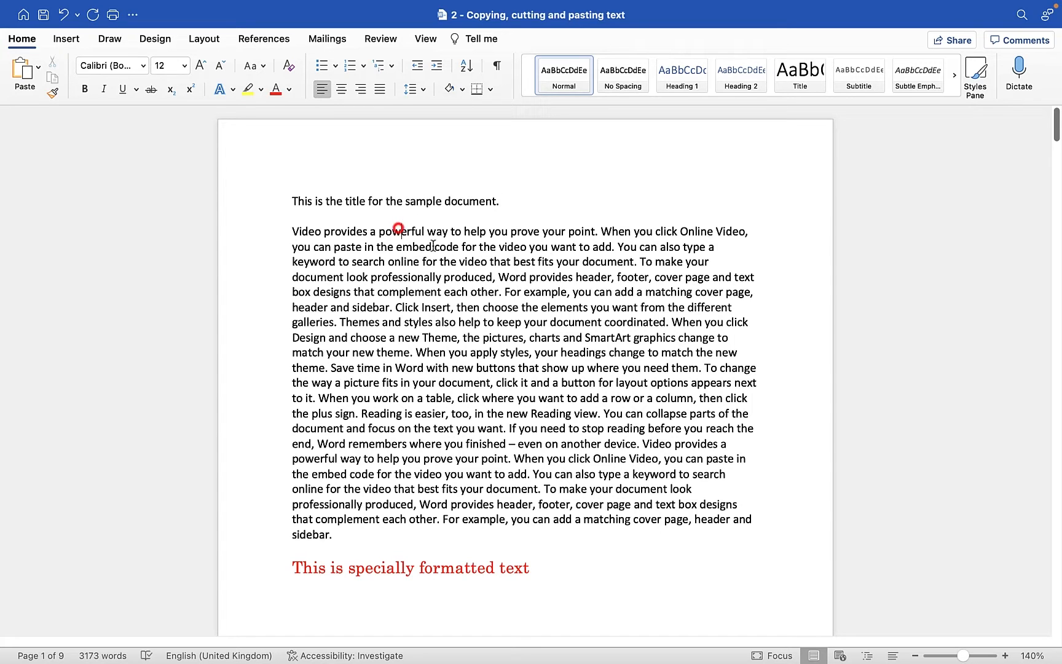
pyautogui.doubleClick(403, 233)
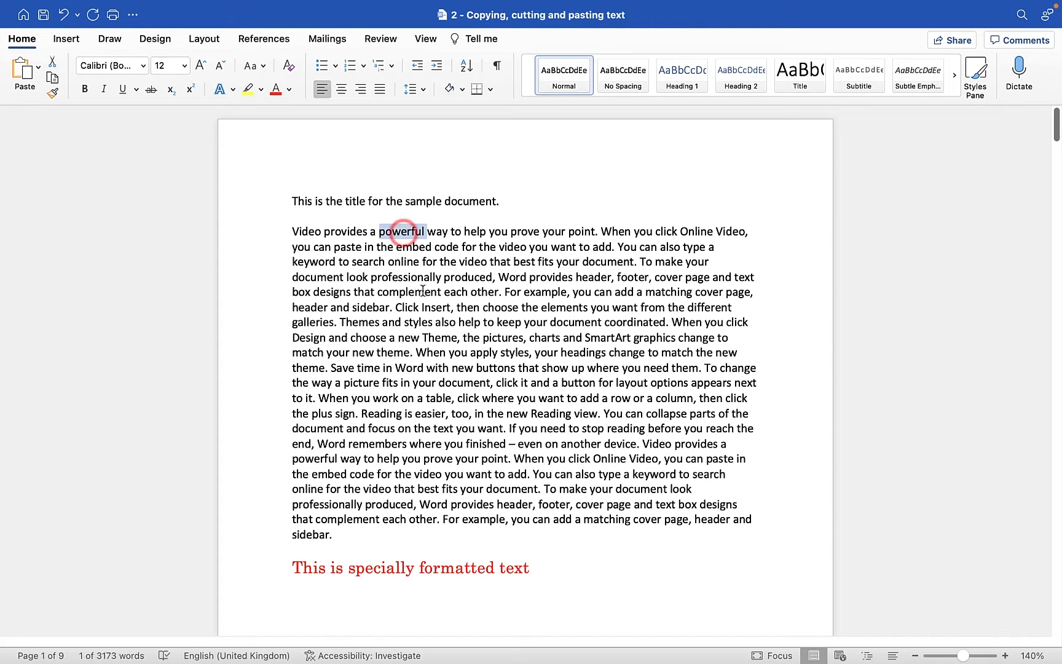
# - Select the word "When" in the first body paragraph, extend the selection to the end of that line, and clear it
pyautogui.doubleClick(616, 231)
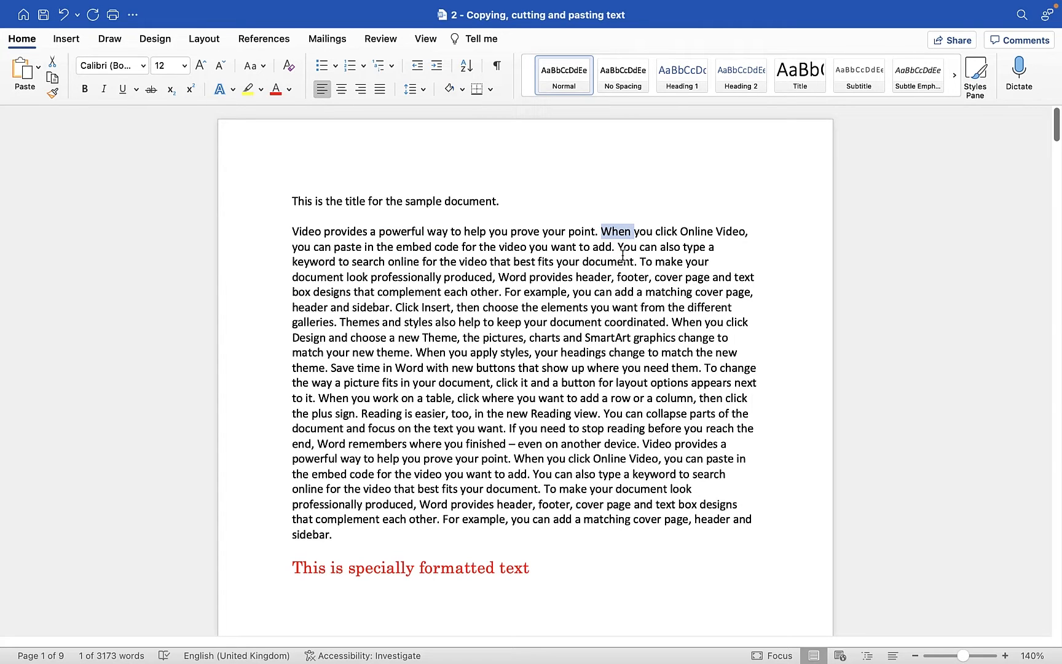
pyautogui.keyDown('shift'); pyautogui.click(654, 232); pyautogui.keyUp('shift')
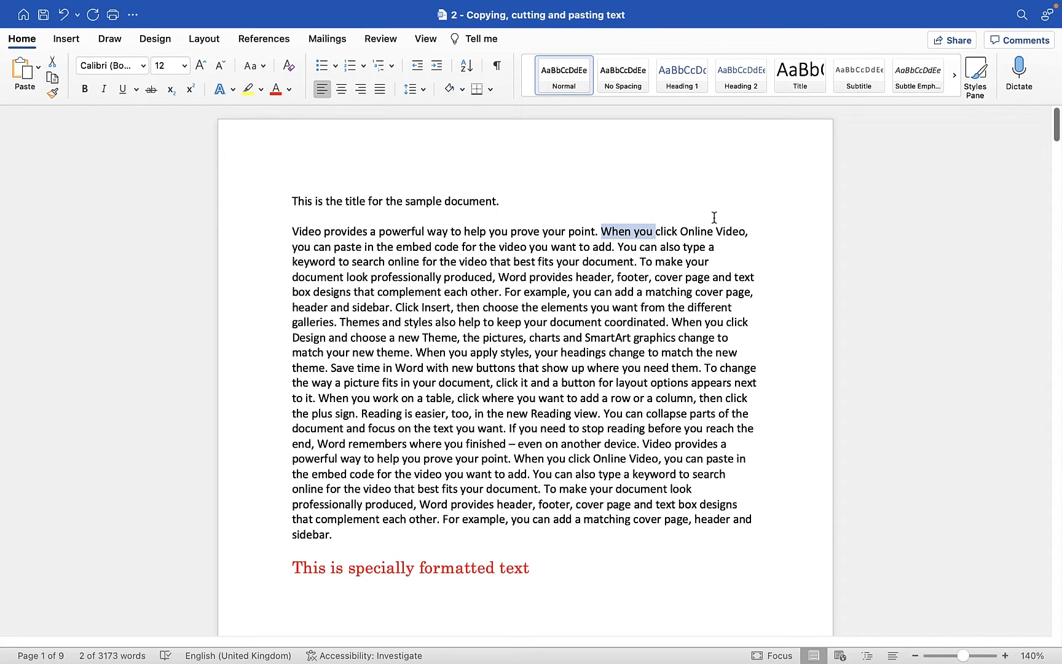
pyautogui.keyDown('shift'); pyautogui.click(745, 232); pyautogui.keyUp('shift')
pyautogui.moveTo(719, 263); pyautogui.dragTo(759, 324)
pyautogui.click(754, 342)
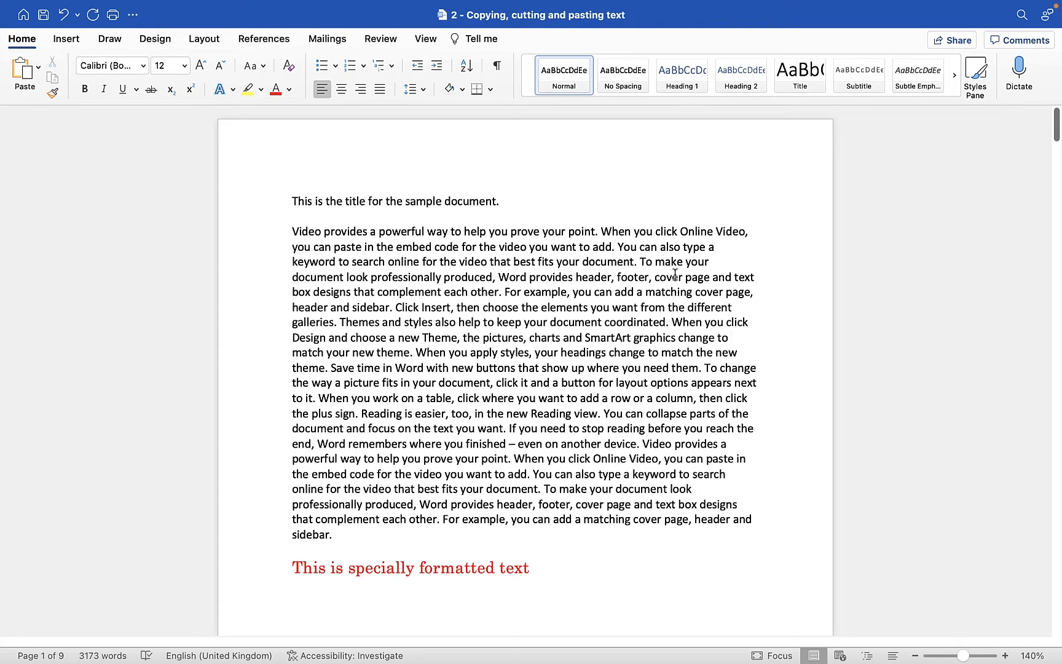
# - Select the title line as a whole paragraph, do the same for the first body paragraph, and clear the selection
pyautogui.click(391, 201)
pyautogui.tripleClick(391, 201)
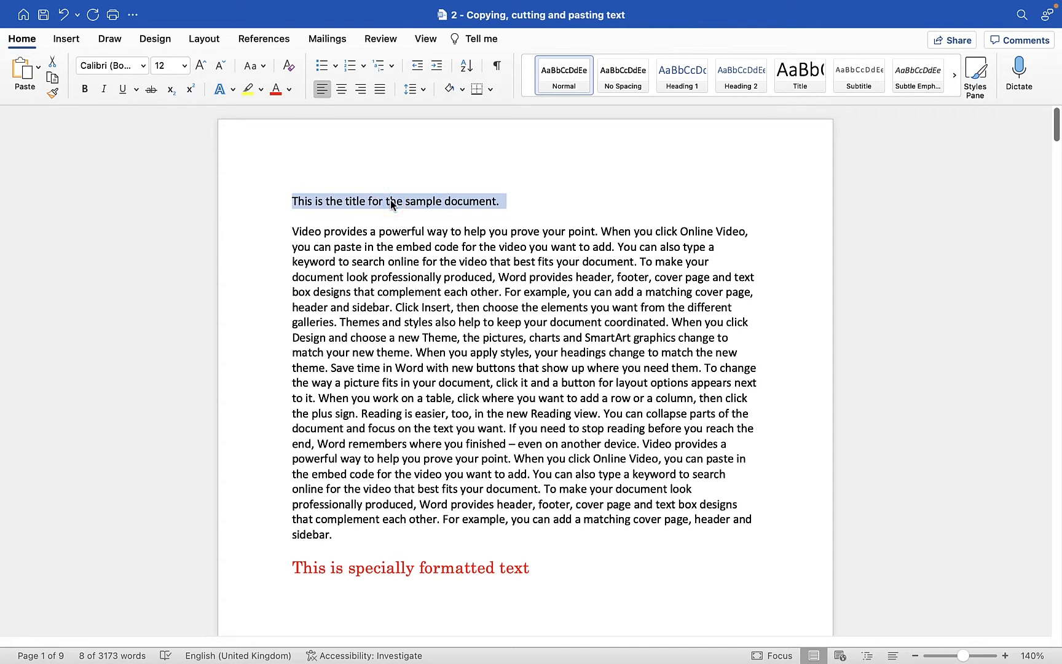
pyautogui.click(458, 246)
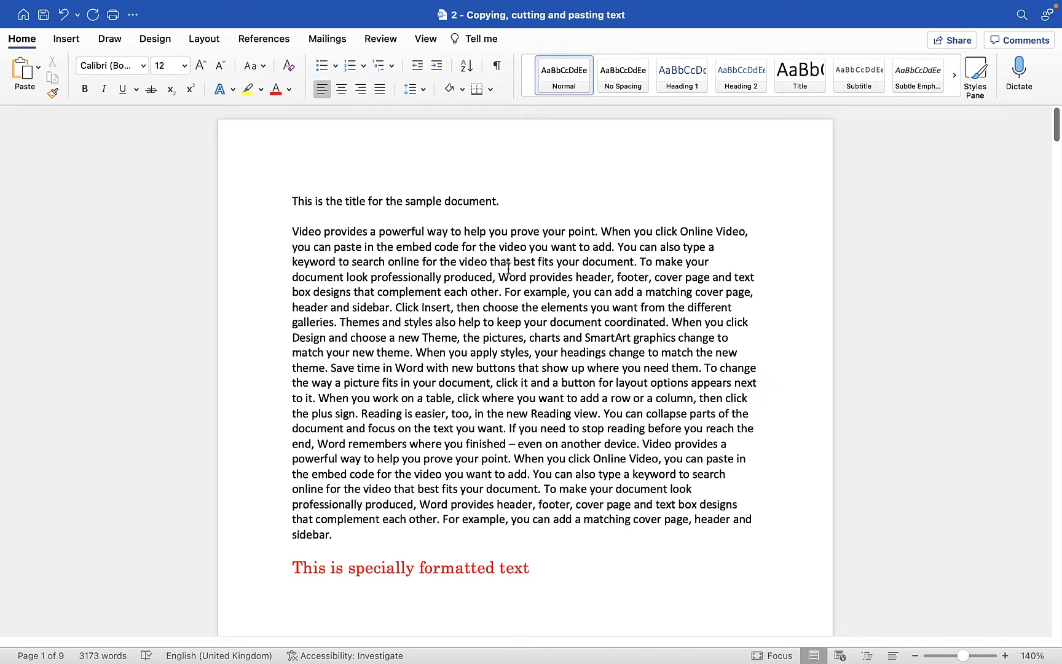
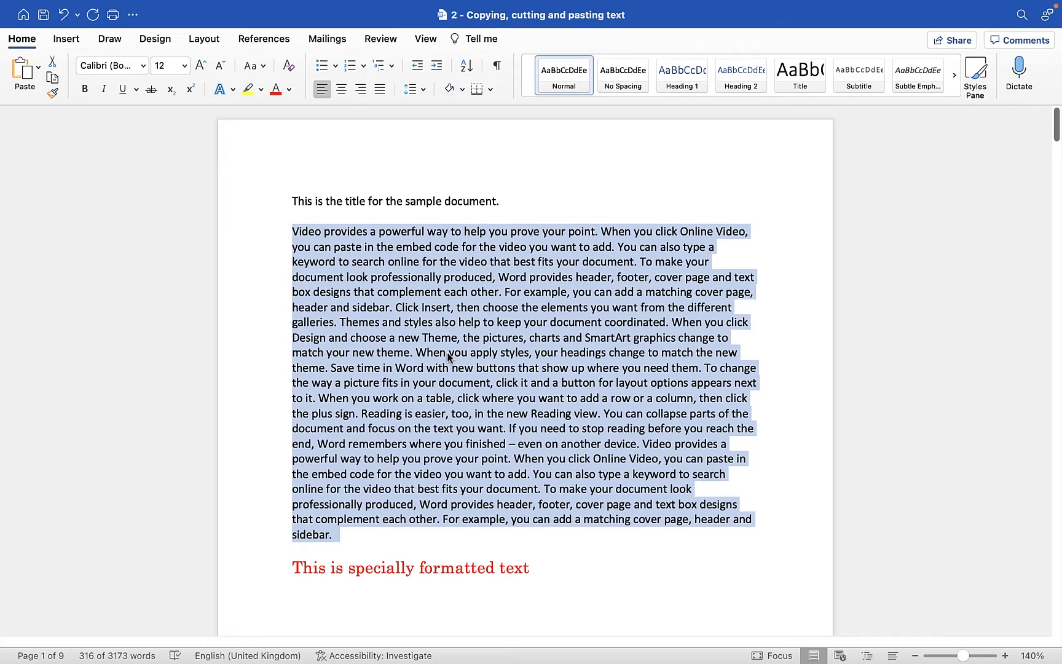
pyautogui.click(448, 355)
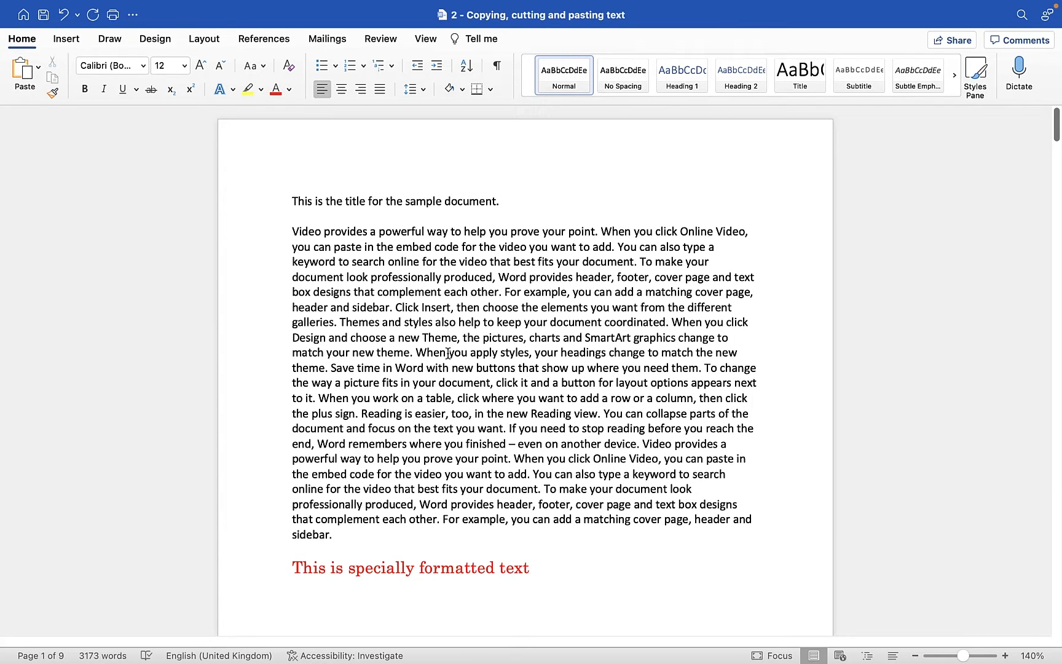
# - Place the cursor at the start of the title line and move it forward and back word by word
pyautogui.click(292, 200)
pyautogui.hotkey('alt', 'Right')
pyautogui.hotkey('alt', 'Right')
pyautogui.hotkey('alt', 'Right')
pyautogui.hotkey('alt', 'Right')
pyautogui.hotkey('alt', 'Right')
pyautogui.hotkey('alt', 'Right')
pyautogui.hotkey('alt', 'Left')
pyautogui.hotkey('alt', 'Left')
pyautogui.hotkey('alt', 'Left')
pyautogui.hotkey('alt', 'Left')
pyautogui.hotkey('alt', 'Right')
pyautogui.hotkey('alt', 'Right')
pyautogui.hotkey('alt', 'Left')
pyautogui.hotkey('alt', 'Left')
pyautogui.hotkey('alt', 'Left')
pyautogui.hotkey('alt', 'Right')
pyautogui.hotkey('alt', 'Right')
pyautogui.hotkey('alt', 'Right')
pyautogui.hotkey('alt', 'Left')
pyautogui.hotkey('alt', 'Left')
pyautogui.hotkey('alt', 'Left')
pyautogui.hotkey('alt', 'Left')
# - Jump the cursor repeatedly between the end and the start of the title line
pyautogui.press('super+Right')
pyautogui.press('super+Left')
pyautogui.press('super+Right')
pyautogui.press('super+Left')
pyautogui.press('super+Right')
pyautogui.press('super+Left')
pyautogui.press('super+Right')
pyautogui.press('super+Left')
pyautogui.press('super+Right')
pyautogui.press('super+Left')
pyautogui.press('super+Right')
pyautogui.press('super+Left')
pyautogui.press('super+Right')
pyautogui.press('super+Left')
# - Move the cursor seven characters forward into the title line and back to its start, one character at a time
pyautogui.press('Right')
pyautogui.press('Right')
pyautogui.press('Right')
pyautogui.press('Right')
pyautogui.press('Right')
pyautogui.press('Right')
pyautogui.press('Right')
pyautogui.press('Left')
pyautogui.press('Left')
pyautogui.press('Left')
pyautogui.press('Left')
pyautogui.press('Left')
pyautogui.press('Left')
pyautogui.press('Left')
# - Extend a selection character by character from the start of the title line
pyautogui.hotkey('shift', 'Right')
pyautogui.hotkey('shift', 'Right')
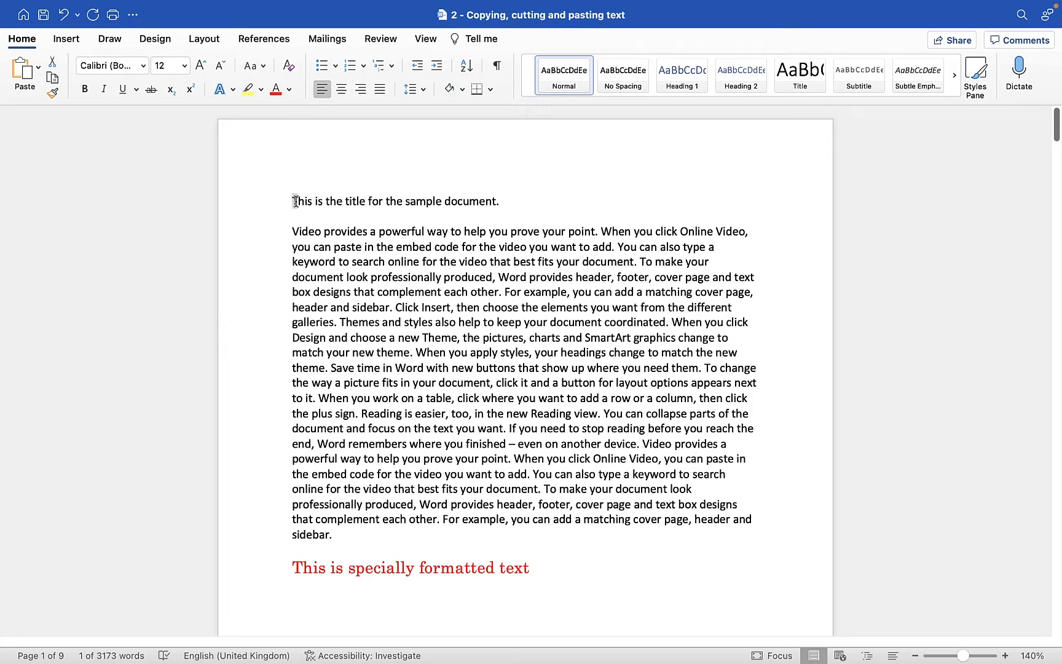
pyautogui.hotkey('shift', 'Right')
pyautogui.hotkey('shift', 'Right')
pyautogui.hotkey('shift', 'Right')
pyautogui.hotkey('shift', 'Right')
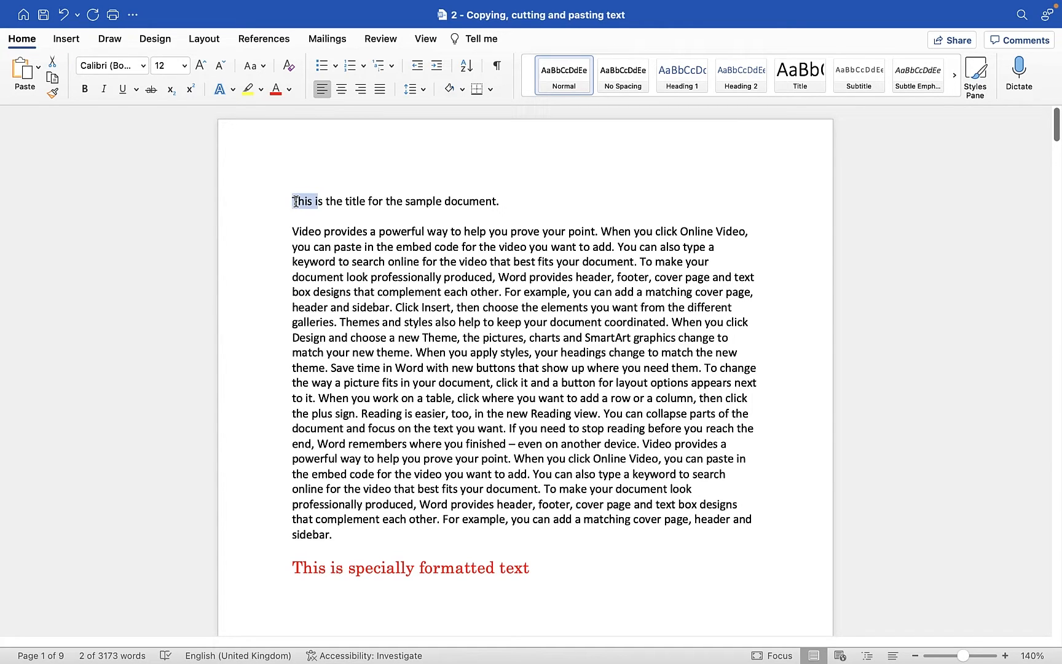
pyautogui.hotkey('shift', 'Right')
pyautogui.hotkey('shift', 'Right')
pyautogui.hotkey('shift', 'Right')
pyautogui.hotkey('shift', 'Right')
pyautogui.hotkey('shift', 'Right')
pyautogui.hotkey('shift', 'Right')
# - Extend and shrink the title line selection one word at a time, ending with only "This is" selected
pyautogui.hotkey('alt', 'shift', 'Right')
pyautogui.hotkey('alt', 'shift', 'Right')
pyautogui.hotkey('alt', 'shift', 'Right')
pyautogui.hotkey('alt', 'shift', 'Right')
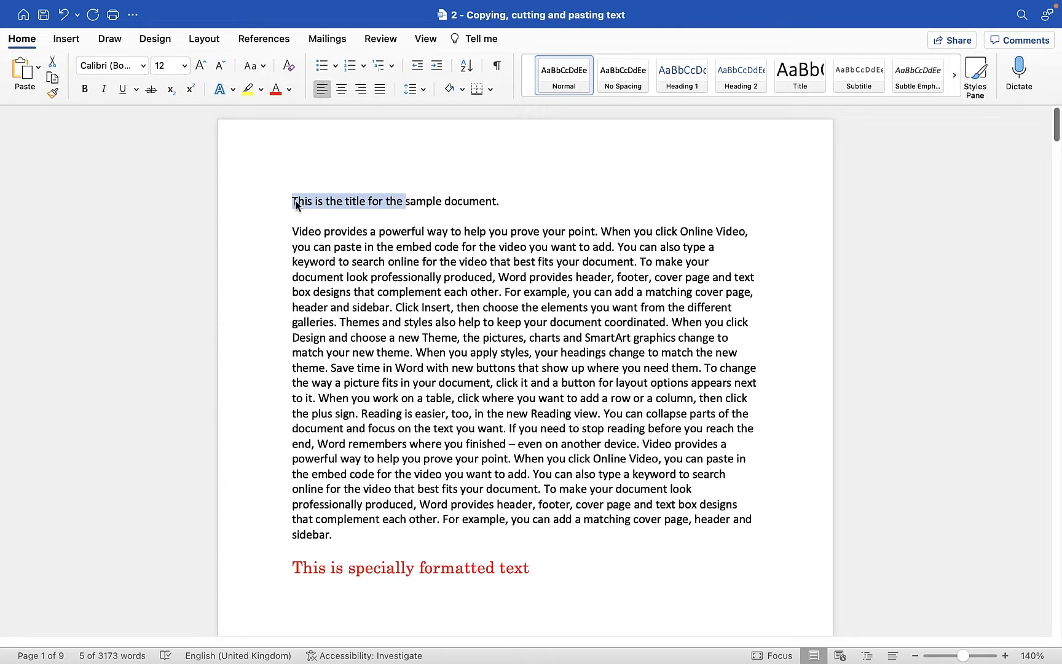
pyautogui.hotkey('alt', 'shift', 'Left')
pyautogui.hotkey('alt', 'shift', 'Right')
pyautogui.hotkey('alt', 'shift', 'Left')
pyautogui.hotkey('alt', 'shift', 'Left')
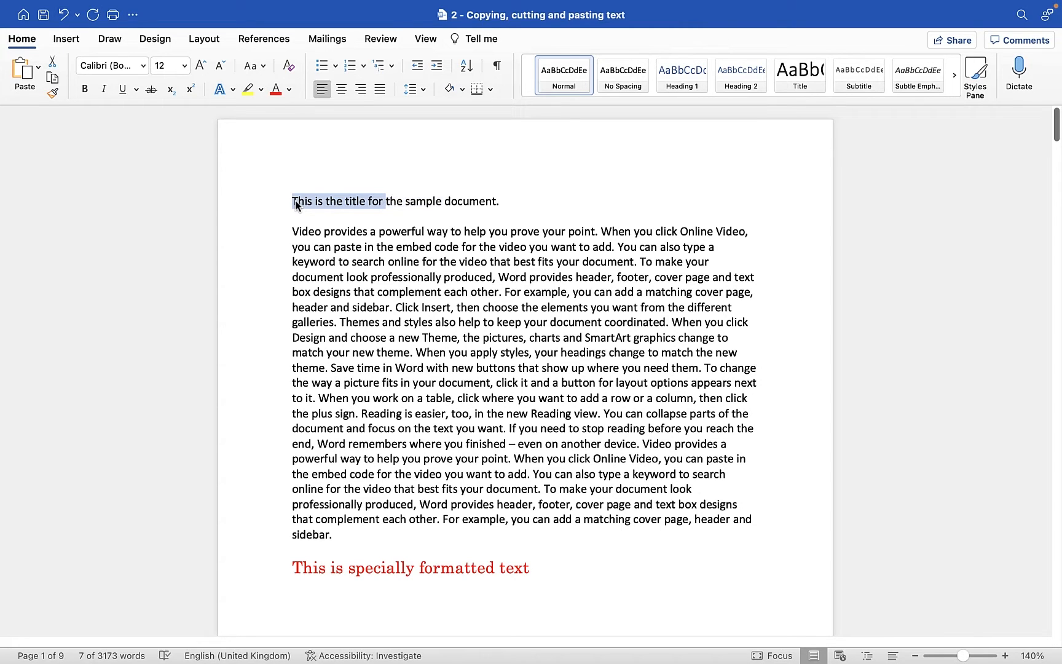
pyautogui.hotkey('alt', 'shift', 'Right')
pyautogui.hotkey('alt', 'shift', 'Right')
pyautogui.hotkey('alt', 'shift', 'Left')
pyautogui.hotkey('alt', 'shift', 'Left')
pyautogui.hotkey('alt', 'shift', 'Right')
pyautogui.hotkey('alt', 'shift', 'Left')
pyautogui.hotkey('alt', 'shift', 'Left')
pyautogui.hotkey('alt', 'shift', 'Left')
pyautogui.hotkey('alt', 'shift', 'Left')
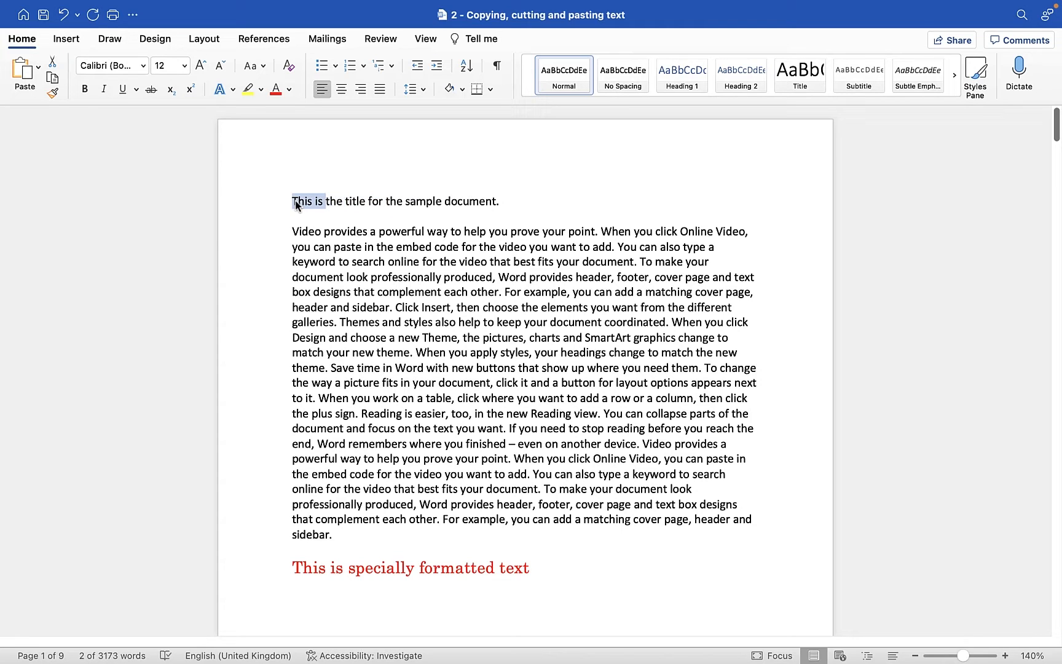
# - Extend the selection to the end of the title line, continue by whole paragraphs through the first body paragraph, and clear it
pyautogui.press('super+shift+Right')
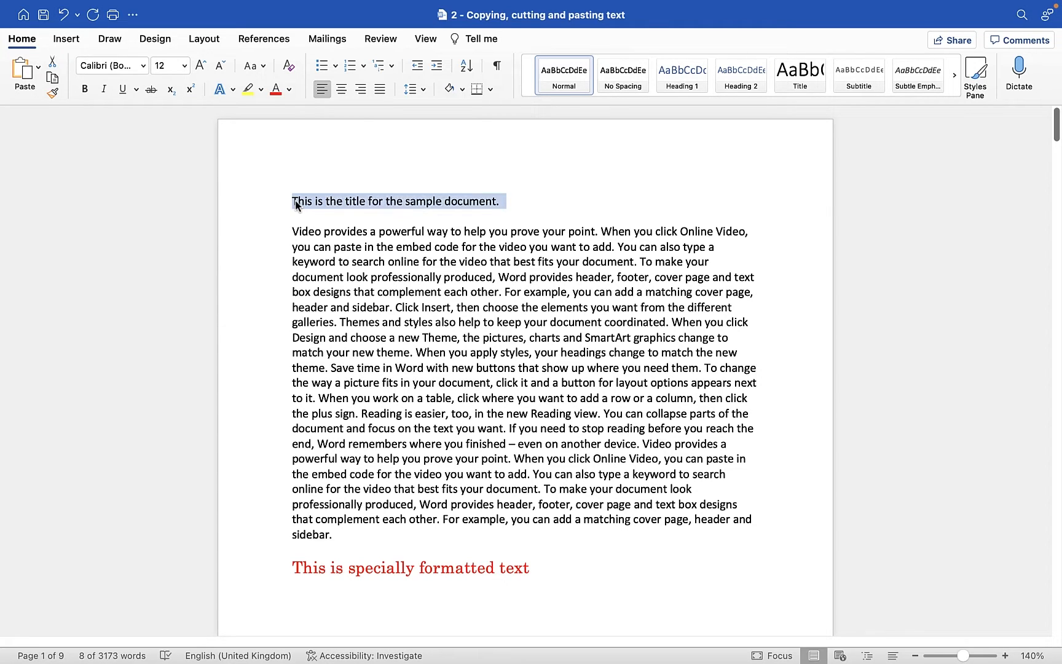
pyautogui.press('super+shift+Left')
pyautogui.press('super+shift+Right')
pyautogui.press('super+shift+Left')
pyautogui.press('super+shift+Right')
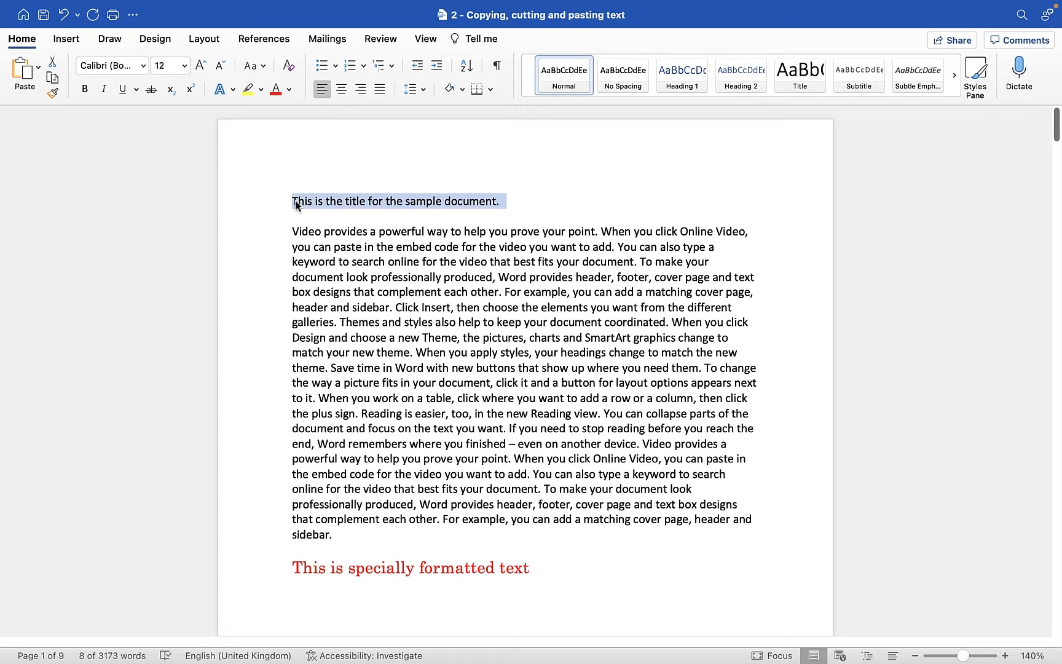
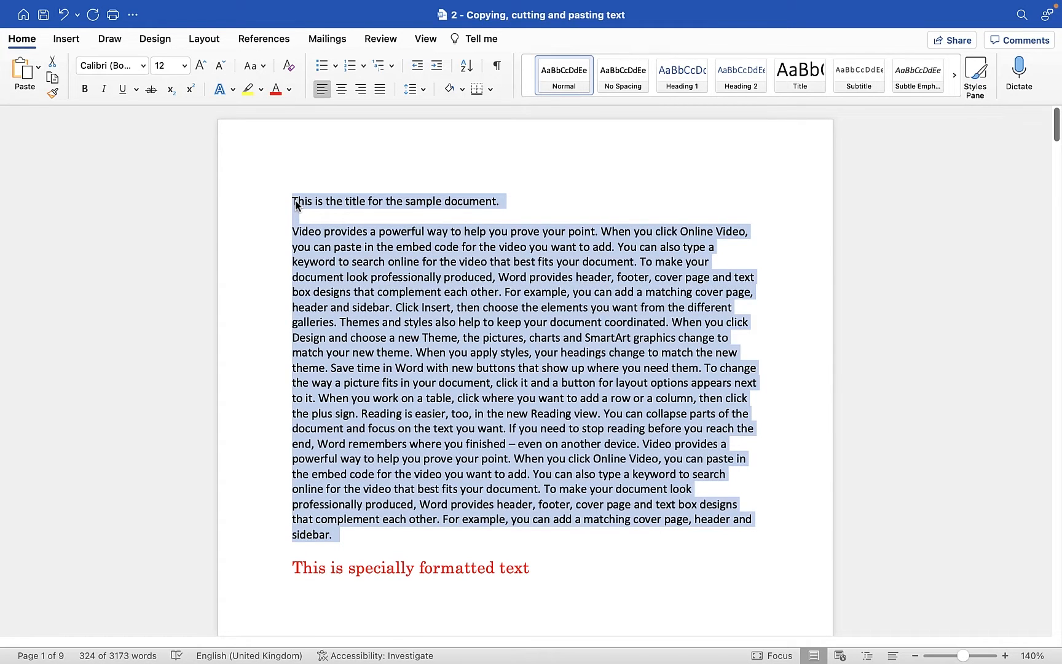
pyautogui.hotkey('alt', 'shift', 'Up')
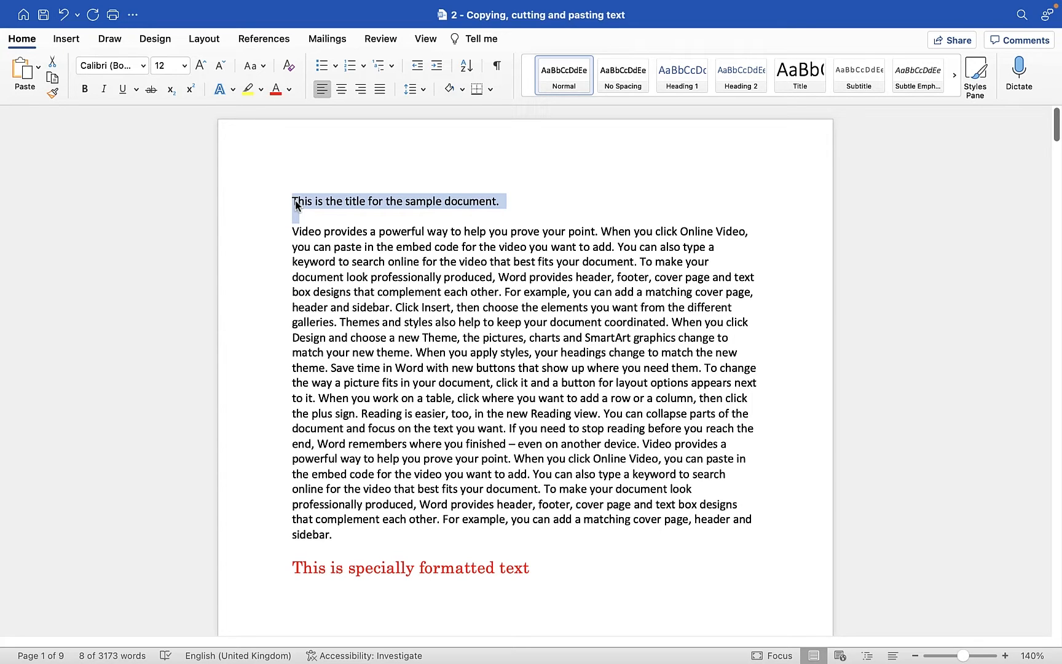
pyautogui.click(295, 200)
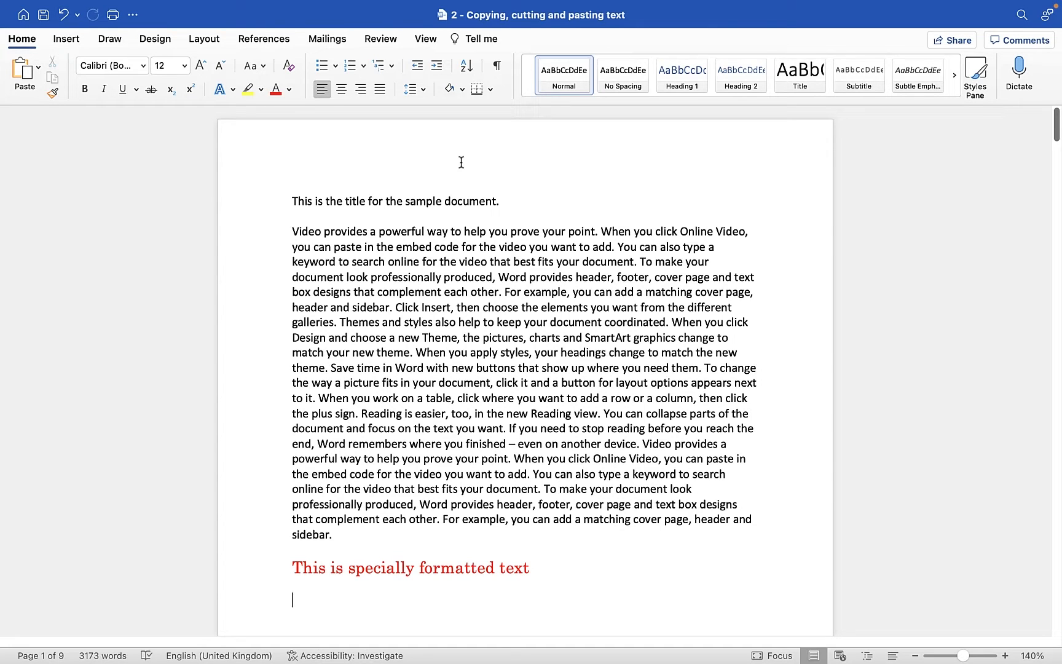
# - Copy the title line "This is the title for the sample document." and paste it below "This is specially formatted text"
pyautogui.moveTo(519, 198); pyautogui.dragTo(305, 197)
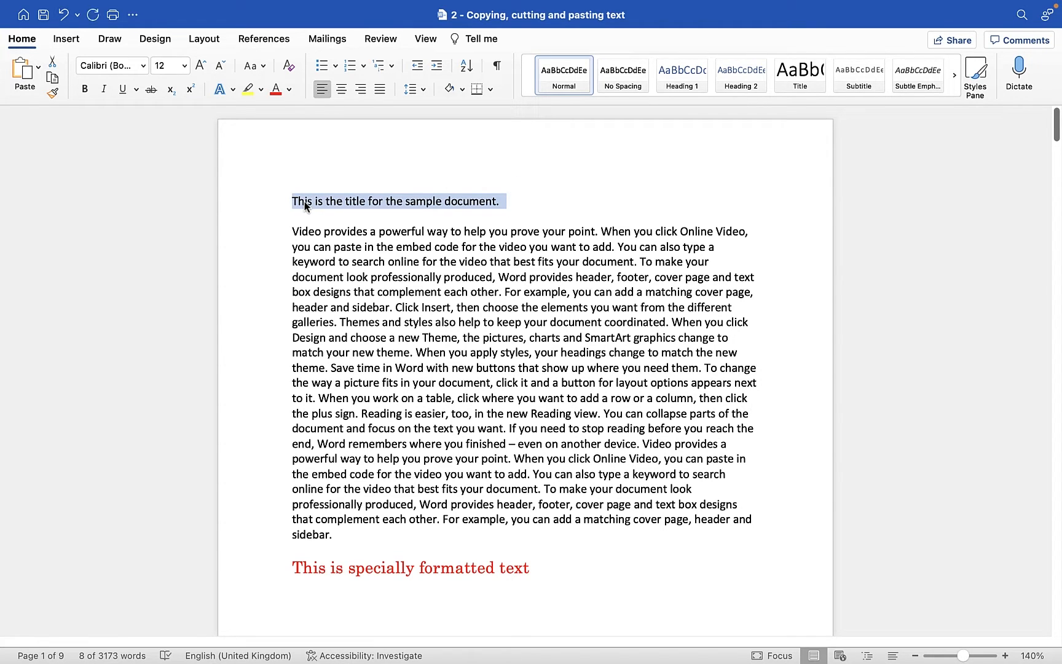
pyautogui.rightClick(337, 207)
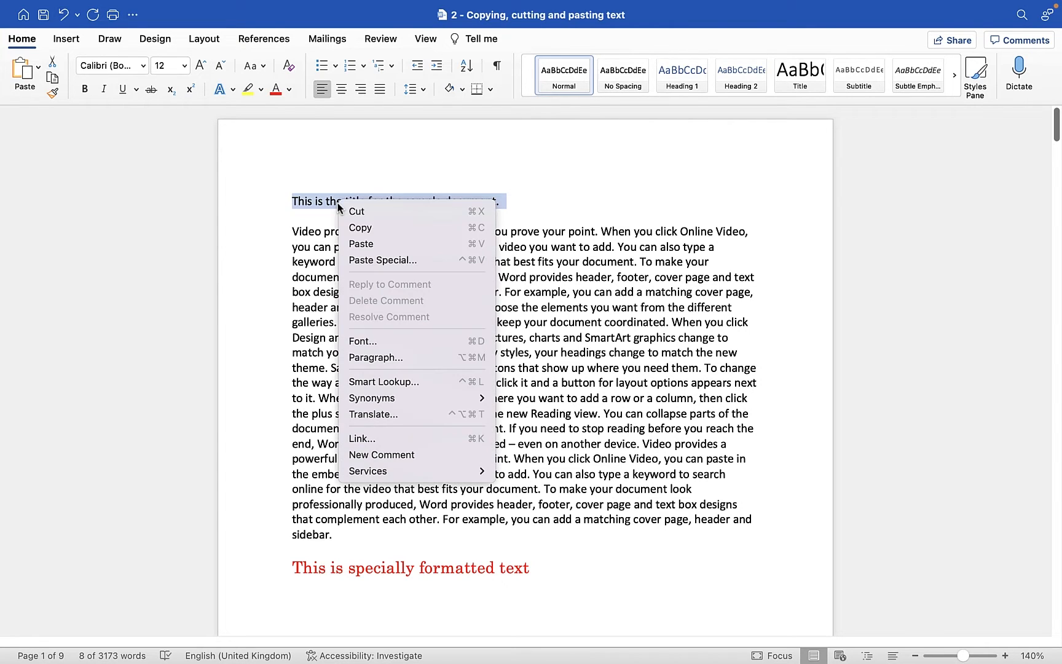
pyautogui.click(382, 227)
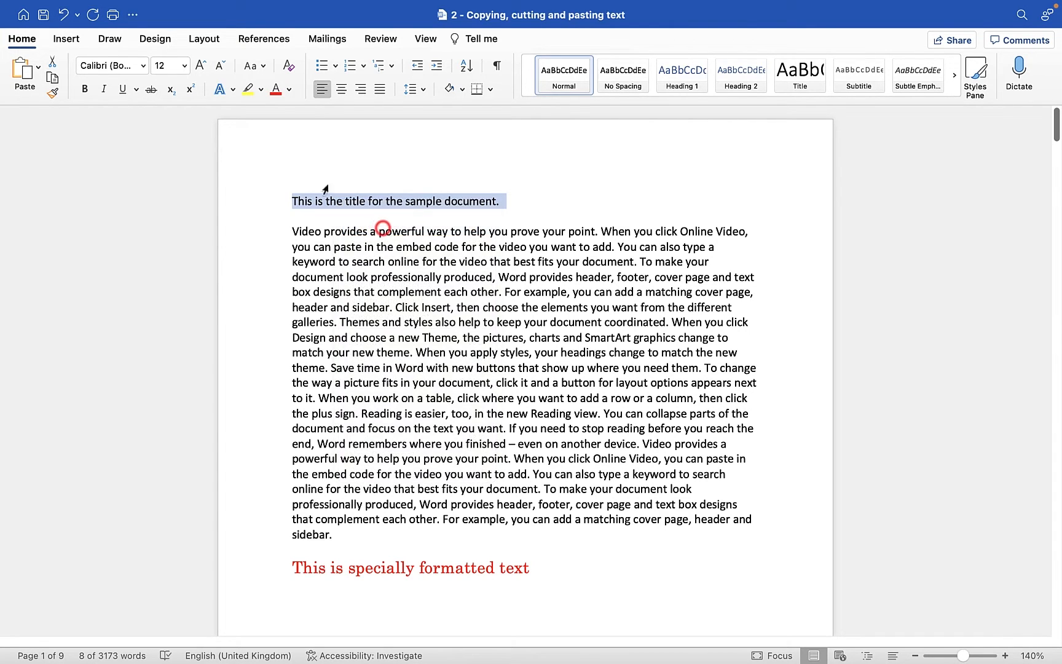
pyautogui.click(120, 8)
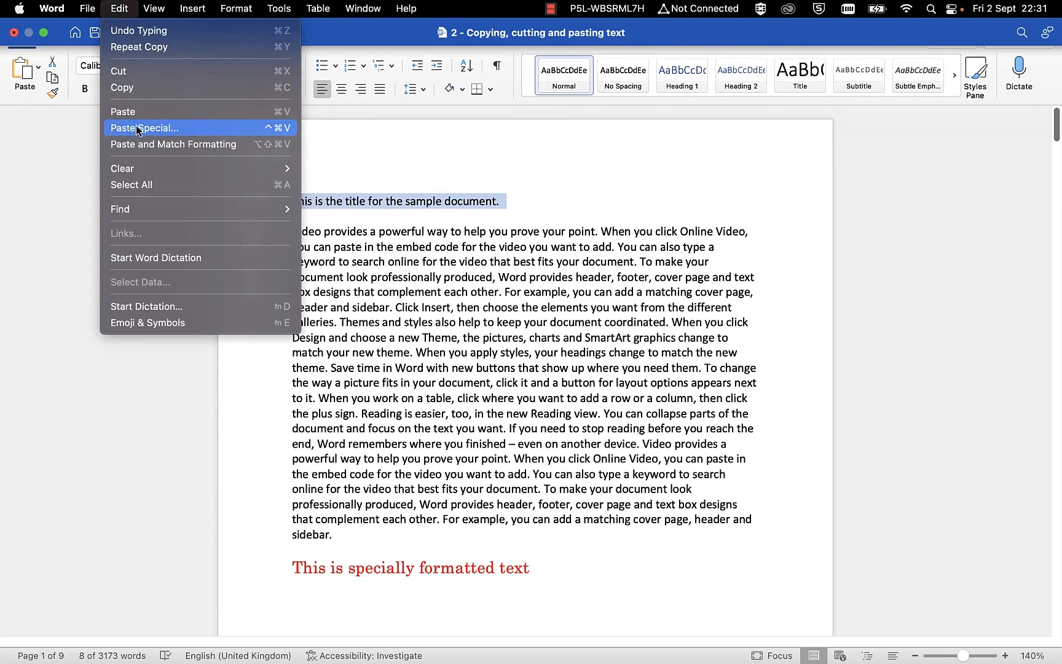
pyautogui.click(139, 85)
pyautogui.scroll(-4, 392, 390)
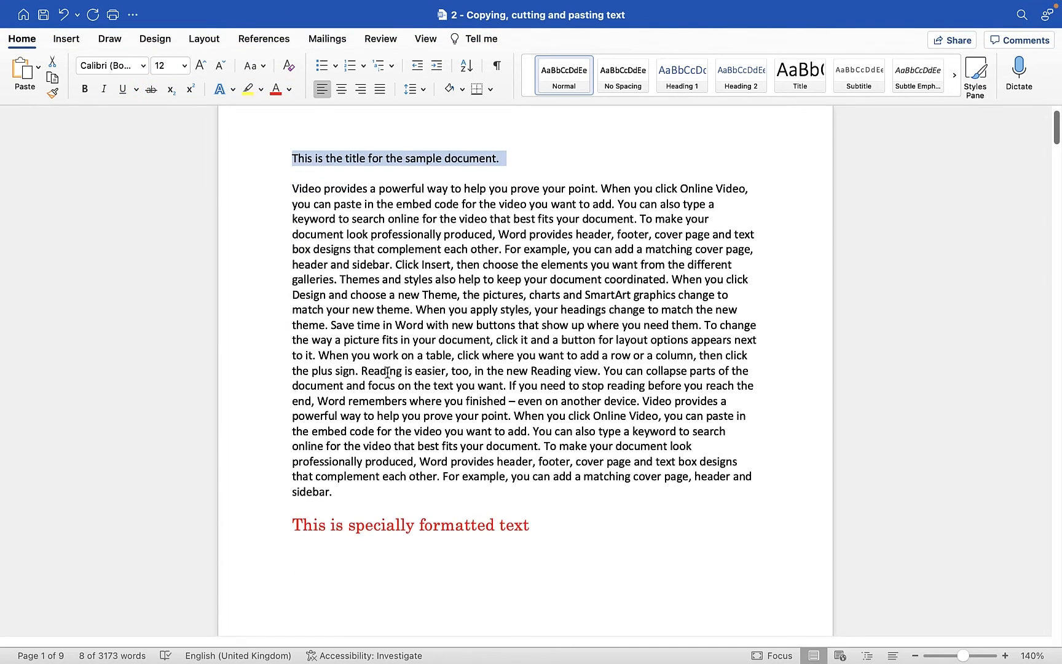
pyautogui.scroll(2, 440, 212)
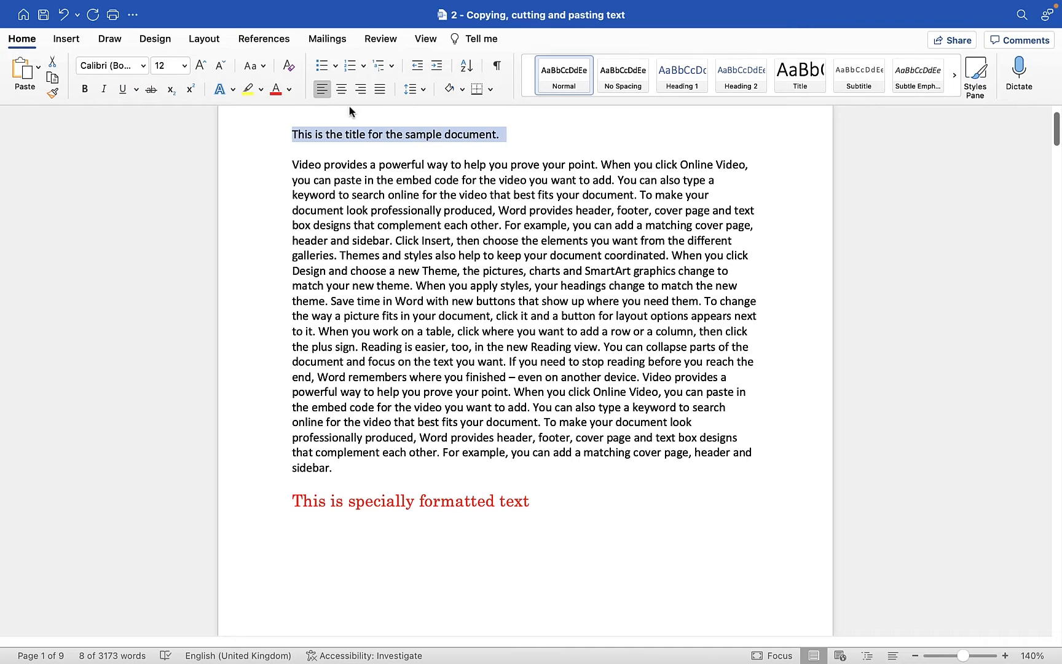
pyautogui.click(365, 530)
pyautogui.press('super+v')
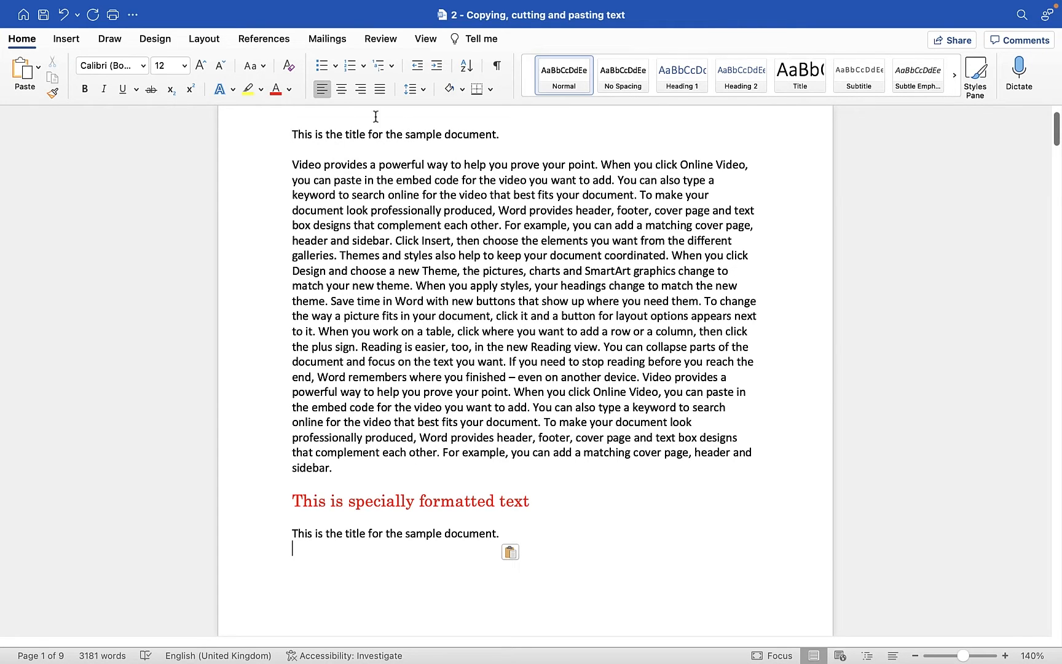
# - Cut the title line at the start of the document and paste it below the existing copy under "This is specially formatted text"
pyautogui.moveTo(294, 133); pyautogui.dragTo(507, 140)
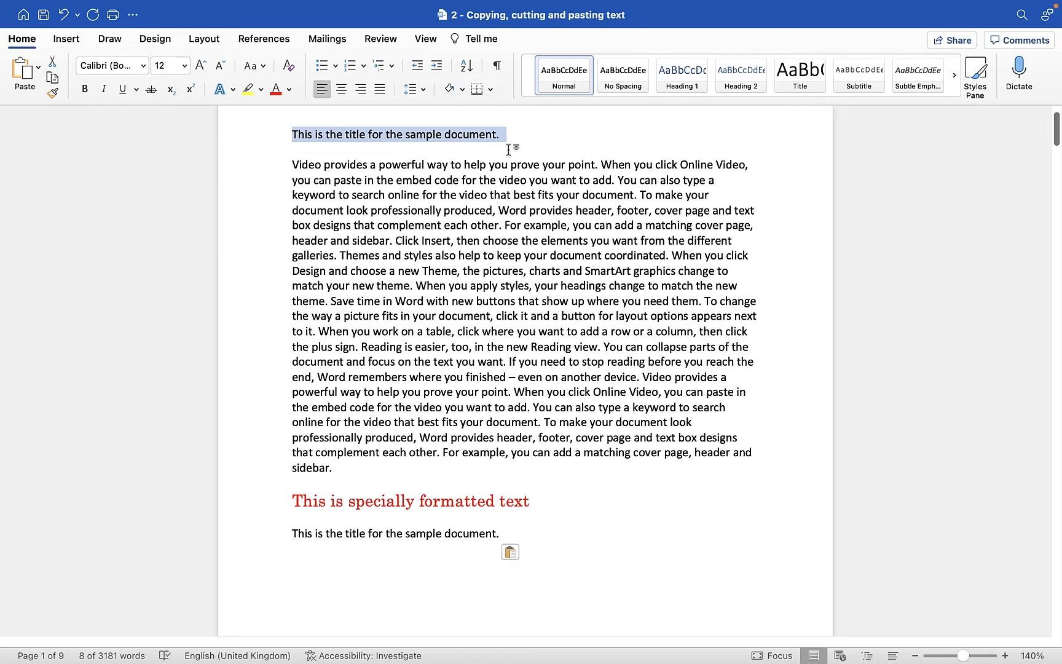
pyautogui.press('cmd+x')
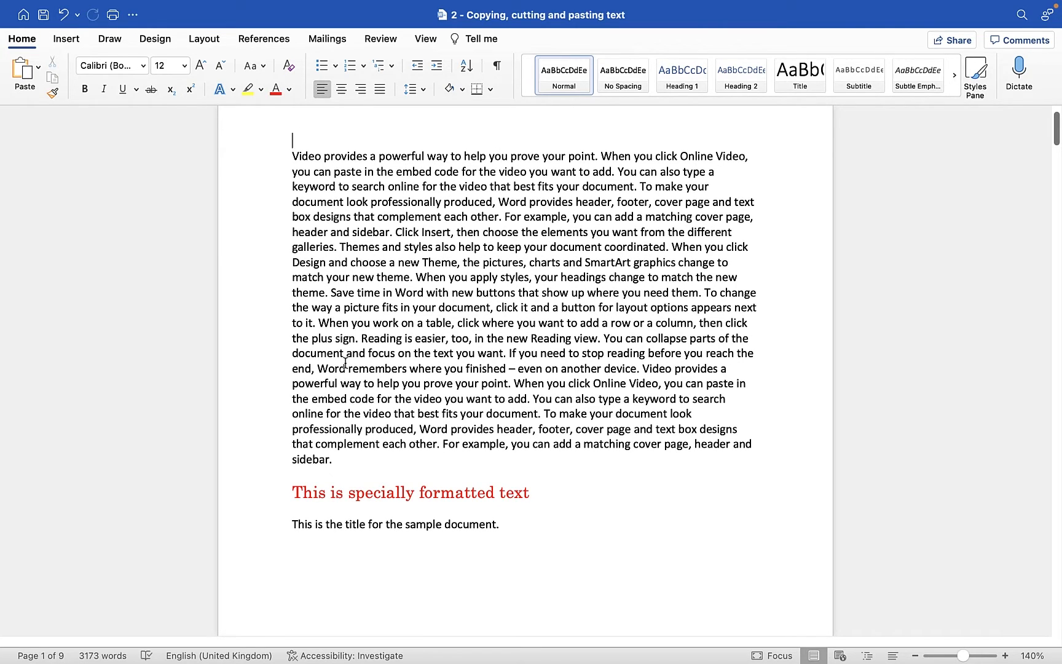
pyautogui.click(520, 537)
pyautogui.press('super+v')
pyautogui.scroll(2, 506, 441)
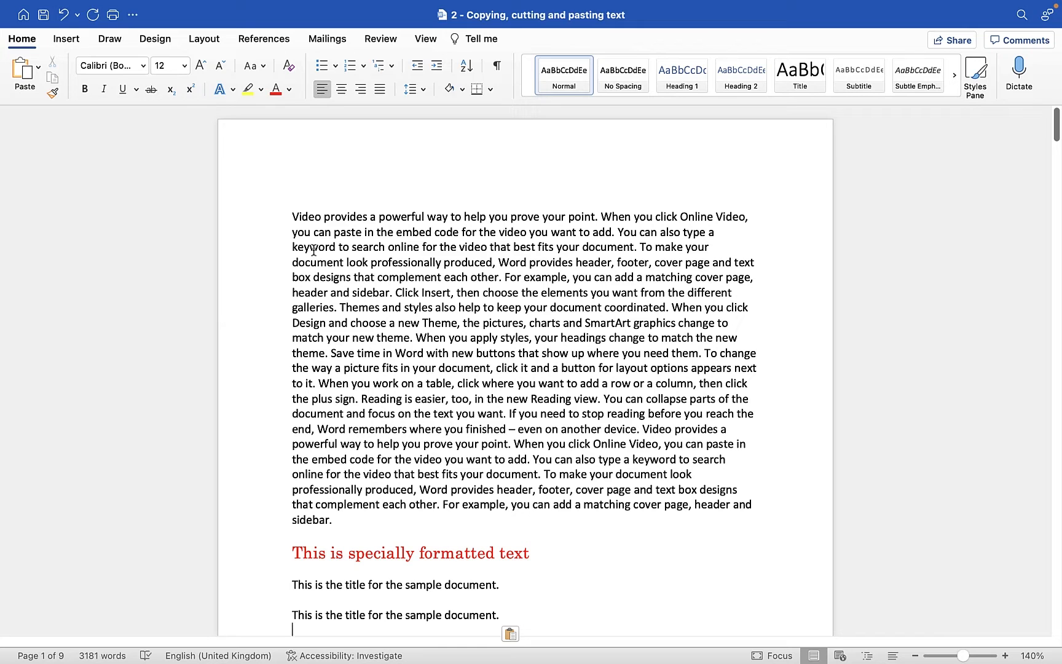
pyautogui.scroll(-1, 314, 250)
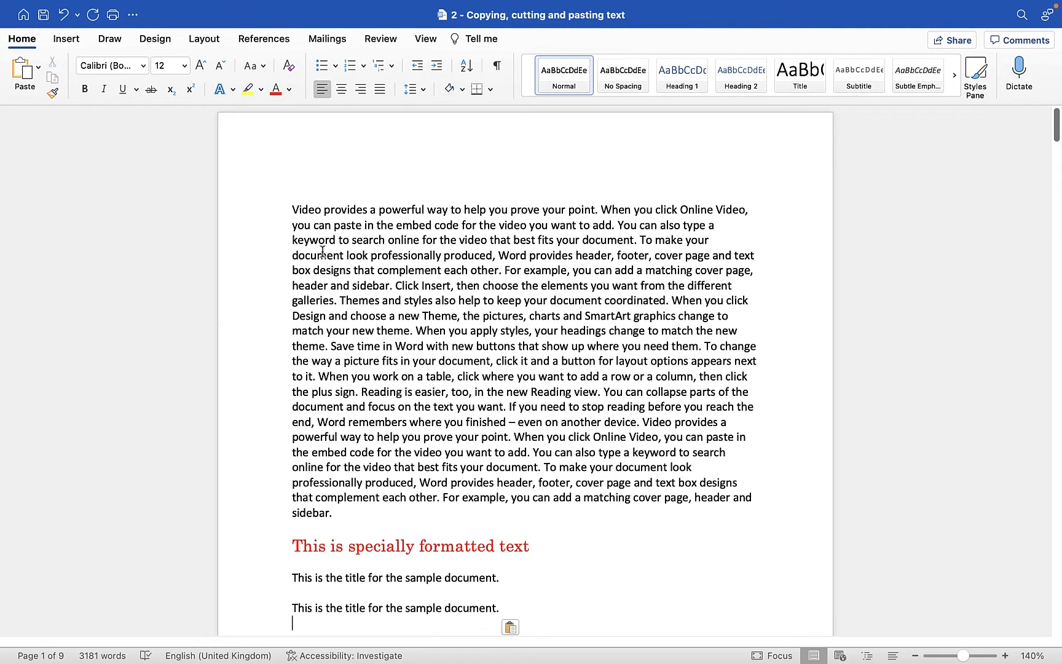
pyautogui.scroll(-3, 348, 240)
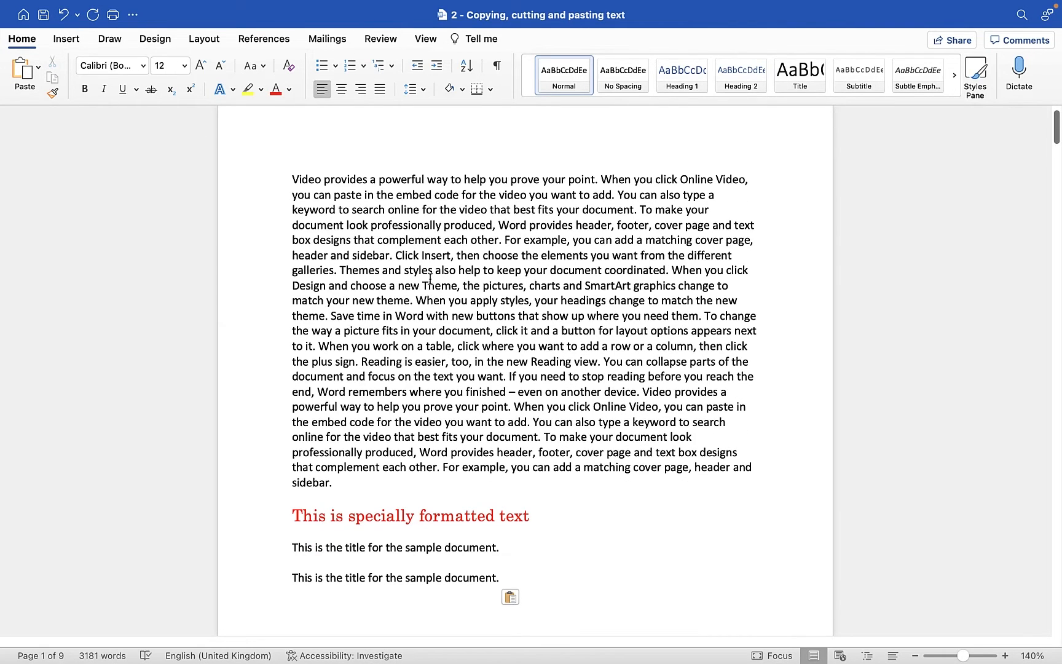
pyautogui.scroll(-3, 458, 330)
pyautogui.click(353, 473)
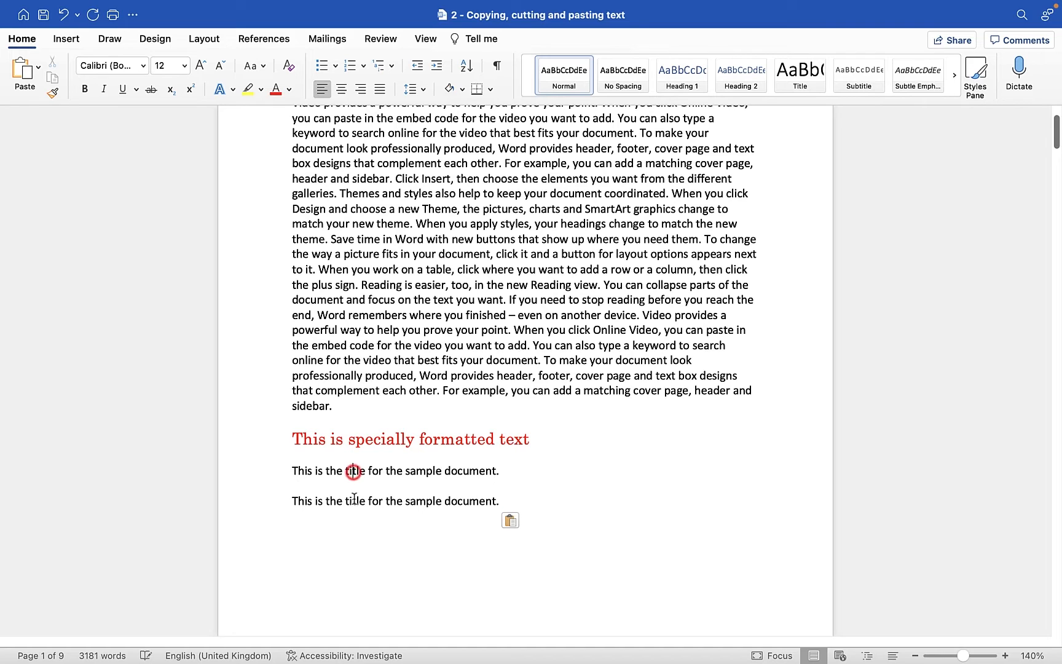
pyautogui.click(354, 502)
pyautogui.click(357, 473)
pyautogui.click(357, 473)
pyautogui.click(356, 502)
# - Copy "This is specially formatted text", paste it with its formatting below the title lines, and add a new line
pyautogui.moveTo(290, 438); pyautogui.dragTo(522, 439)
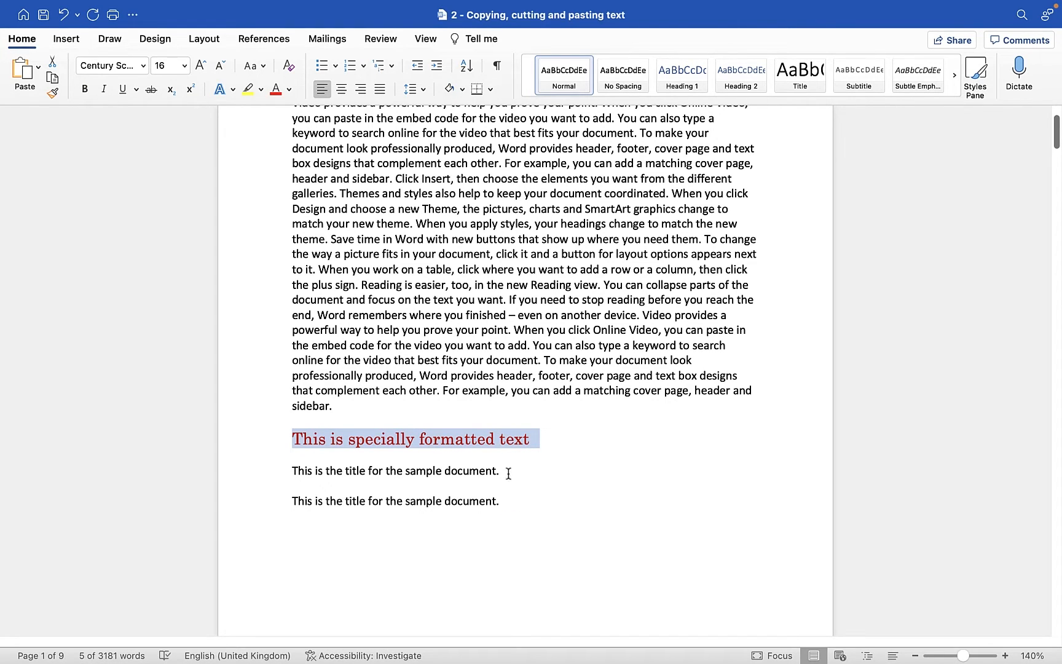
pyautogui.click(417, 526)
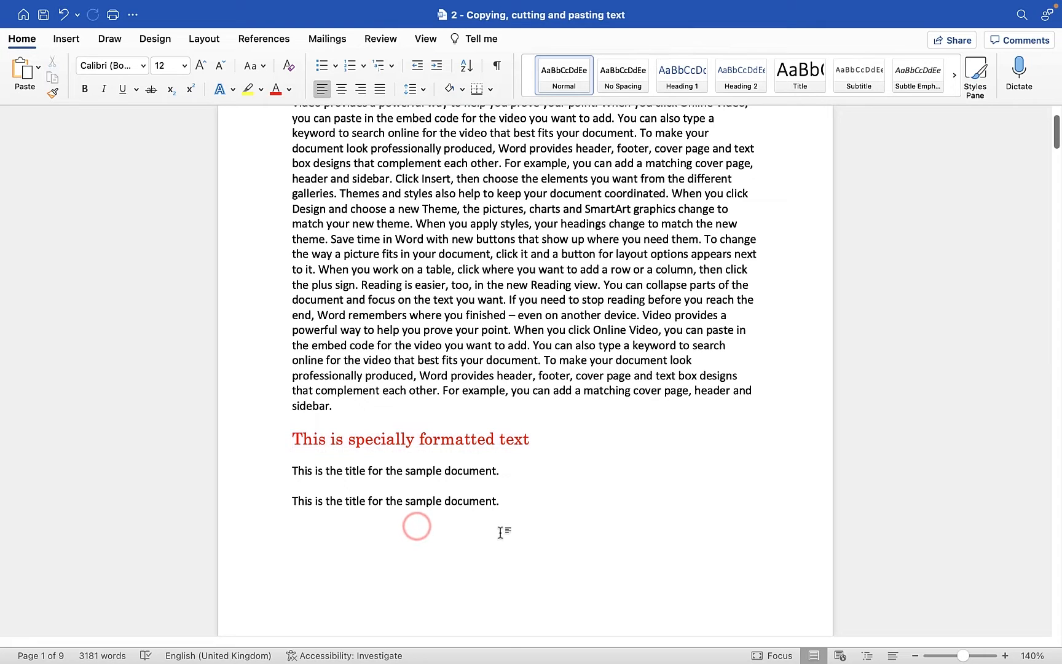
pyautogui.click(307, 535)
pyautogui.press('super+v')
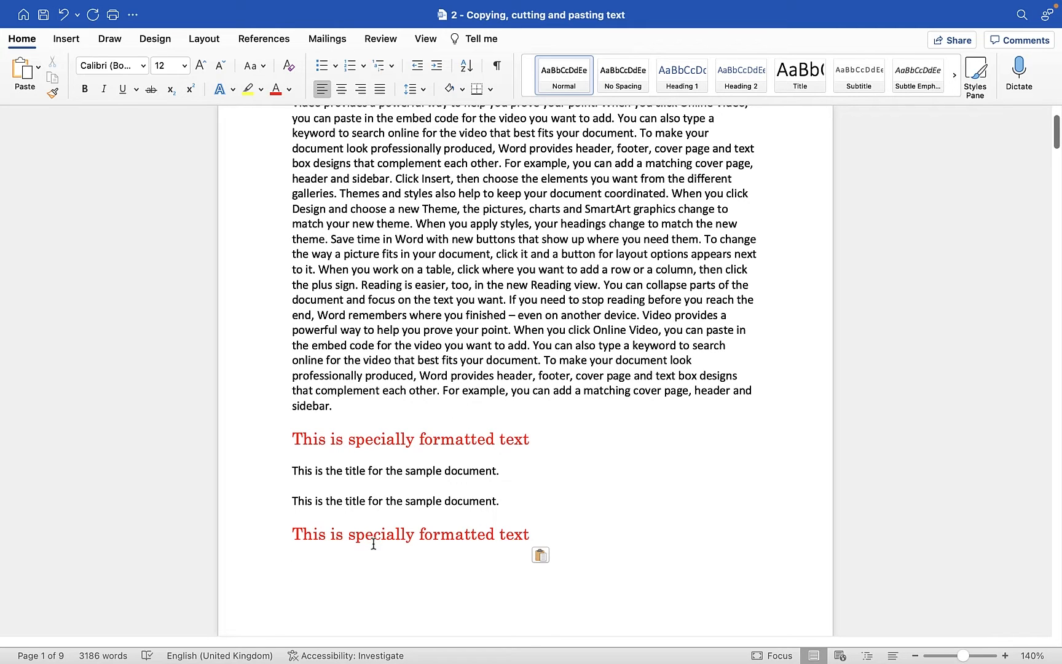
pyautogui.press('Return')
# - Review the available paste options and the Paste Special formats for the copied text
pyautogui.click(38, 67)
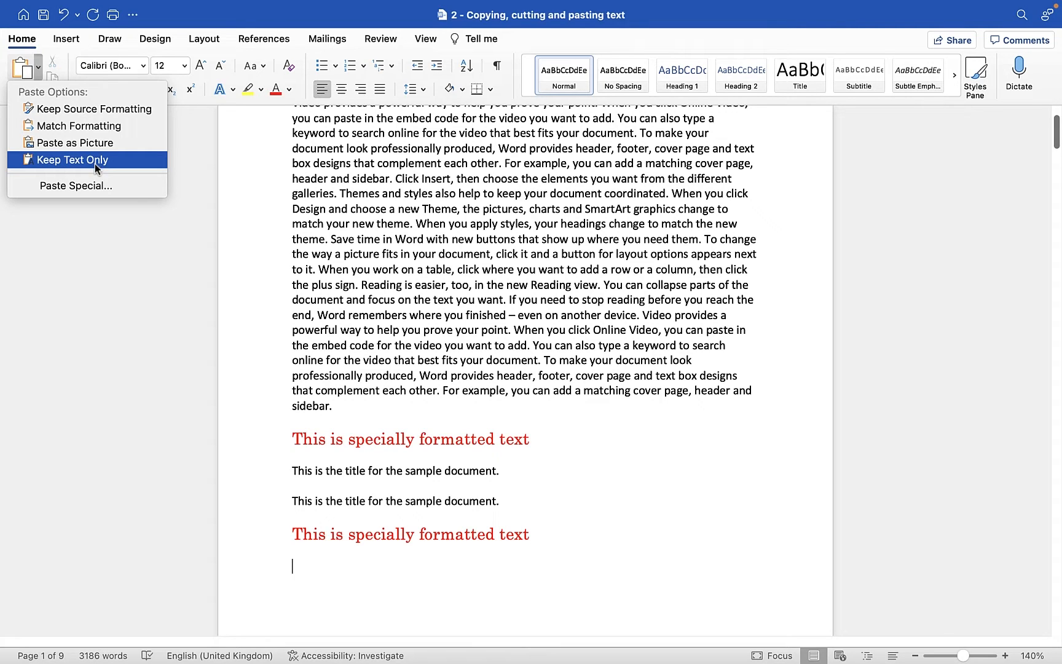
pyautogui.click(252, 178)
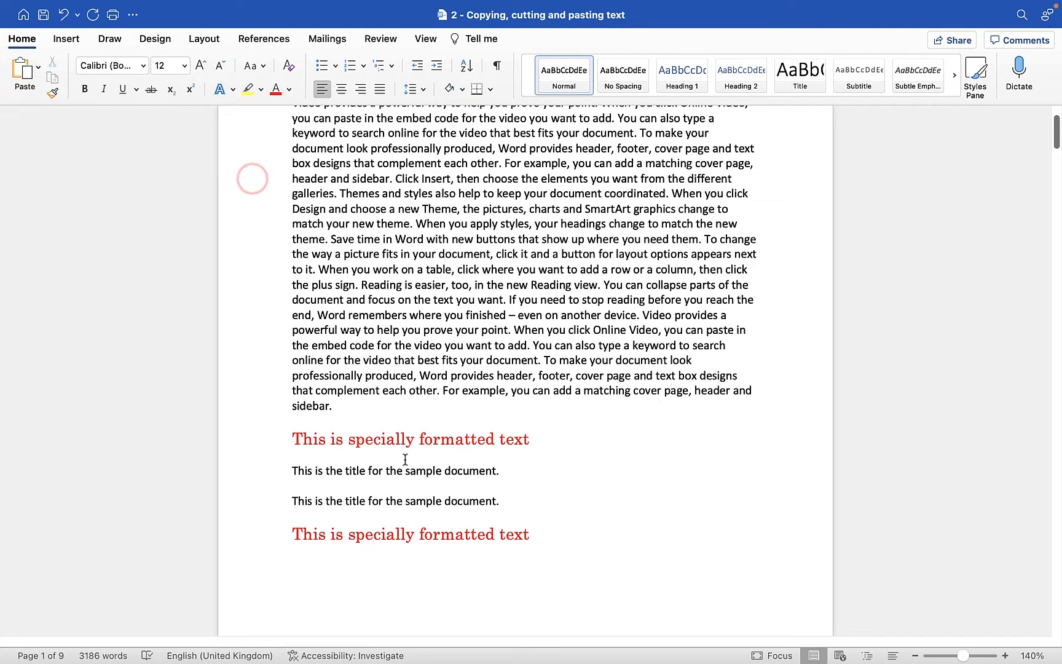
pyautogui.rightClick(303, 566)
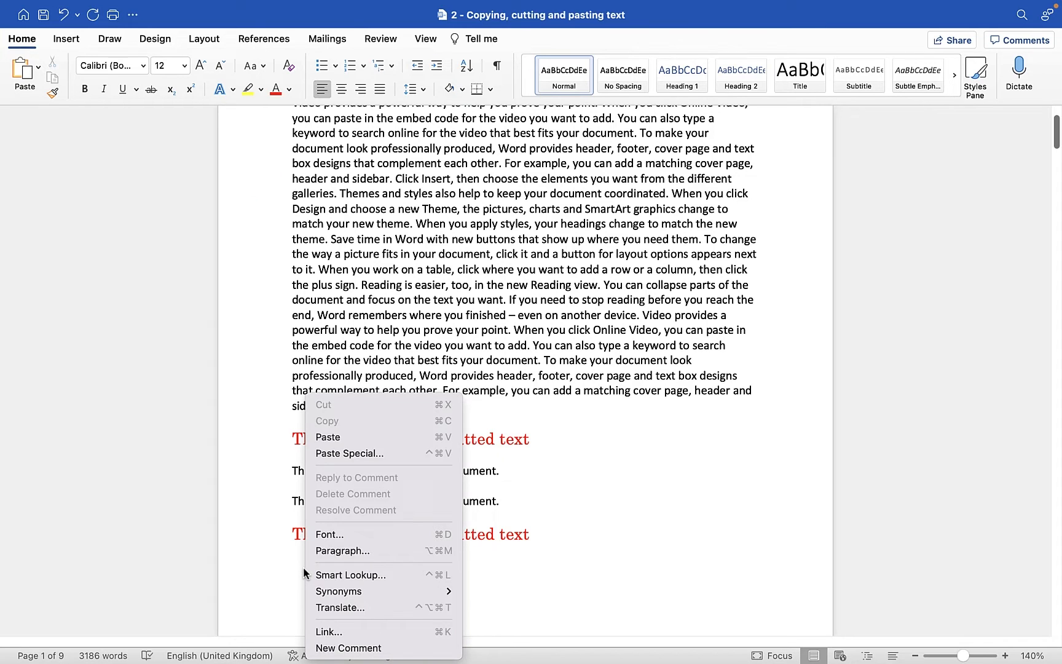
pyautogui.click(363, 452)
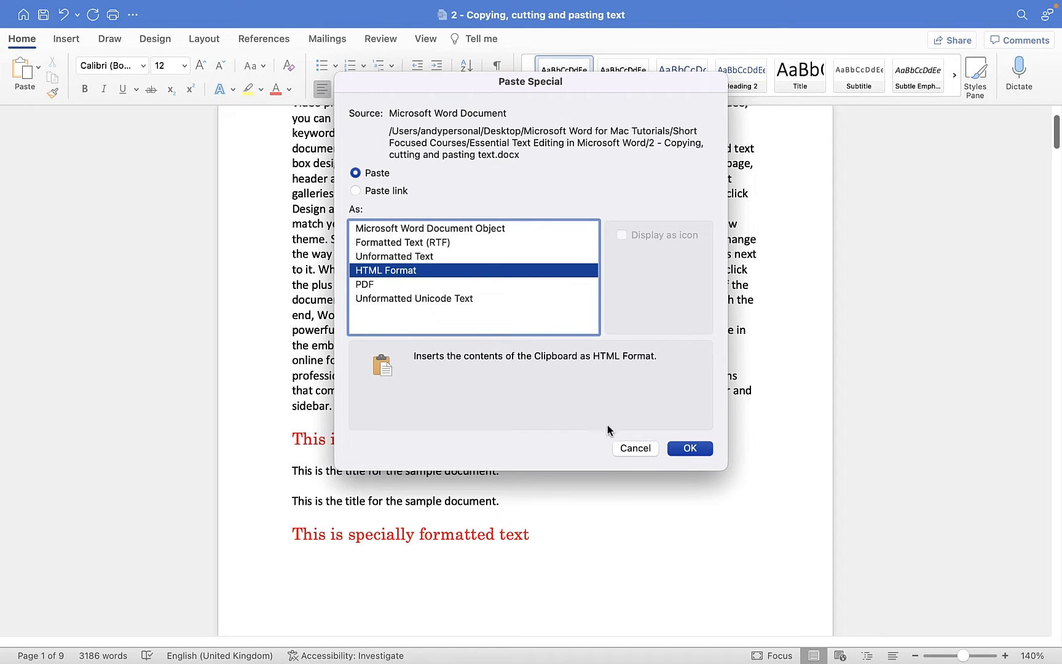
pyautogui.click(638, 448)
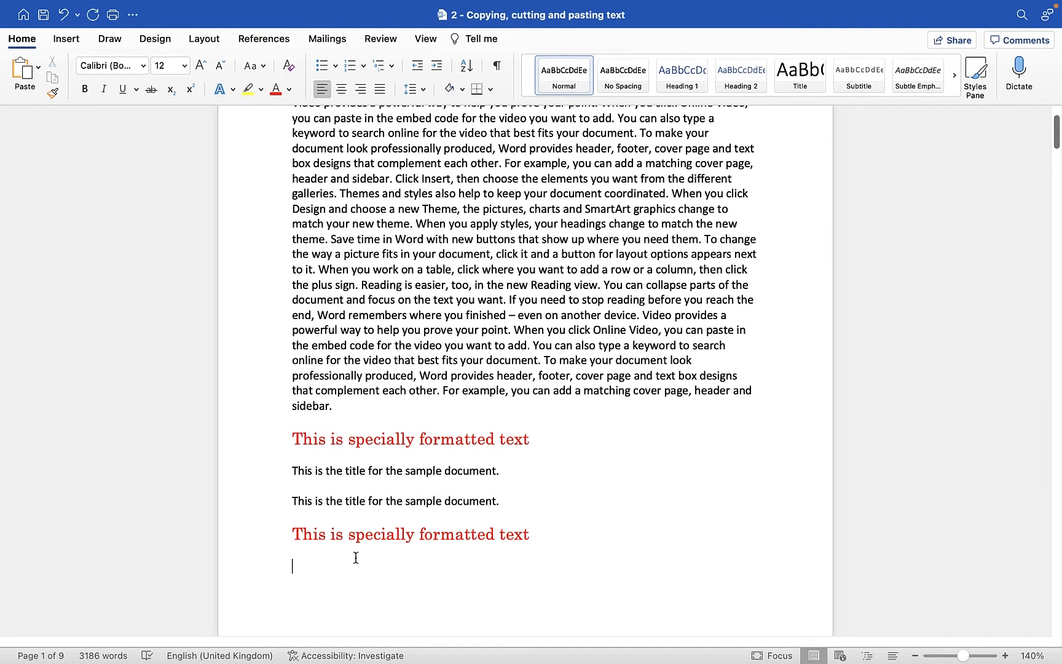
# - Paste the copied red line again with its formatting, and once more below it as text only
pyautogui.press('super+v')
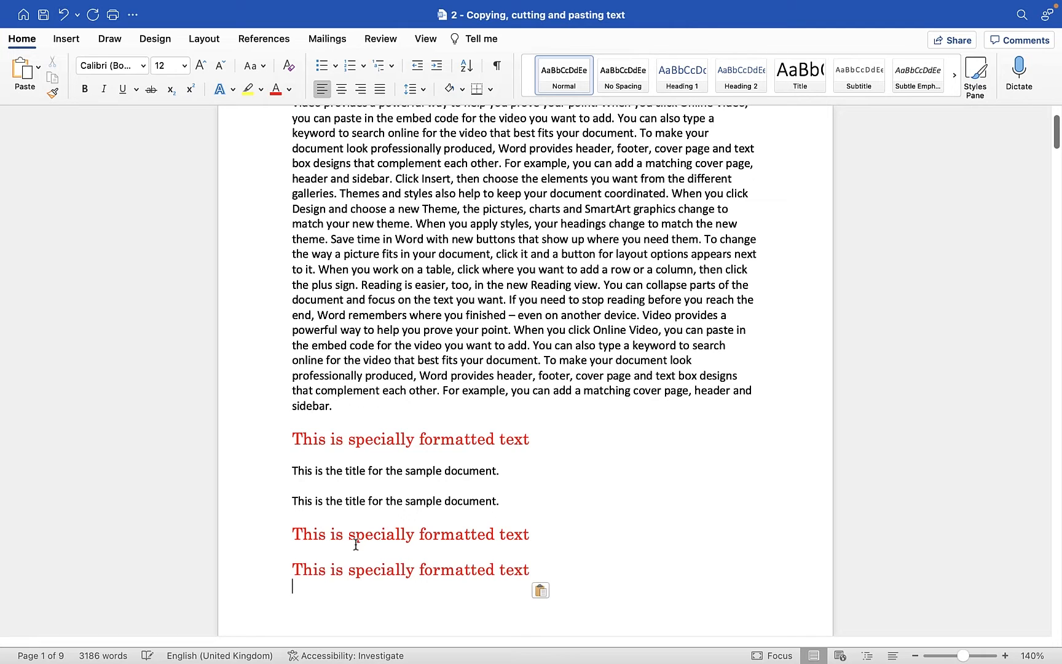
pyautogui.scroll(-2, 359, 547)
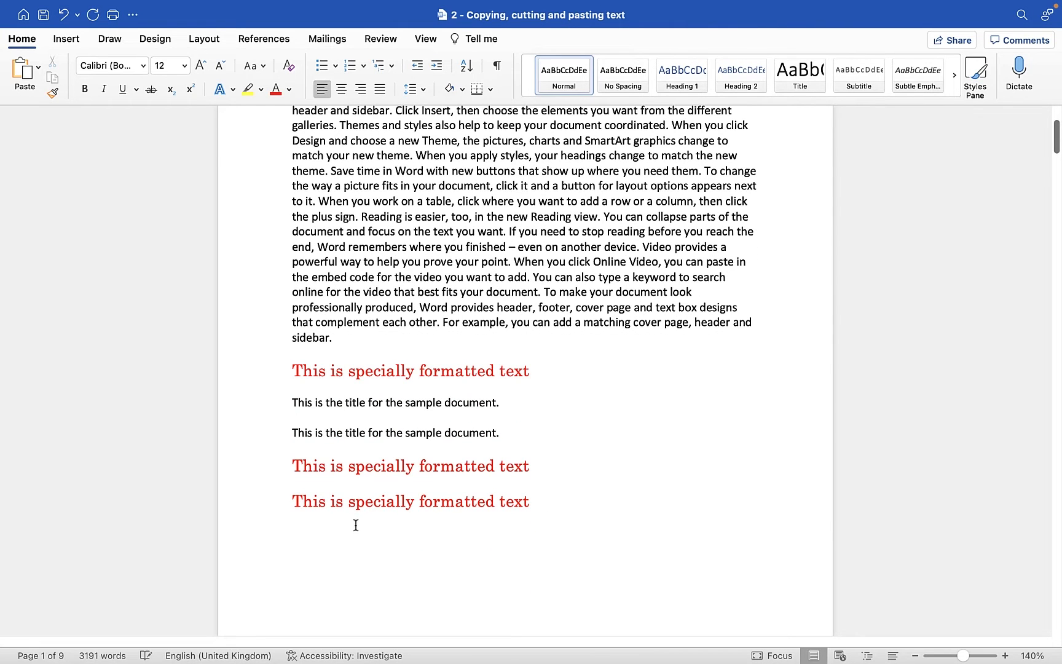
pyautogui.click(38, 68)
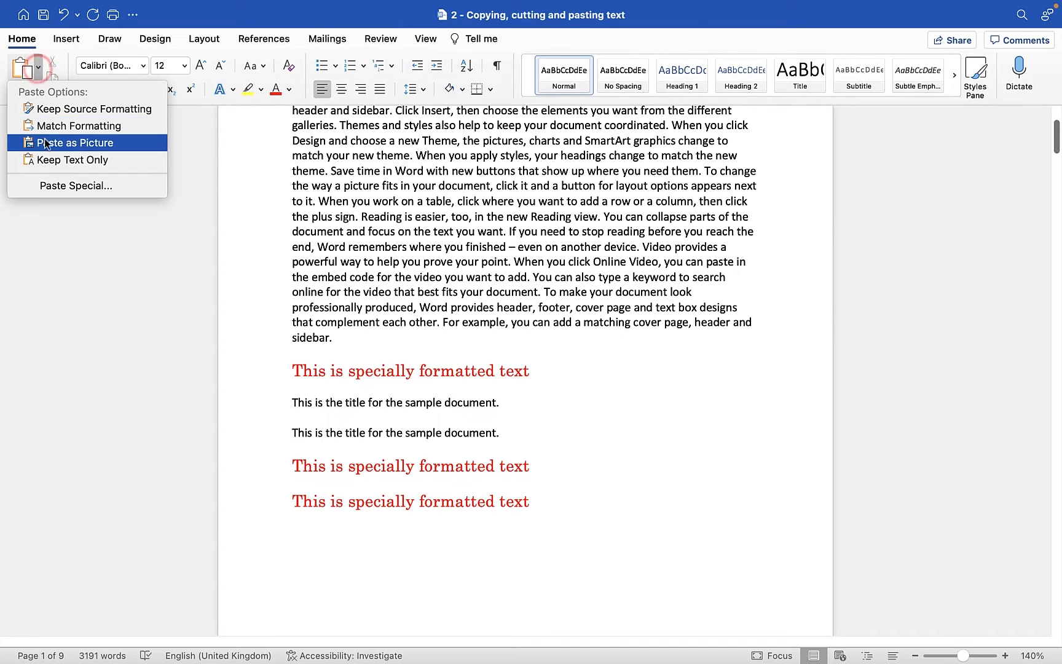
pyautogui.click(76, 161)
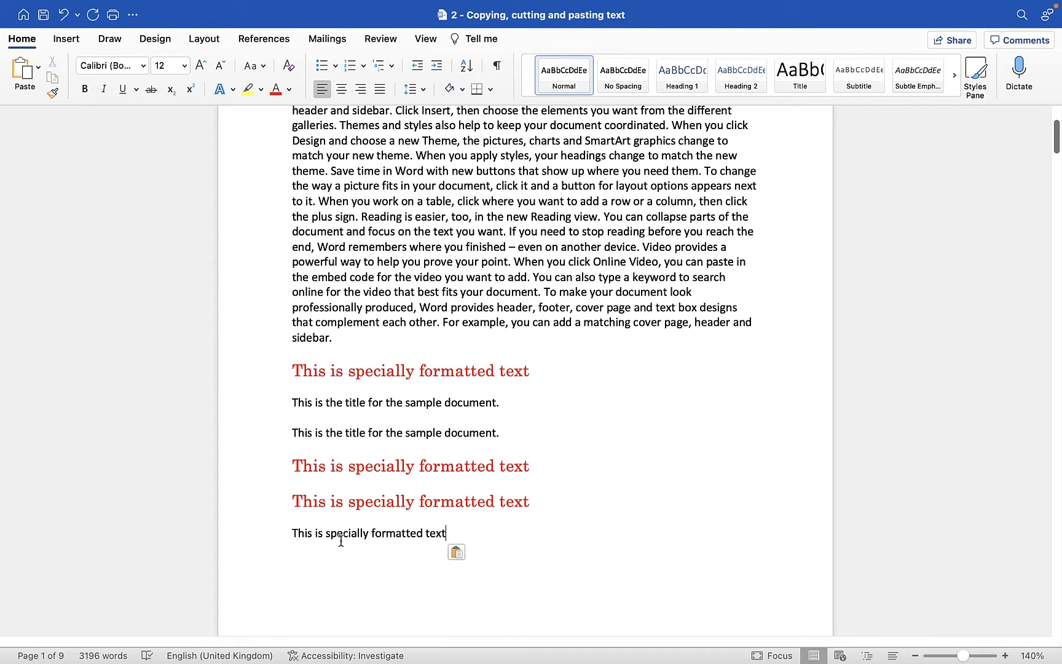
pyautogui.click(348, 534)
pyautogui.moveTo(348, 337); pyautogui.dragTo(332, 295)
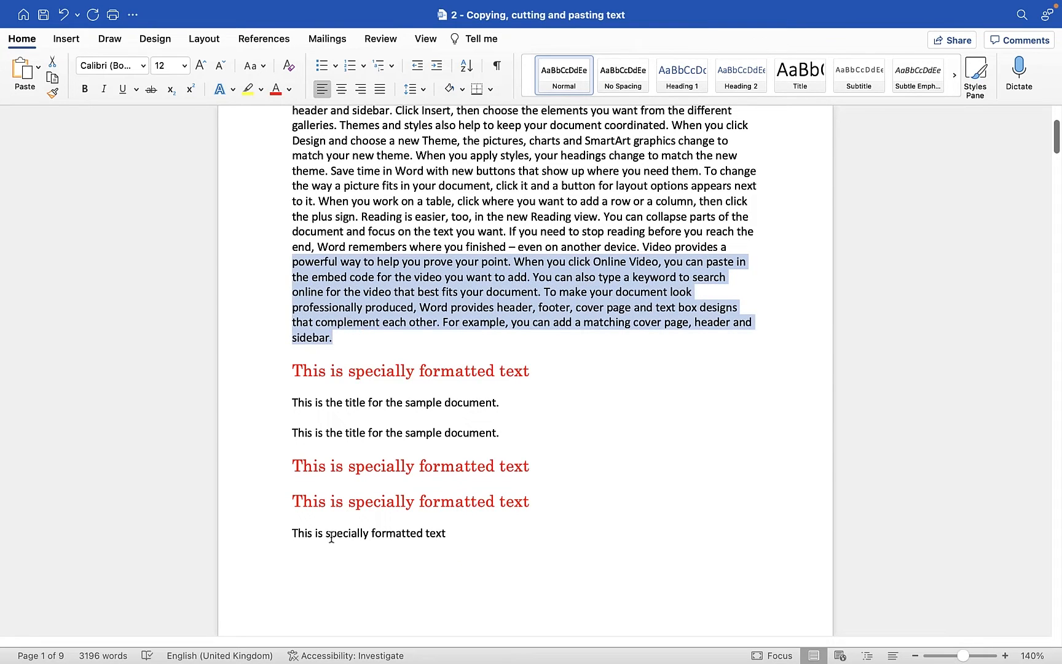
pyautogui.click(321, 552)
pyautogui.click(38, 66)
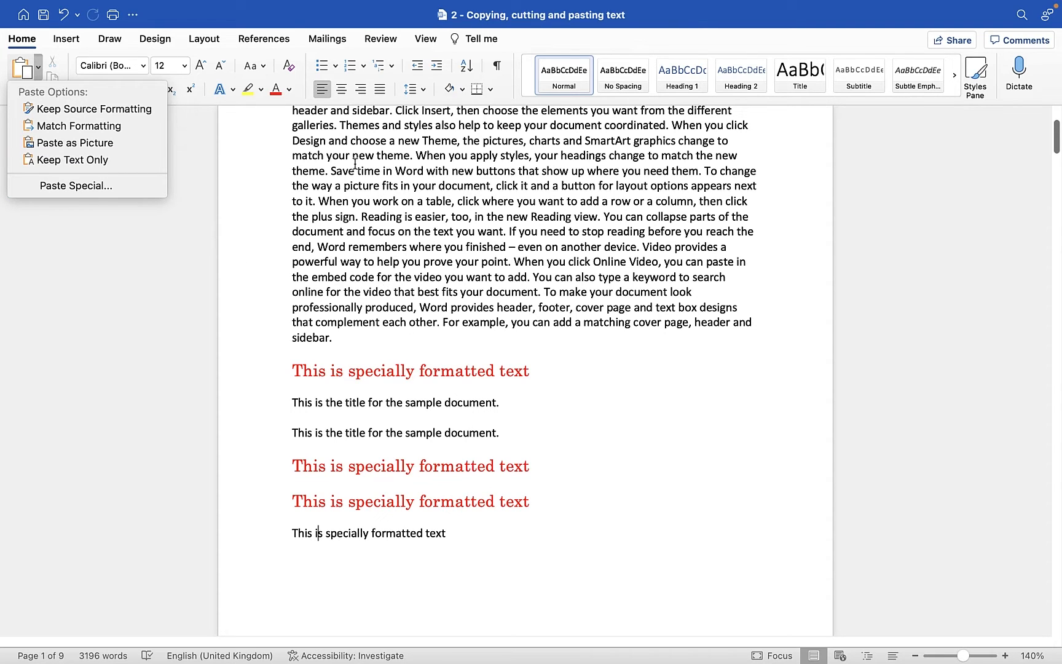
pyautogui.click(448, 248)
# - Paste "This is specially formatted text" as a picture on a new line below the plain-text copy
pyautogui.moveTo(547, 368); pyautogui.dragTo(307, 372)
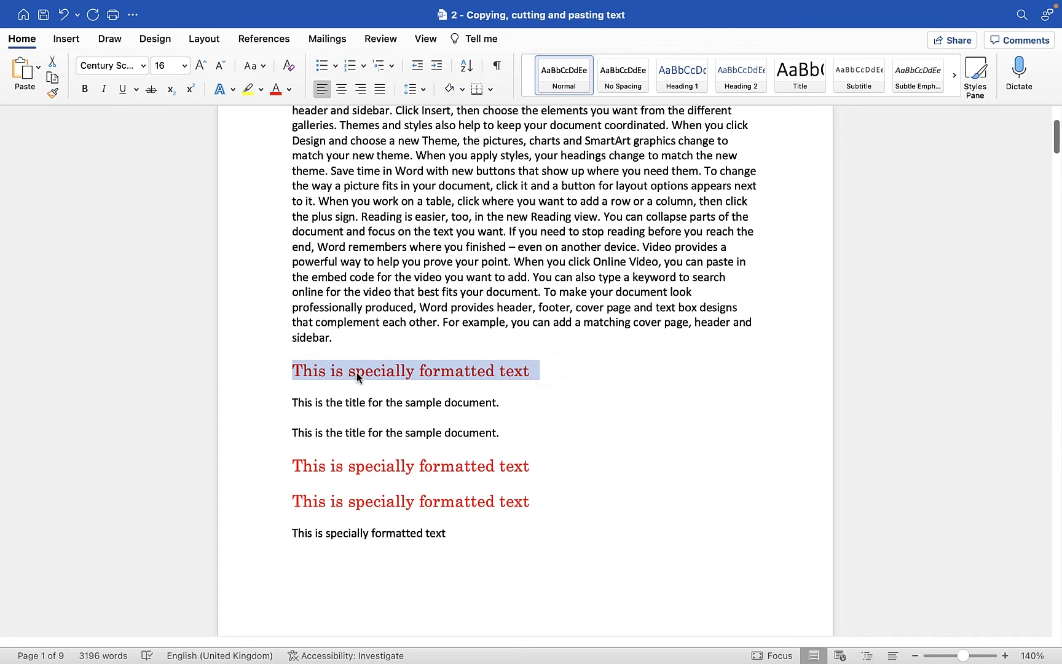
pyautogui.click(358, 548)
pyautogui.click(462, 546)
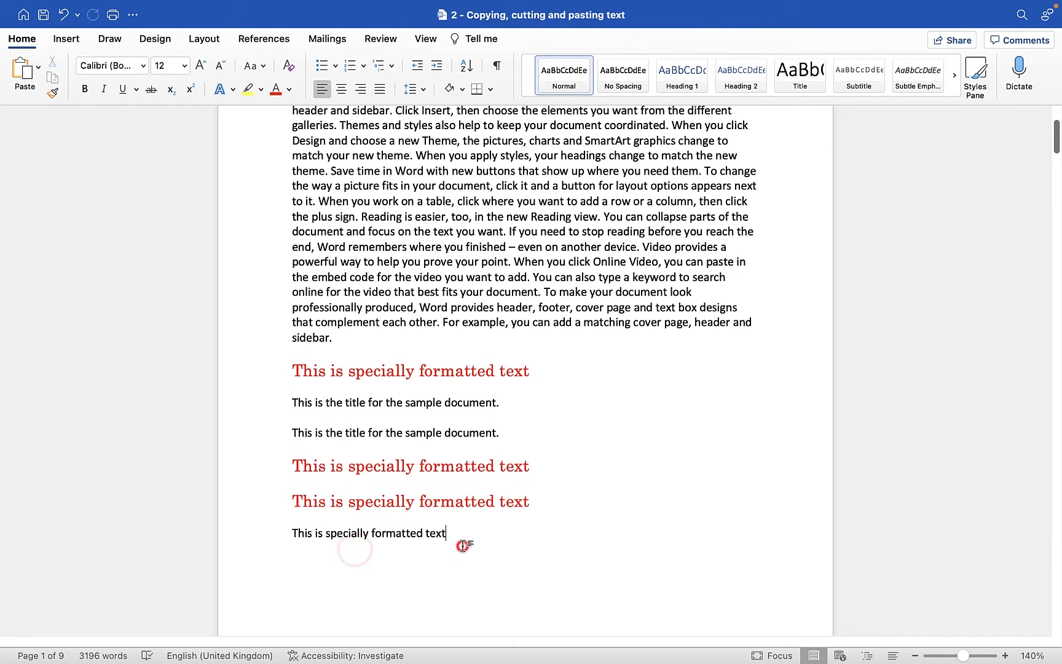
pyautogui.press('Return')
pyautogui.click(38, 68)
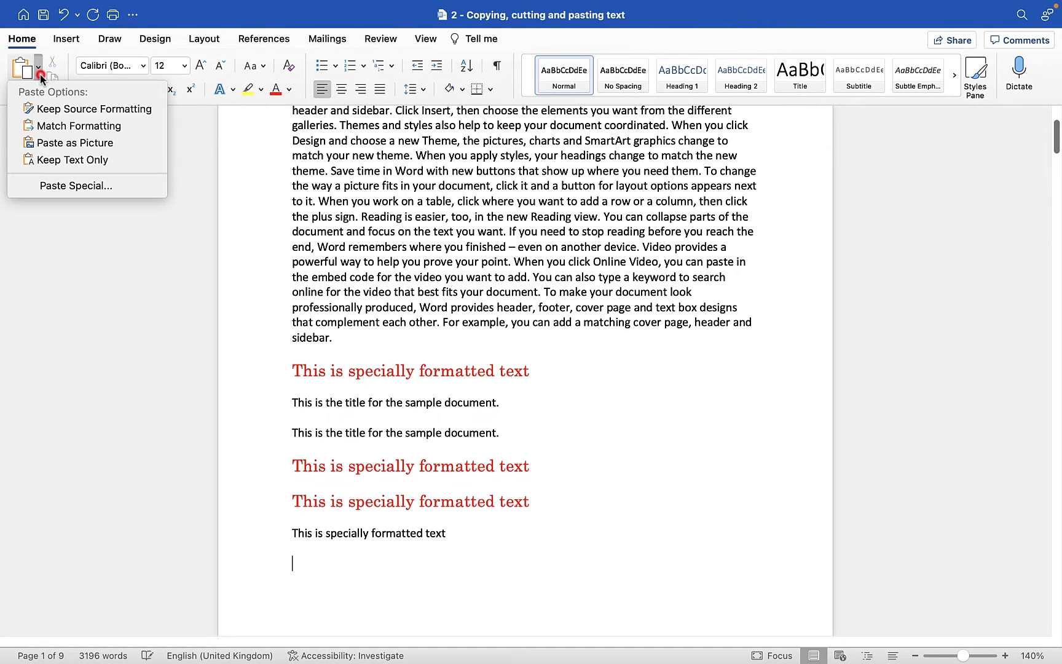
pyautogui.click(68, 145)
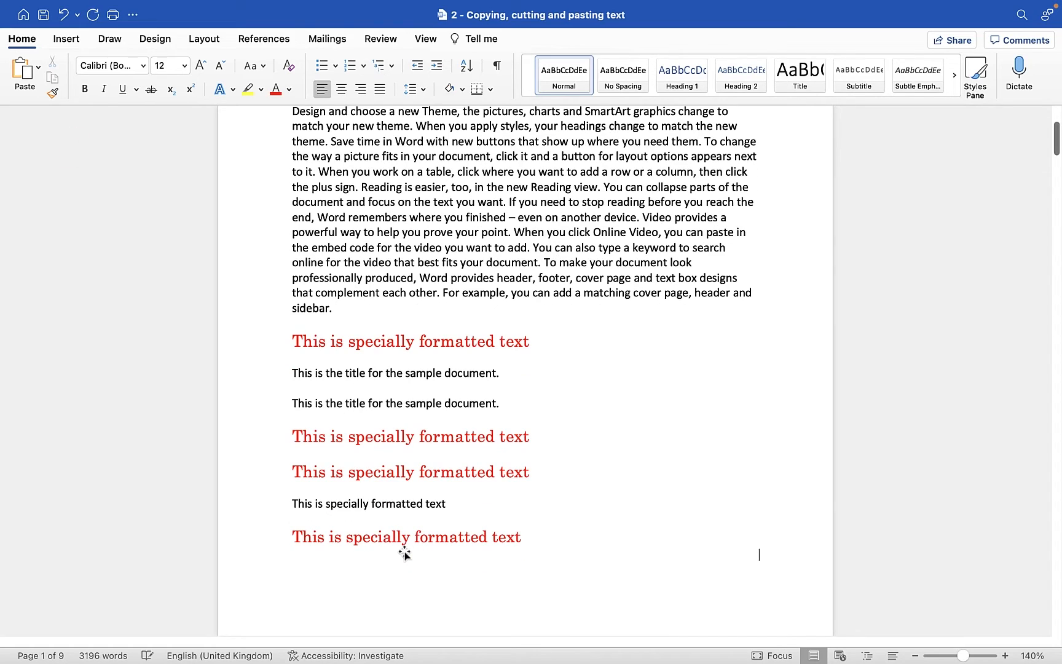
# - Scale down the pasted picture of the red text, and undo back to before it was pasted
pyautogui.click(378, 541)
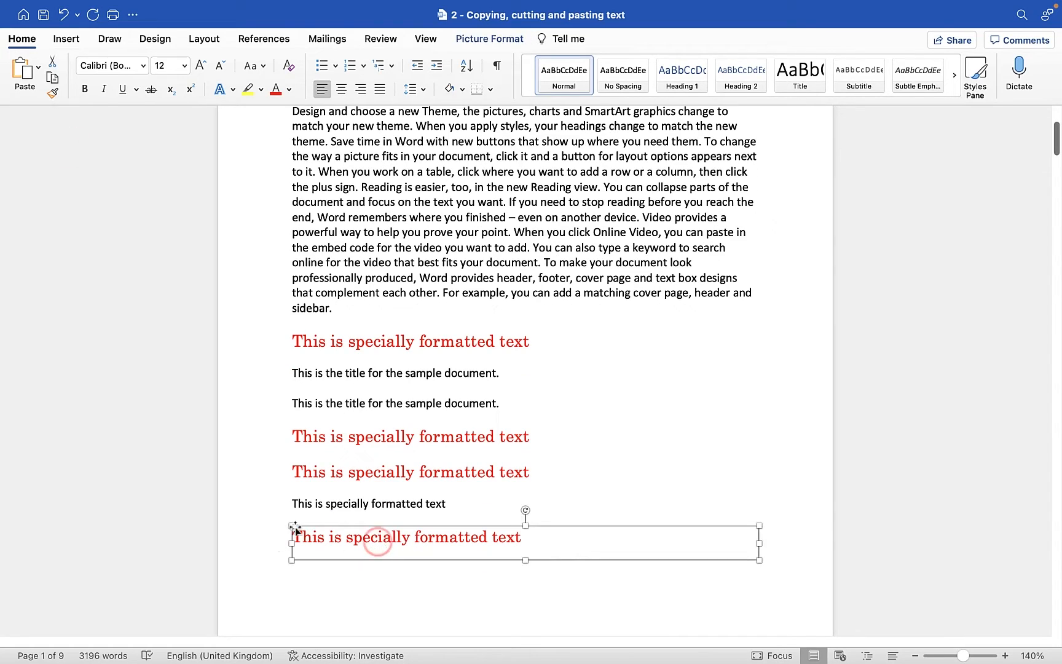
pyautogui.moveTo(760, 566); pyautogui.dragTo(471, 553)
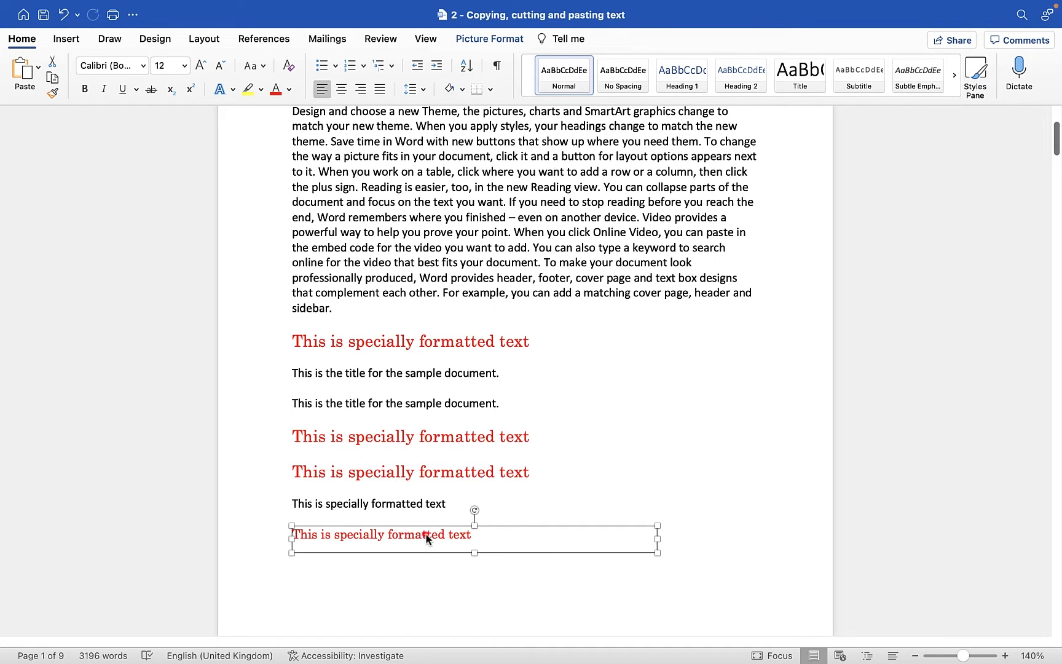
pyautogui.moveTo(426, 538); pyautogui.dragTo(427, 562)
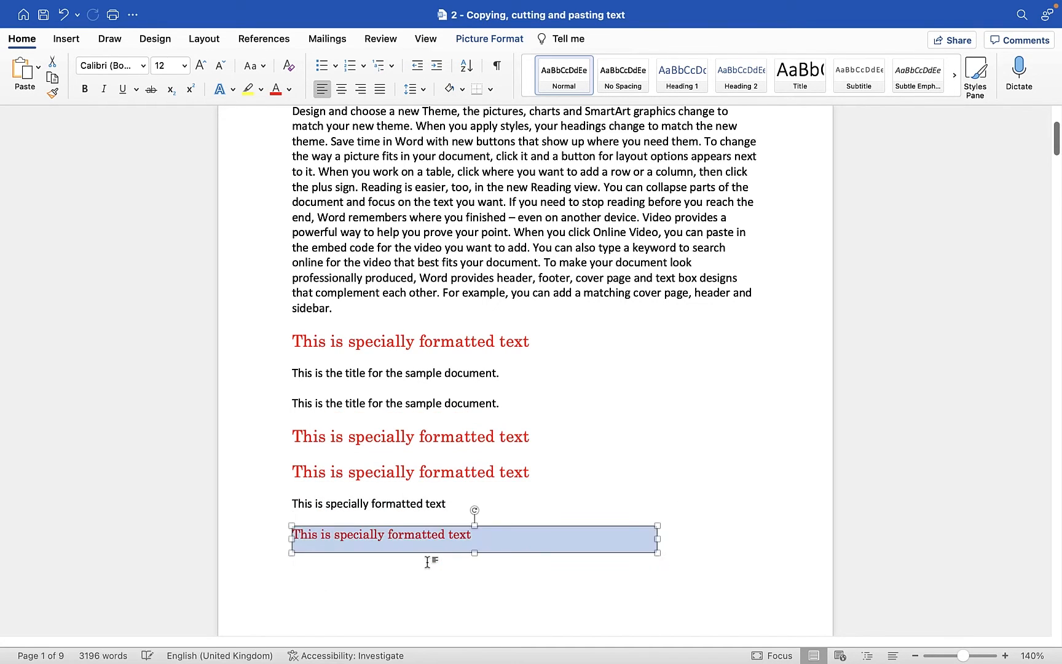
pyautogui.click(437, 532)
pyautogui.press('super+z')
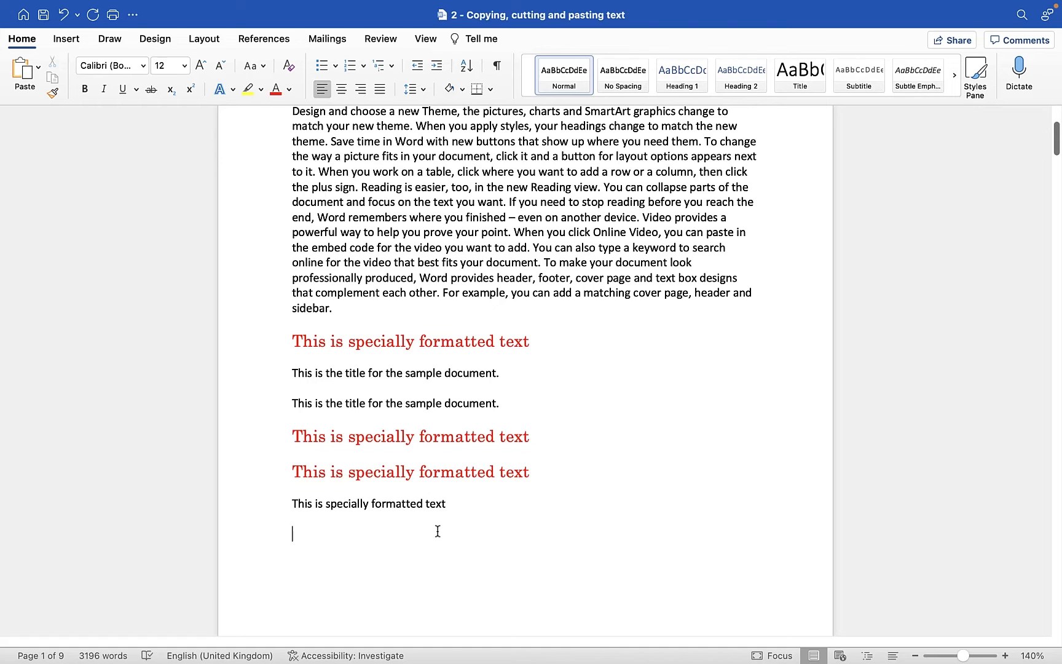
# - Move the first paragraph's passage from "If you need to stop reading" to its end to directly above "Heavily condensed text" on page 4
pyautogui.scroll(5, 412, 277)
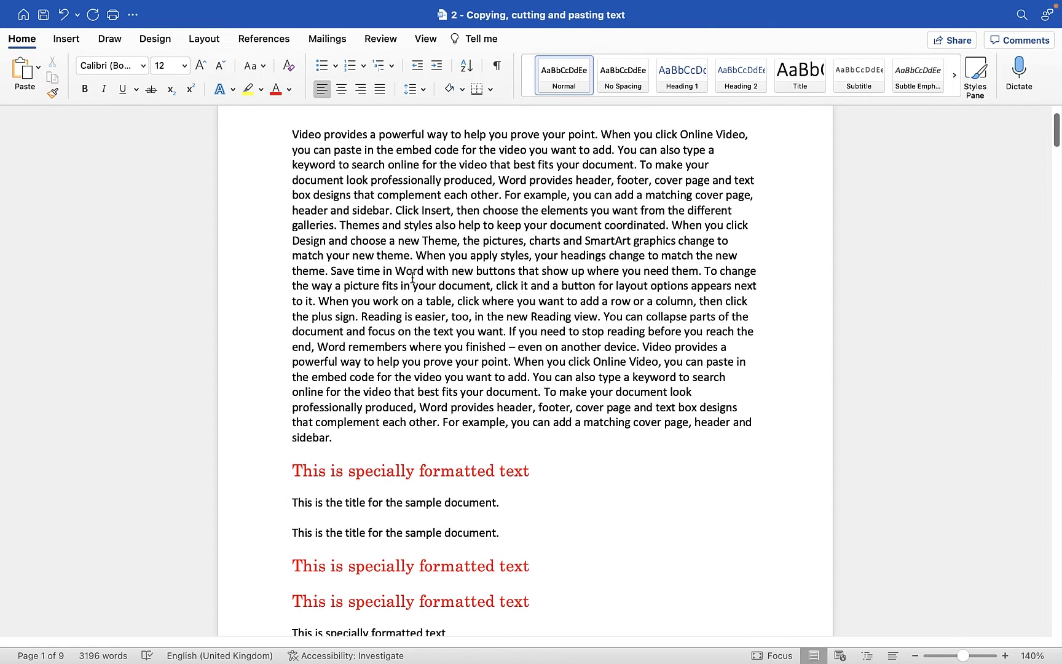
pyautogui.moveTo(515, 437); pyautogui.dragTo(510, 338)
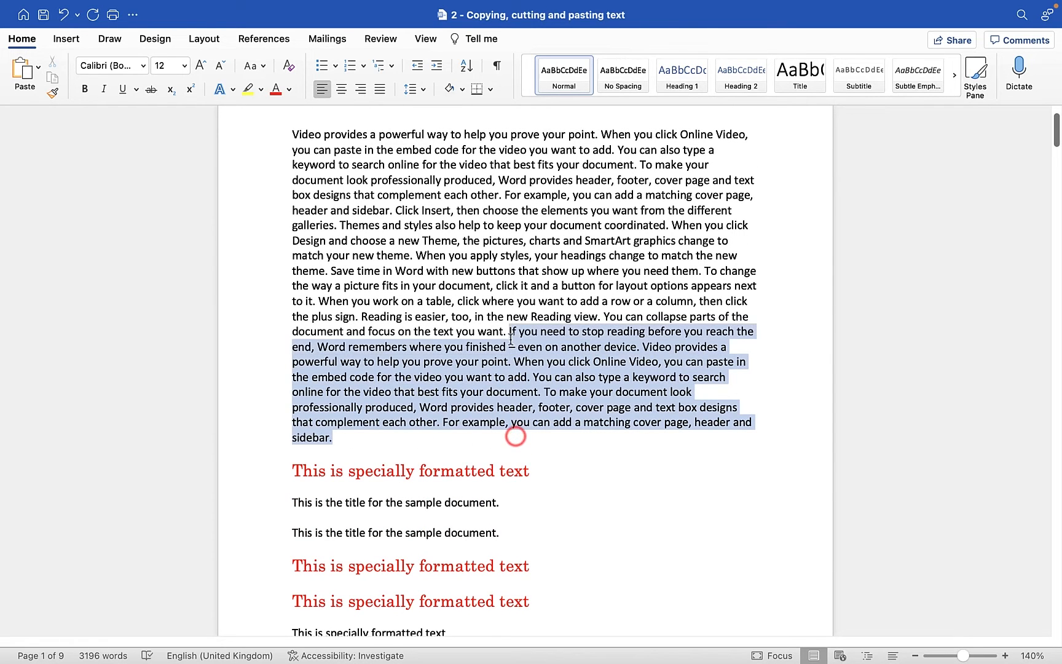
pyautogui.scroll(2, 511, 344)
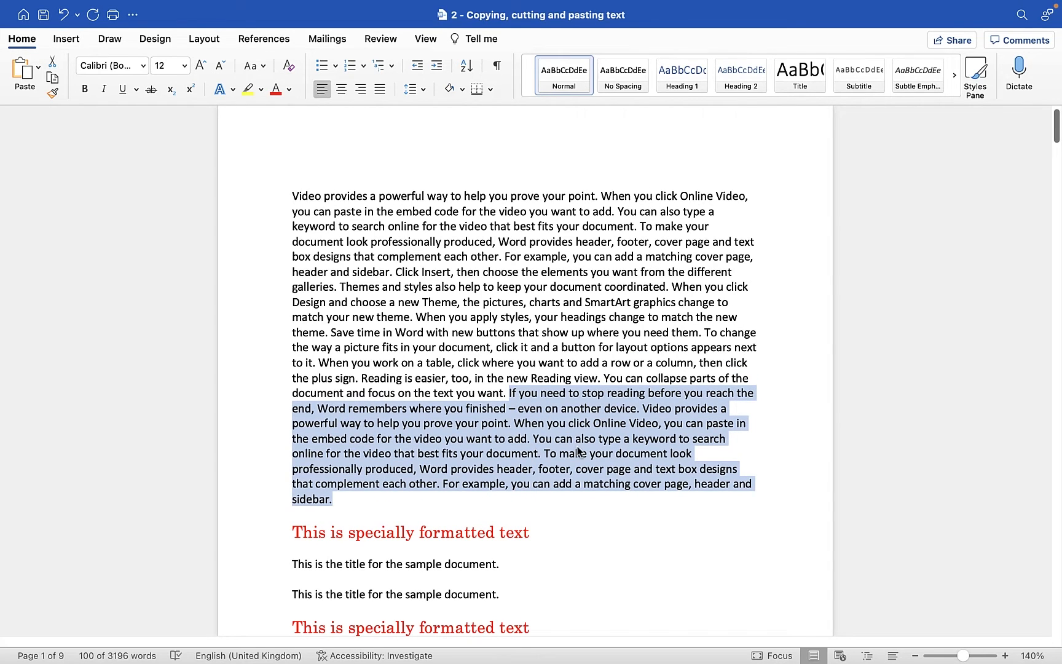
pyautogui.scroll(2, 576, 452)
pyautogui.moveTo(582, 476); pyautogui.dragTo(581, 316)
pyautogui.scroll(-10, 519, 439)
pyautogui.scroll(-10, 520, 440)
pyautogui.scroll(-3, 483, 410)
pyautogui.scroll(1, 593, 289)
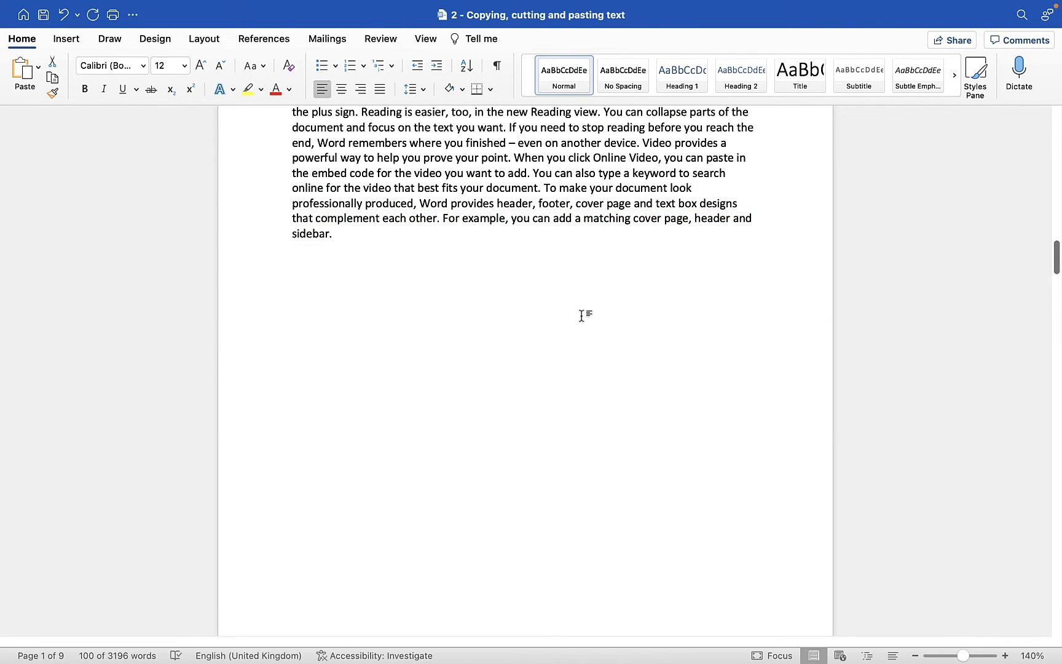
pyautogui.scroll(-1, 465, 358)
pyautogui.scroll(-3, 466, 358)
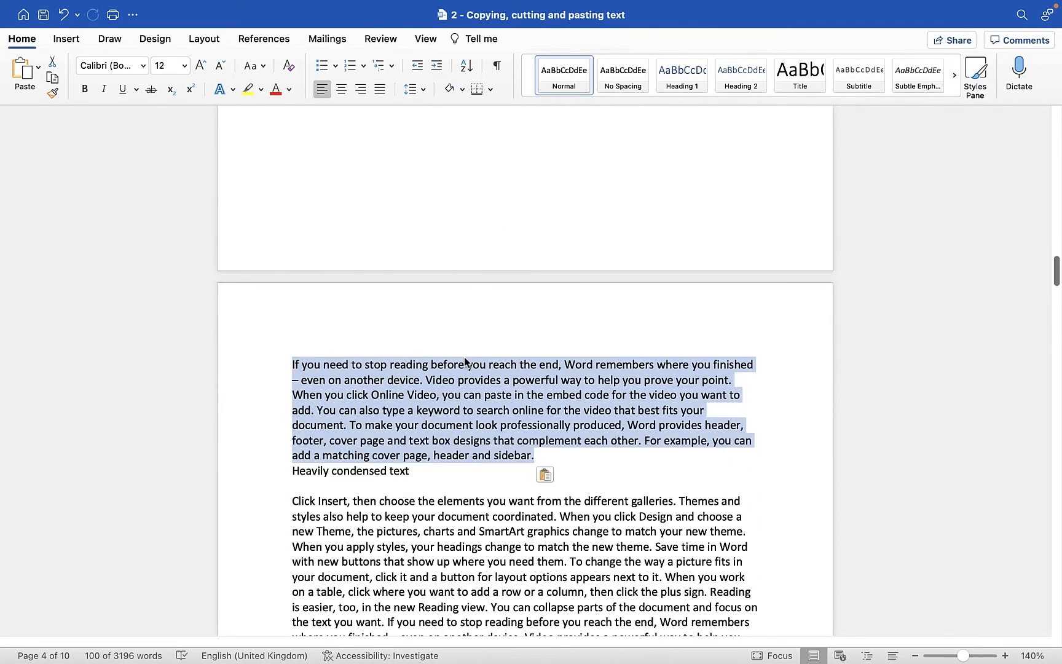
# - Show the document's formatting marks at the end of the text on page 3
pyautogui.scroll(12, 464, 356)
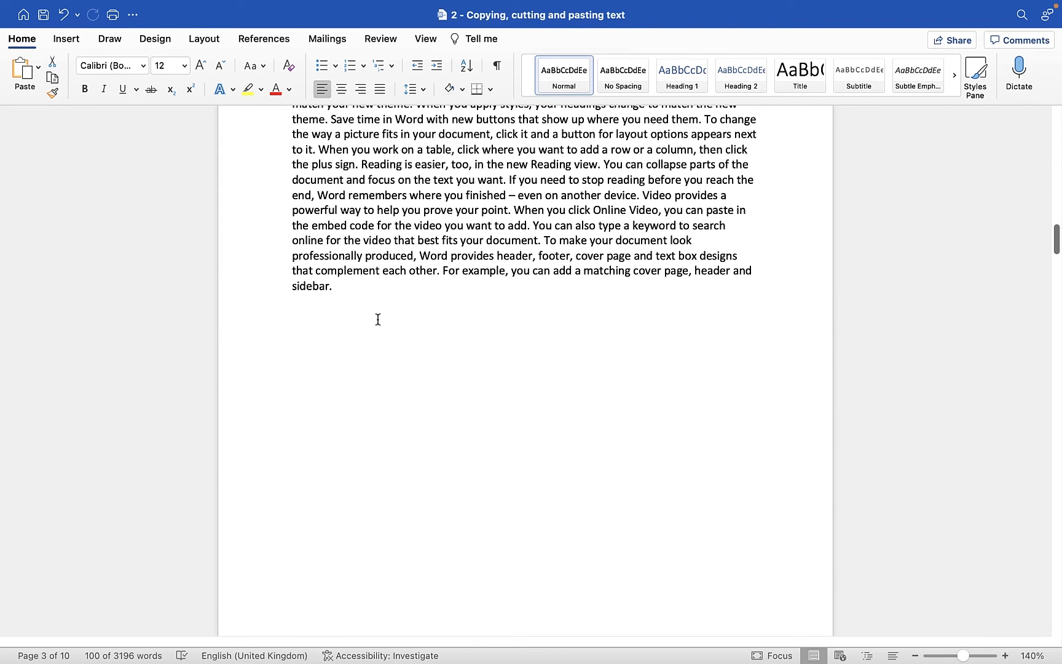
pyautogui.click(497, 68)
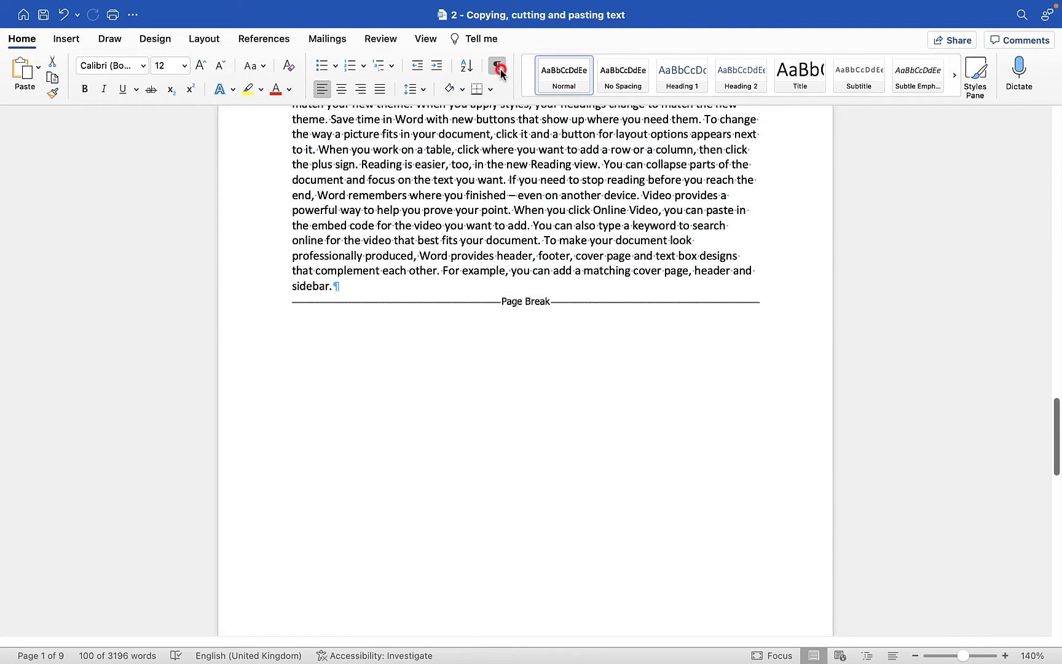
# - Add four blank lines after the last paragraph on page 3, above the page break
pyautogui.click(431, 287)
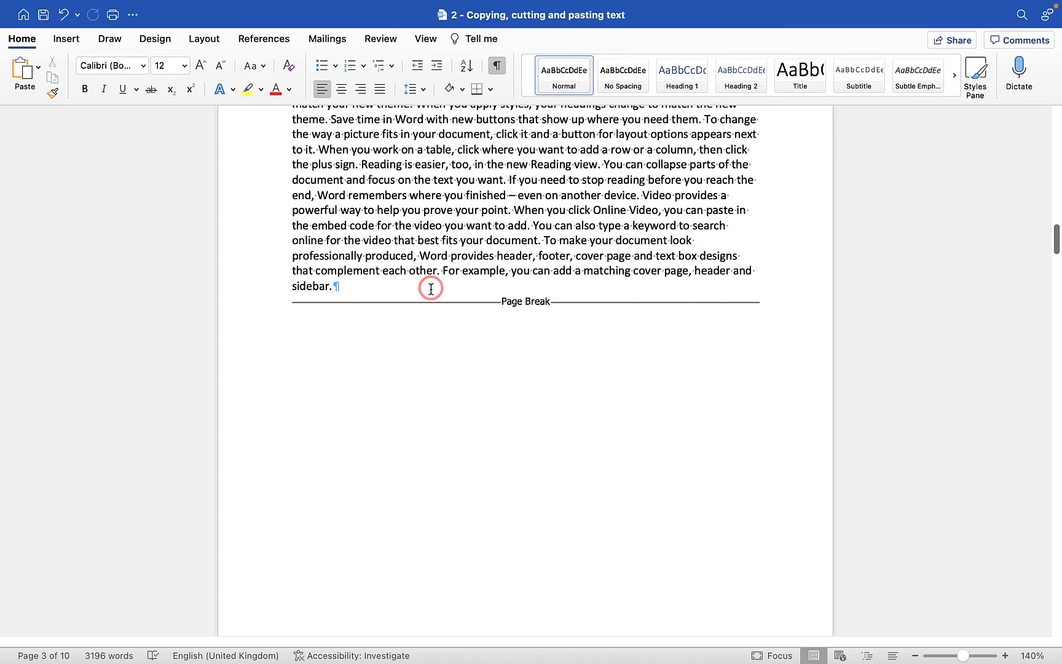
pyautogui.press('Return')
pyautogui.press('Return')
pyautogui.press('Return')
pyautogui.press('Return')
# - Move the page 4 passage beginning "If you need to stop reading" back to the blank lines at the end of page 3
pyautogui.scroll(-10, 431, 337)
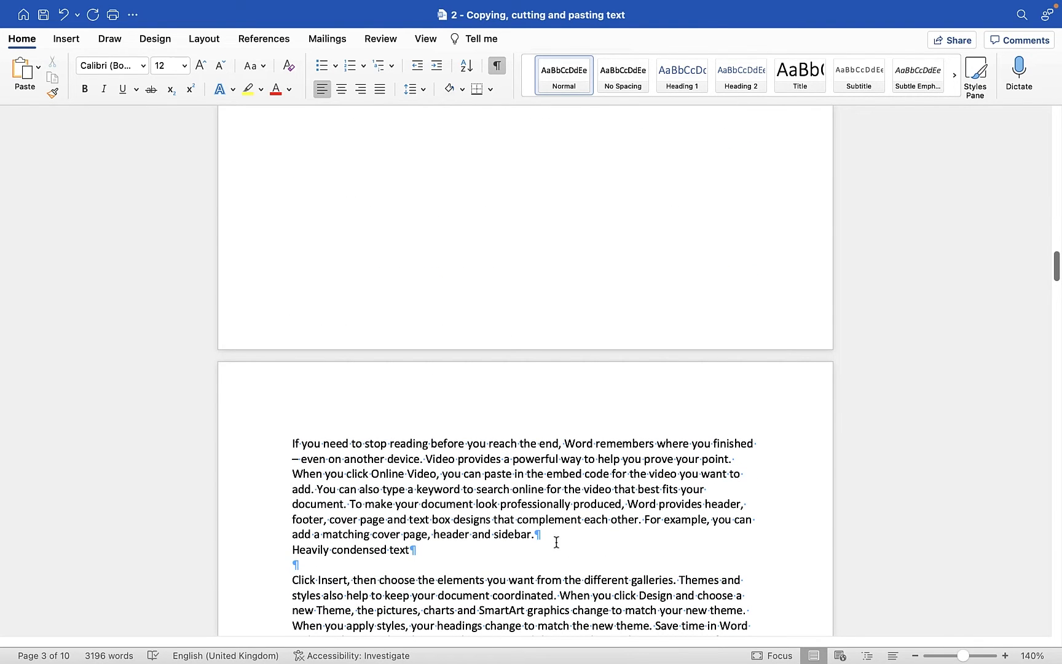
pyautogui.moveTo(555, 536); pyautogui.dragTo(292, 444)
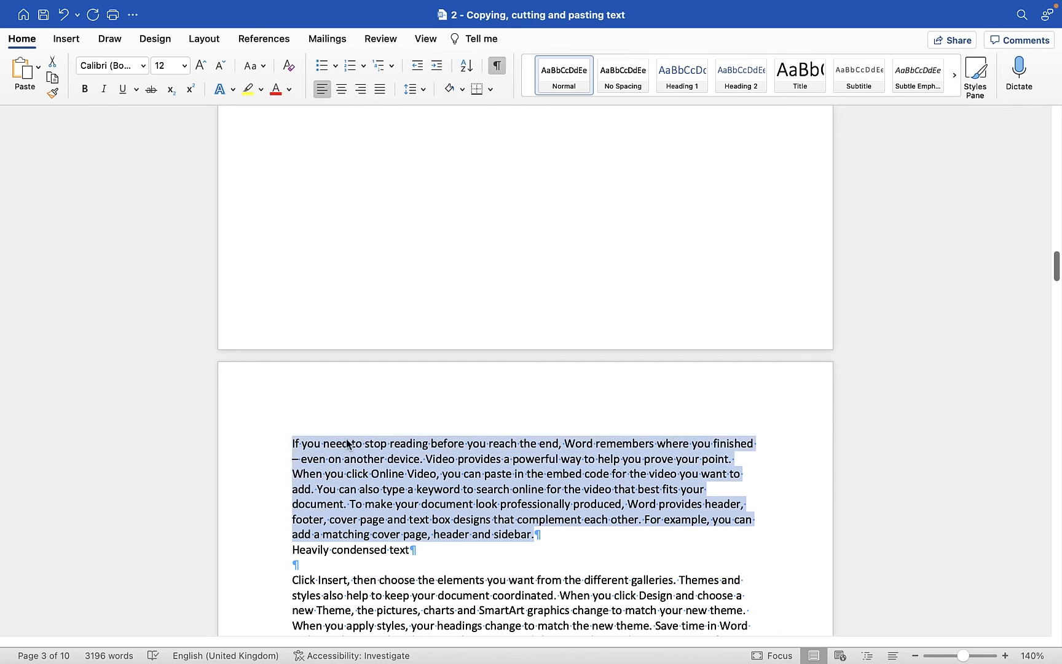
pyautogui.scroll(3, 429, 517)
pyautogui.moveTo(455, 591); pyautogui.dragTo(349, 296)
pyautogui.scroll(5, 437, 353)
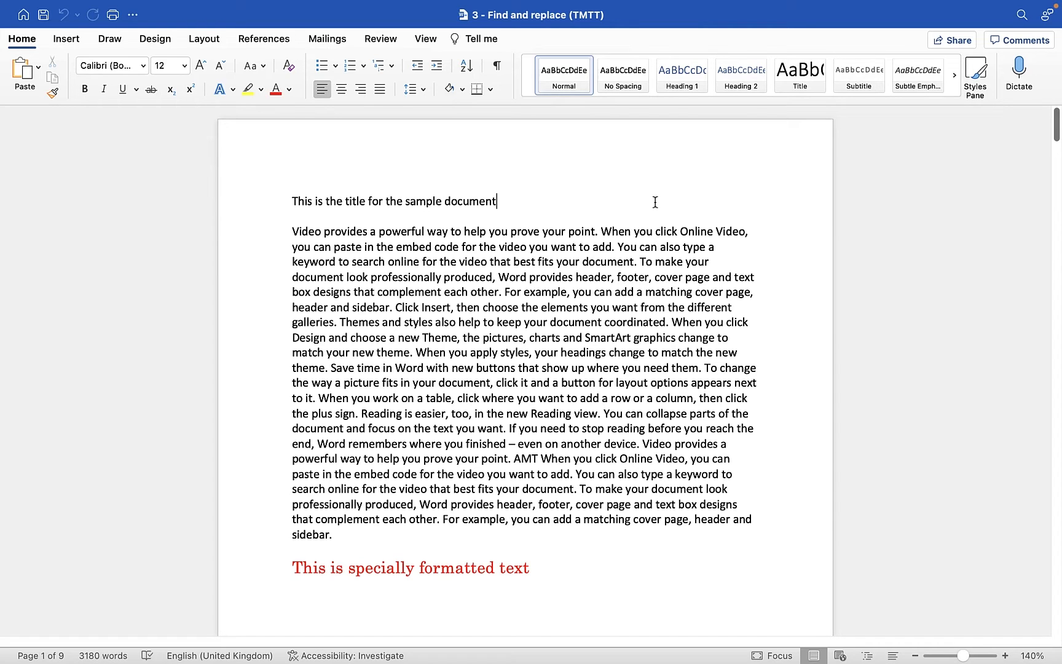
pyautogui.hotkey('ctrl', 'h')
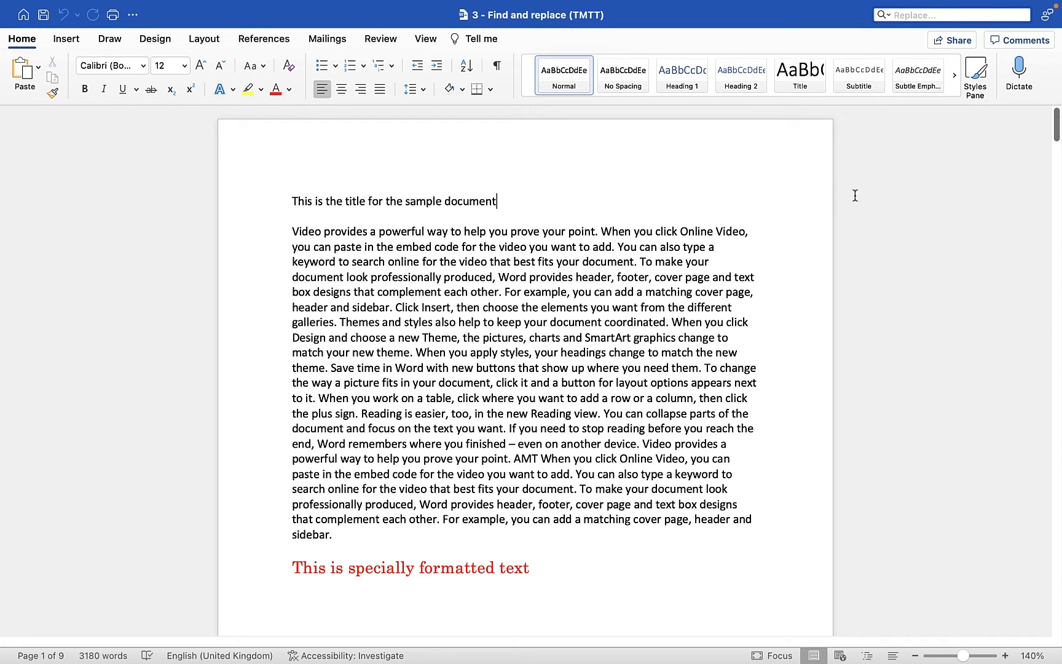
pyautogui.click(917, 15)
pyautogui.click(923, 140)
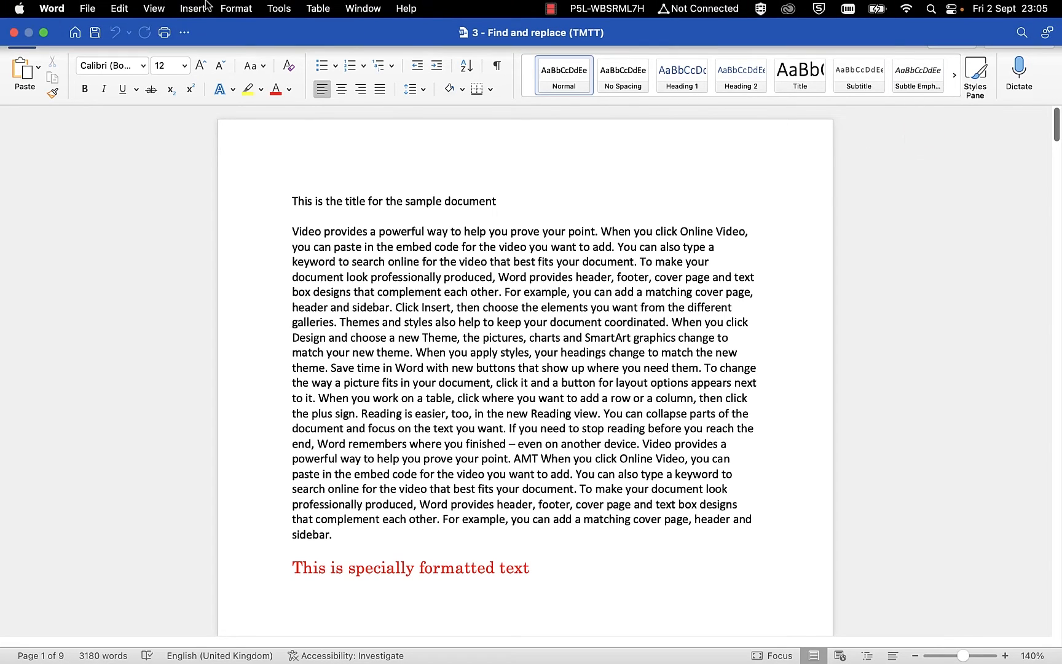
pyautogui.click(121, 8)
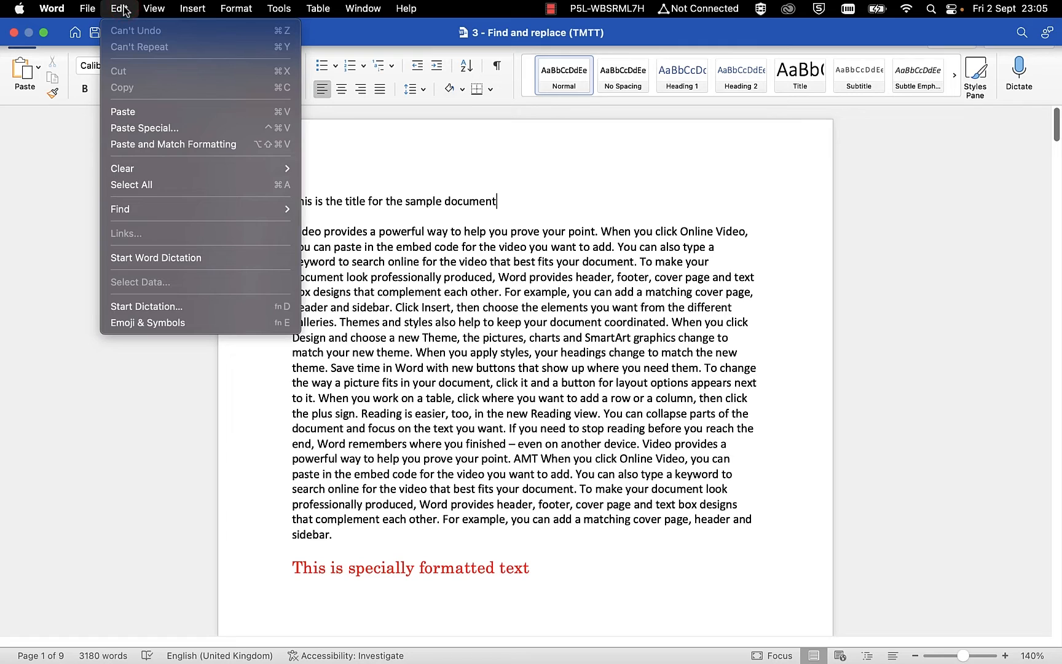
pyautogui.moveTo(138, 210)
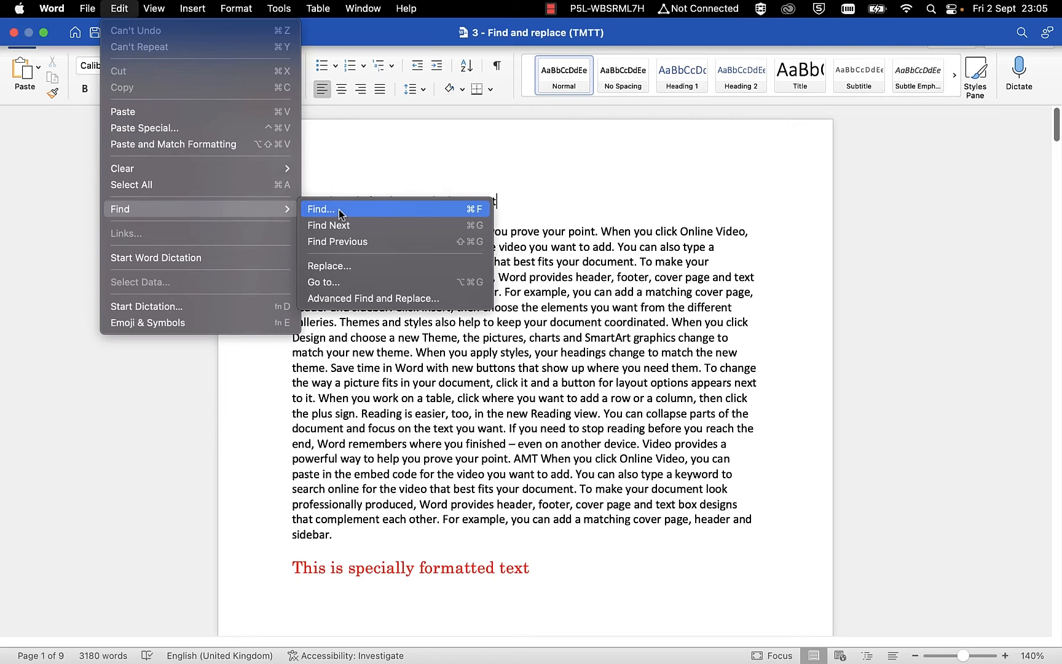
pyautogui.click(611, 252)
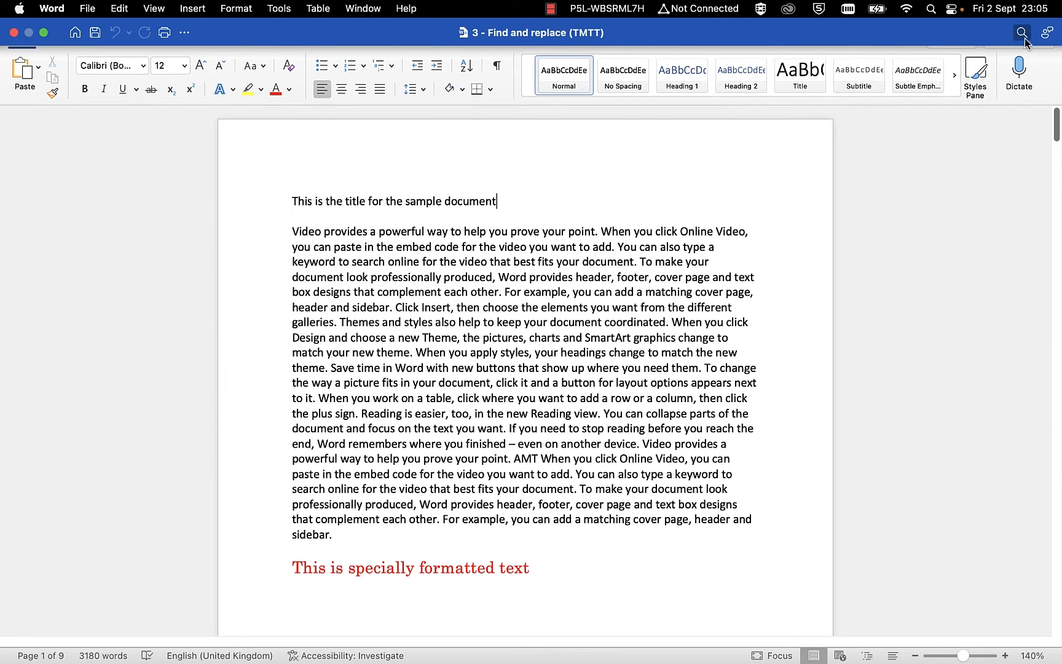
# - Search the document for "you" and step forward through the highlighted matches
pyautogui.click(1022, 34)
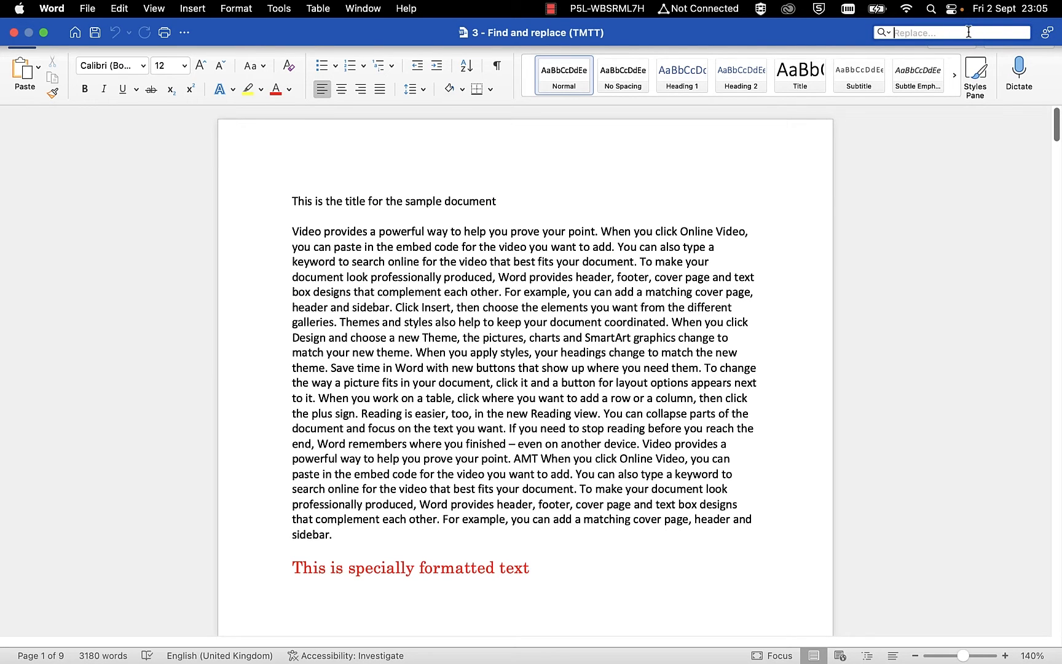
pyautogui.write('you')
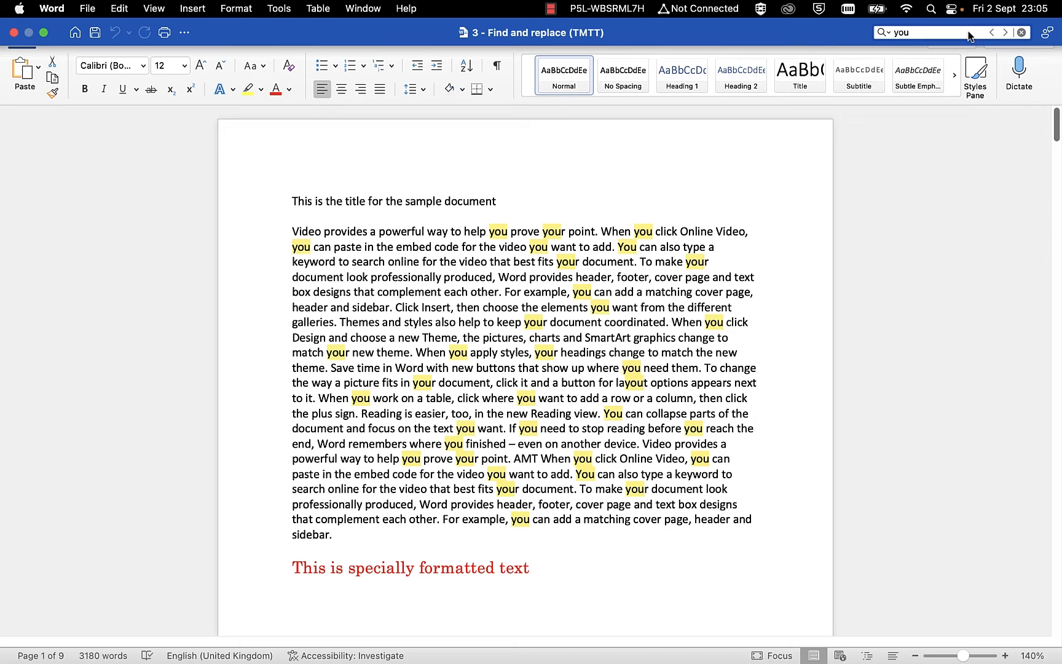
pyautogui.click(1006, 33)
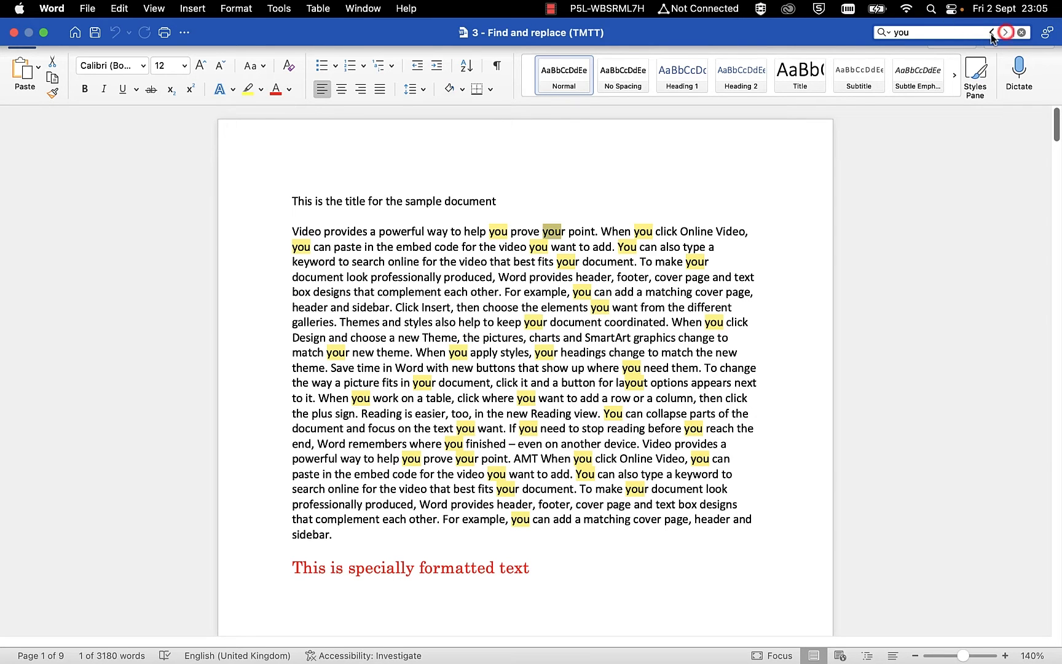
pyautogui.click(991, 32)
pyautogui.click(1006, 32)
pyautogui.click(1006, 32)
pyautogui.click(1006, 32)
pyautogui.click(1006, 32)
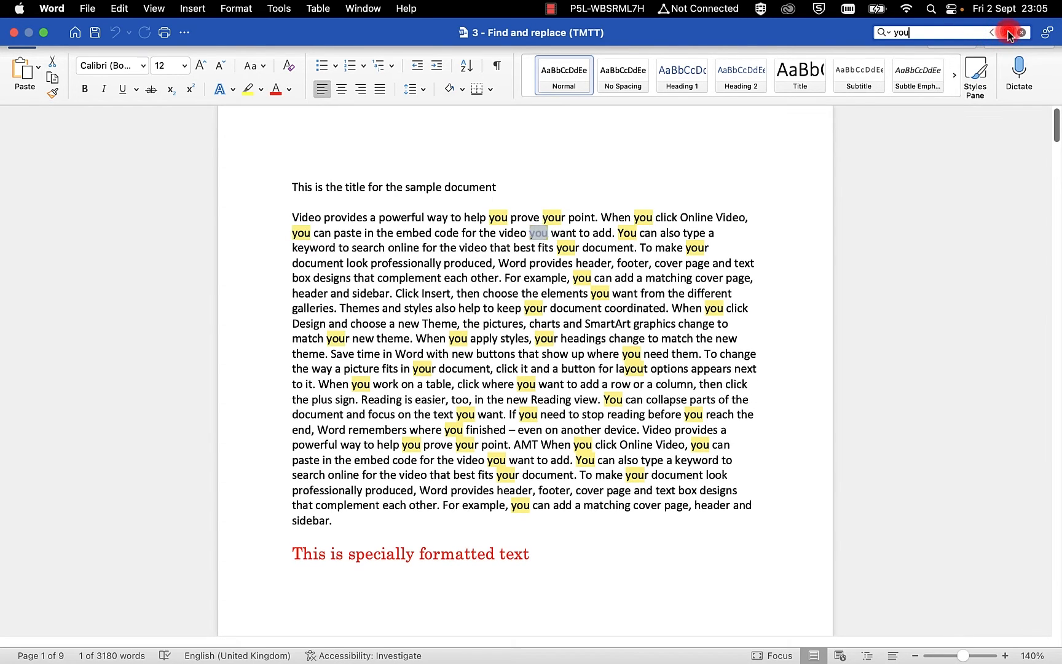
pyautogui.click(1007, 32)
pyautogui.click(1006, 32)
pyautogui.click(1006, 32)
pyautogui.click(1006, 32)
pyautogui.click(1006, 32)
pyautogui.click(1006, 32)
pyautogui.click(1006, 32)
pyautogui.click(1006, 32)
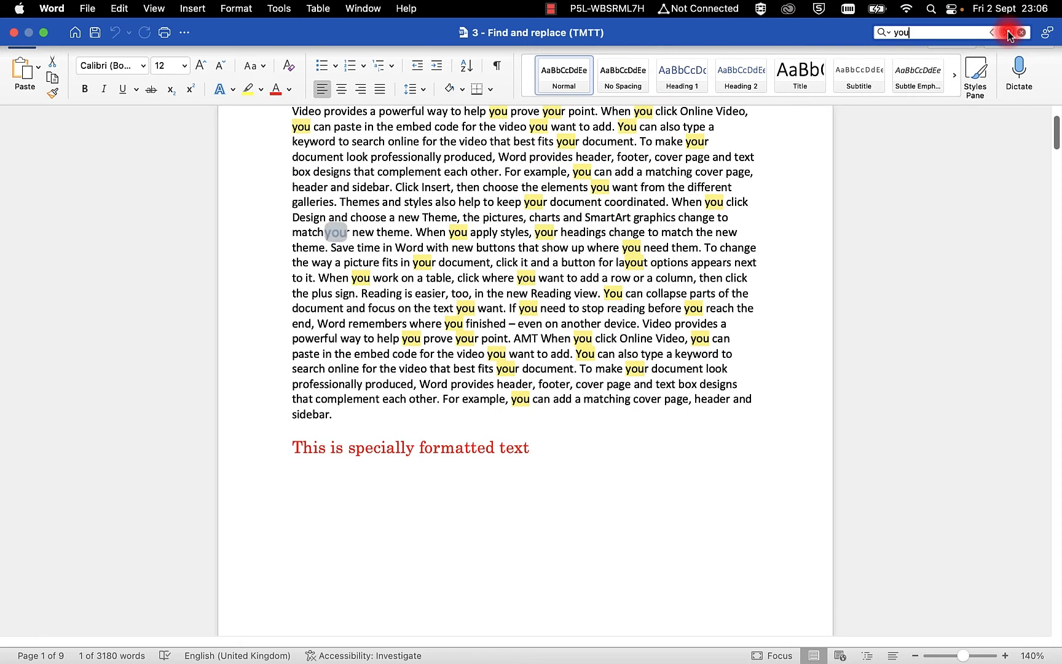
pyautogui.click(1006, 32)
pyautogui.click(1007, 32)
pyautogui.click(1006, 32)
pyautogui.click(1007, 32)
pyautogui.click(1006, 32)
pyautogui.click(1007, 32)
pyautogui.click(1006, 32)
# - Step back through the preceding matches of "you" in the first paragraph
pyautogui.click(991, 32)
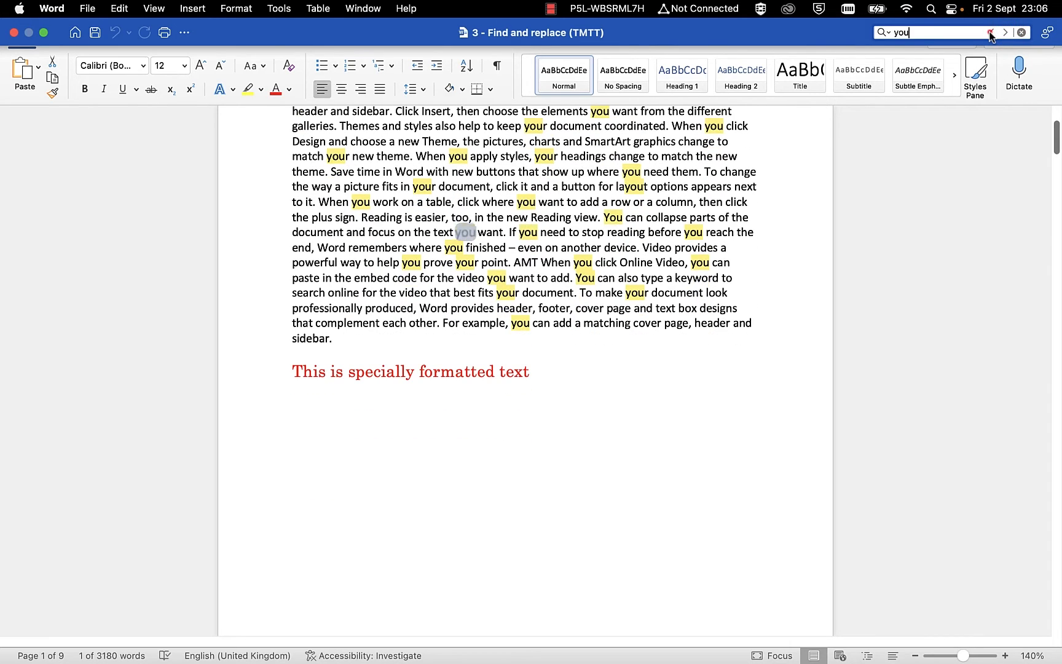
pyautogui.click(991, 32)
pyautogui.click(990, 32)
pyautogui.click(991, 32)
pyautogui.click(991, 32)
pyautogui.click(991, 31)
pyautogui.click(991, 32)
pyautogui.click(991, 32)
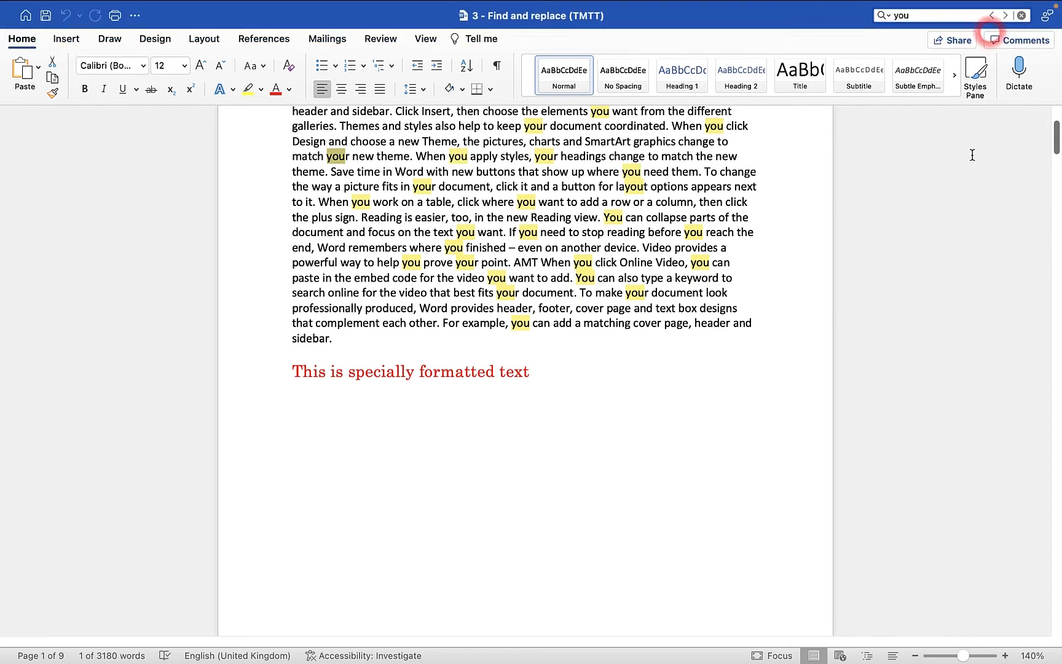
# - List the matches for "you" in the sidebar and go to the following match
pyautogui.click(885, 16)
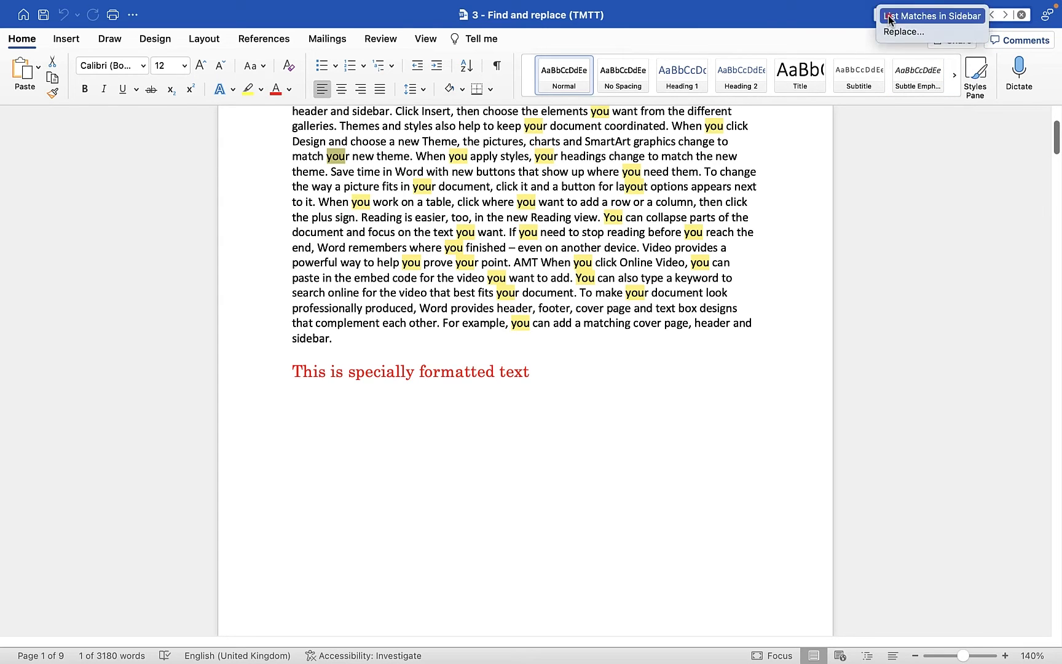
pyautogui.click(930, 23)
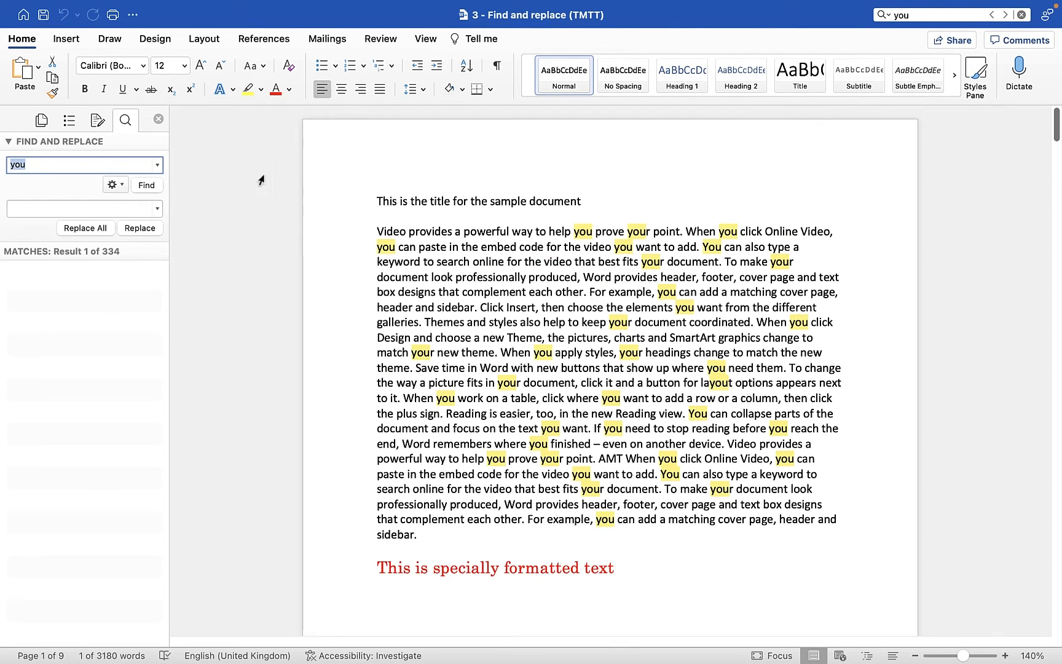
pyautogui.click(148, 187)
# - Turn off Ignore Case and search for "You" with a capital Y
pyautogui.click(119, 186)
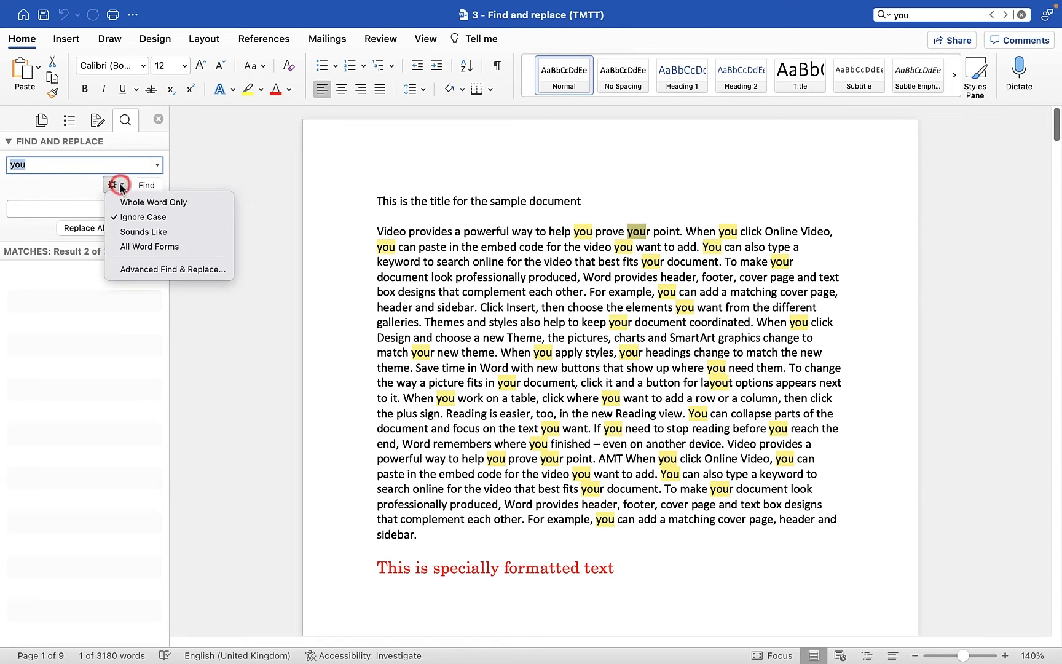
pyautogui.click(140, 217)
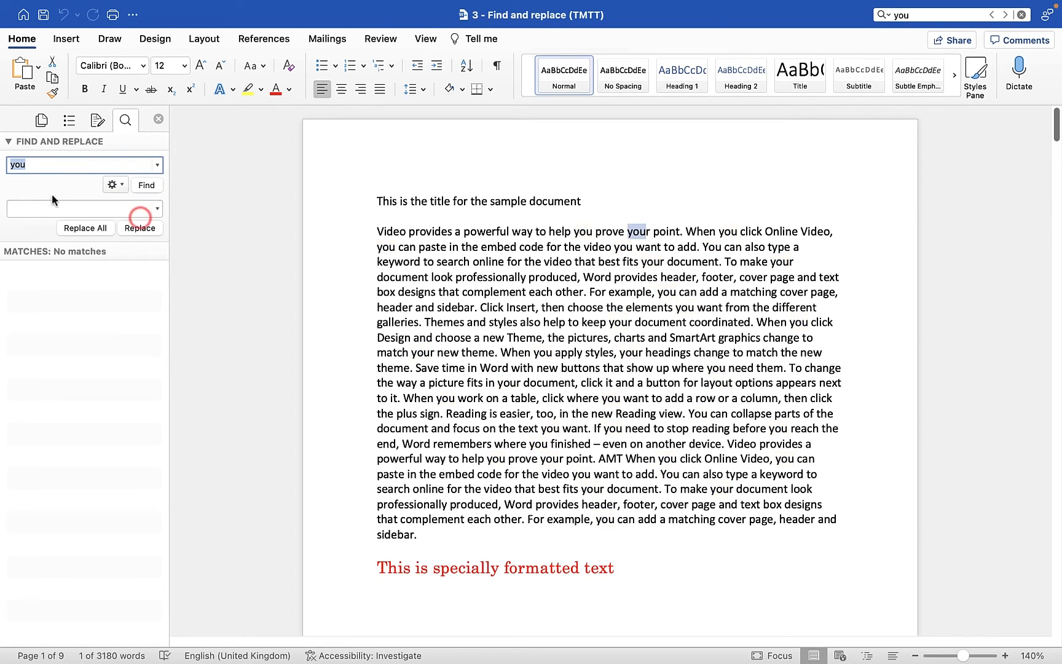
pyautogui.click(15, 168)
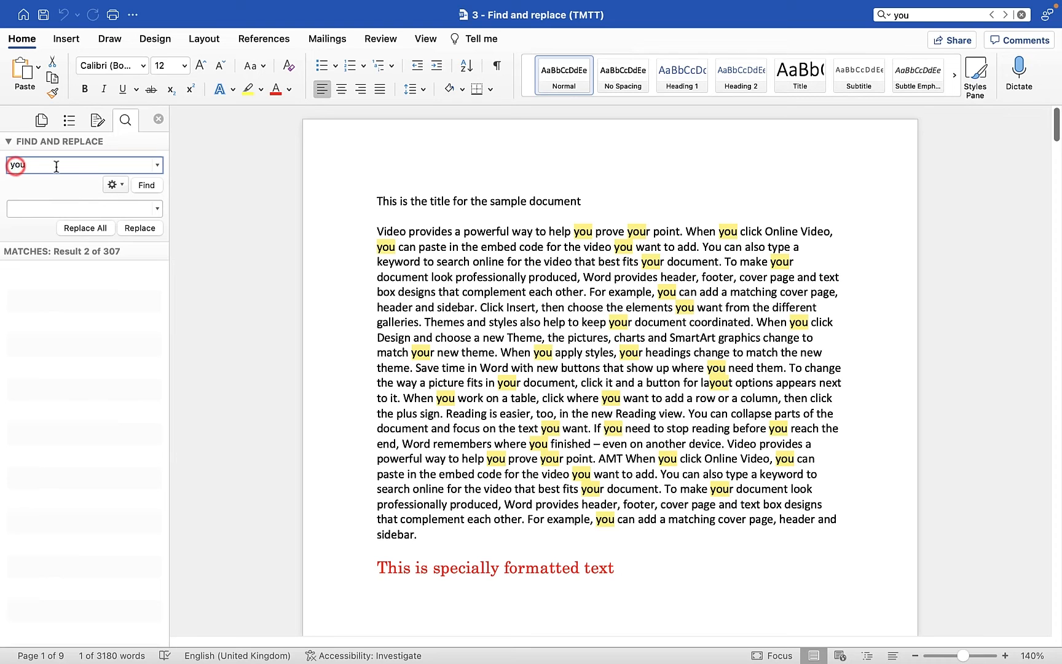
pyautogui.press('BackSpace')
pyautogui.write('Y')
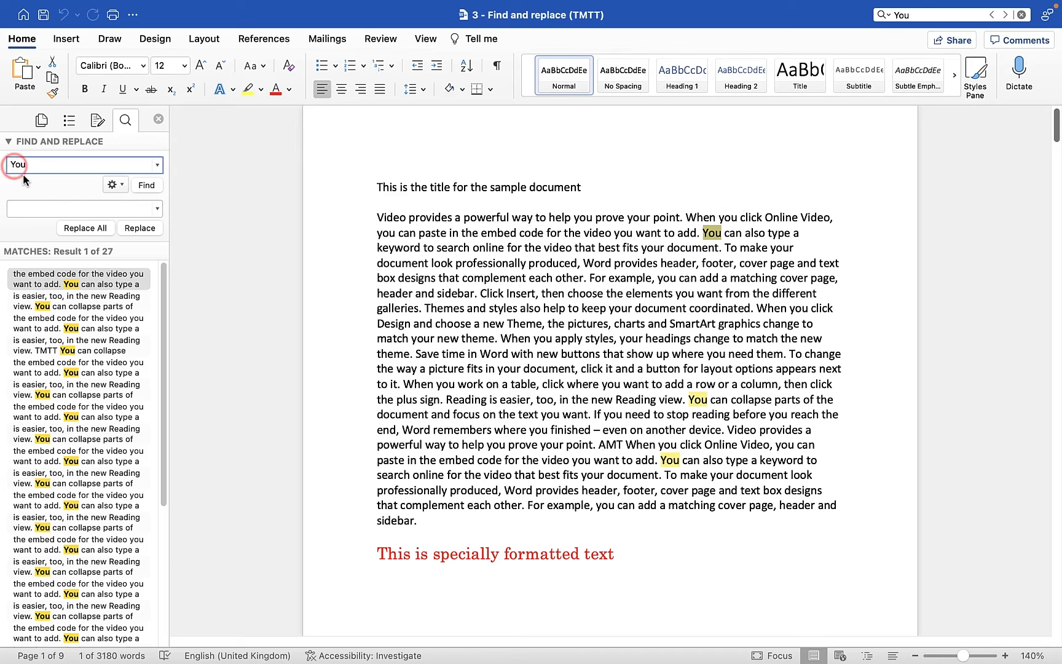
# - Compare the case-sensitive searches by changing the search term to "you" and back to "You", and check the search options
pyautogui.press('BackSpace')
pyautogui.write('y')
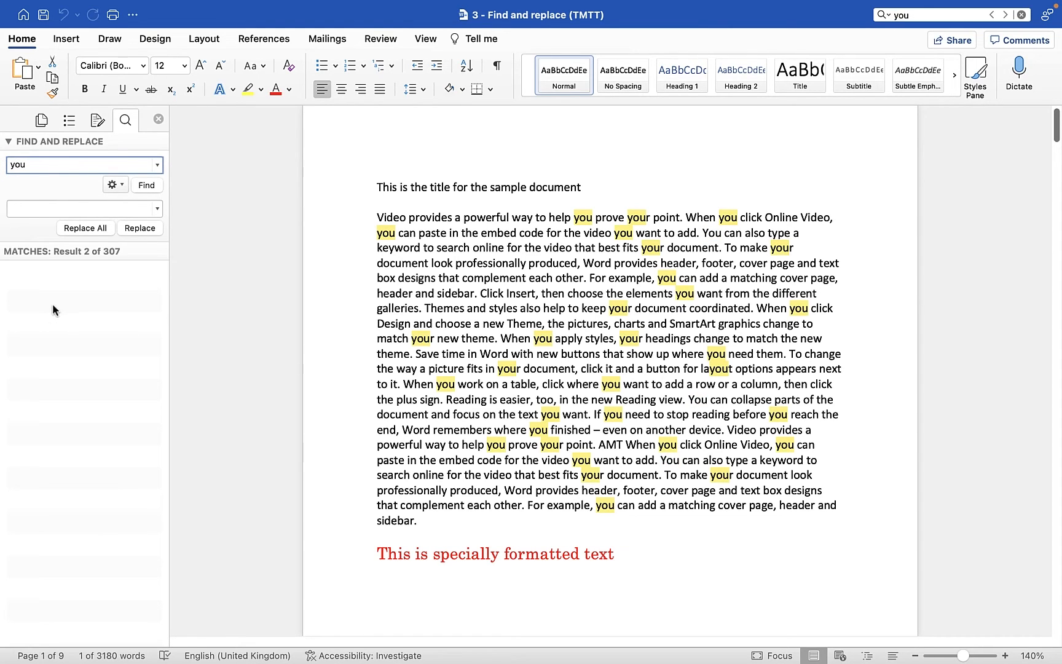
pyautogui.click(14, 164)
pyautogui.press('BackSpace')
pyautogui.write('Y')
pyautogui.click(112, 185)
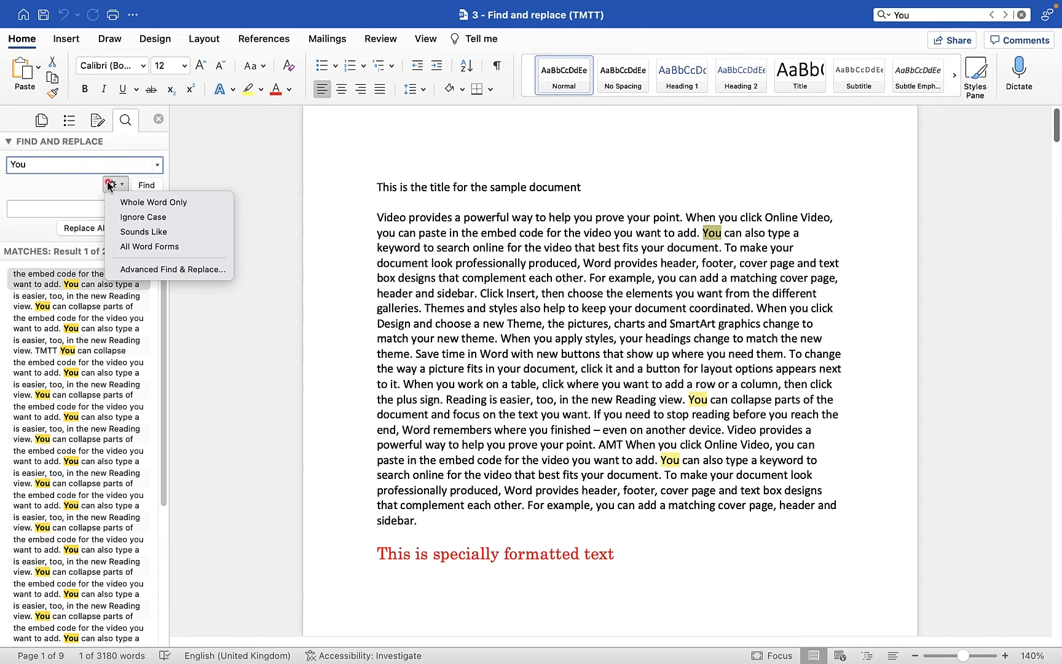
pyautogui.click(80, 207)
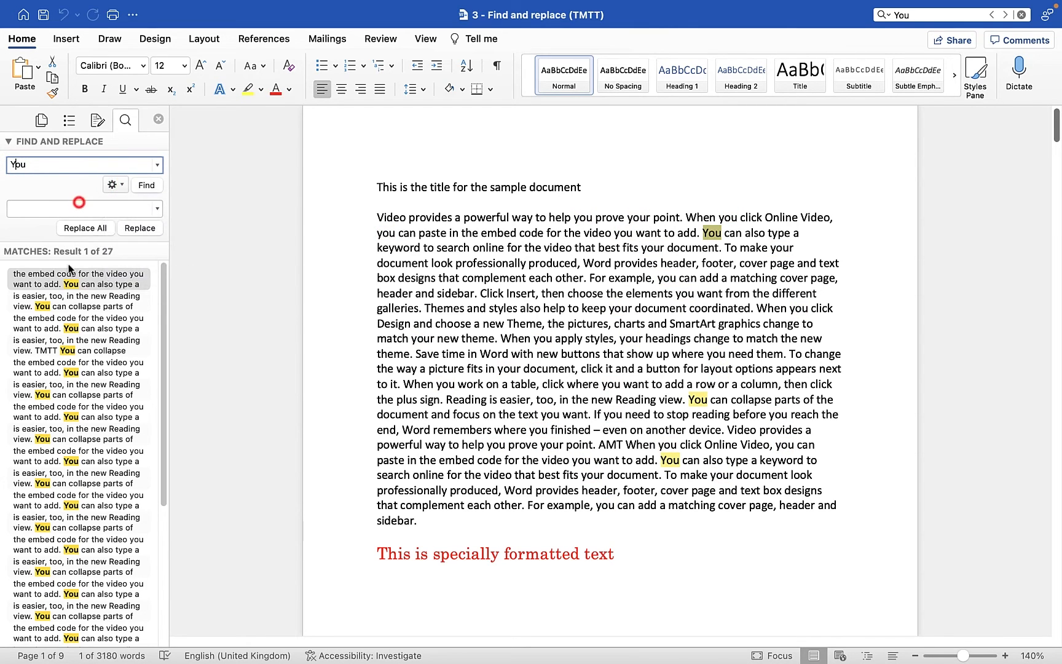
# - Browse the listed matches for "You", visiting ones on pages 4 and 6, and return to the first match
pyautogui.scroll(-10, 123, 332)
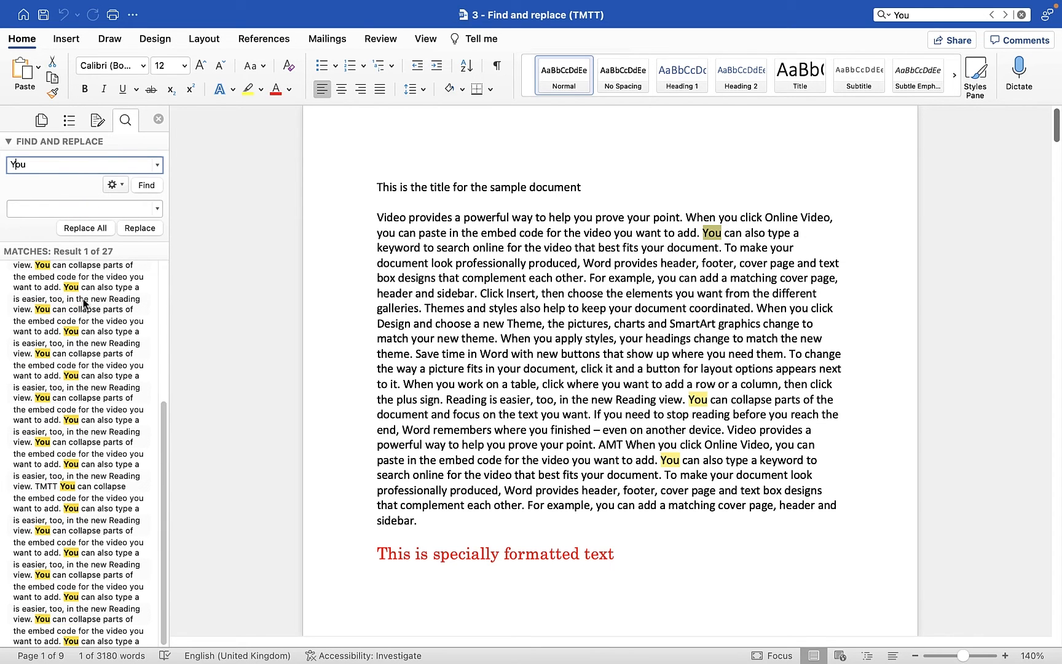
pyautogui.click(102, 326)
pyautogui.click(100, 350)
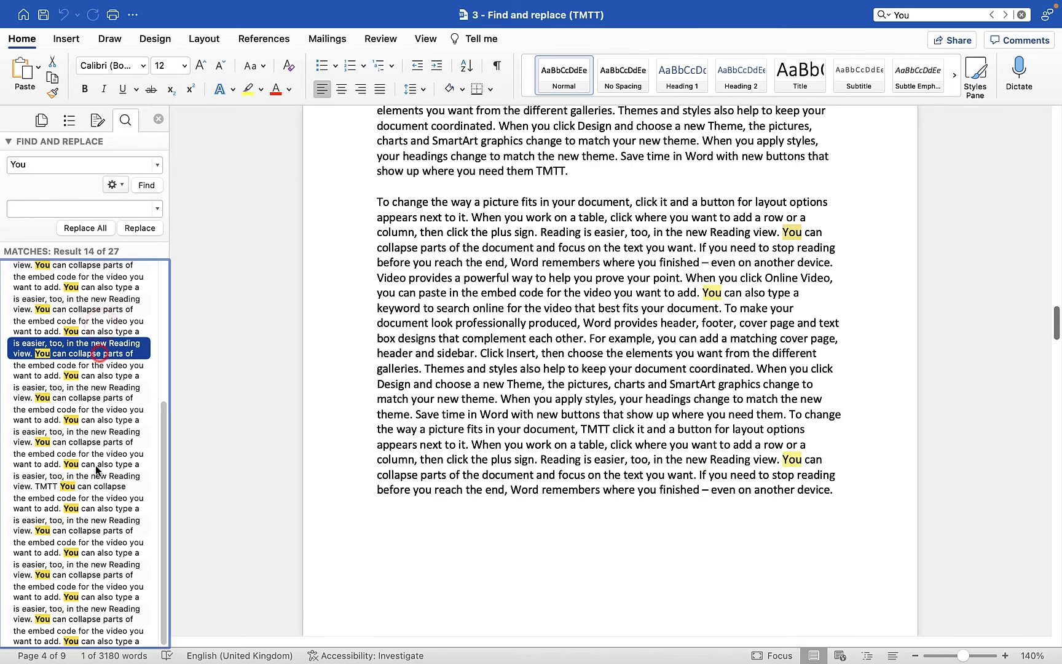
pyautogui.click(95, 476)
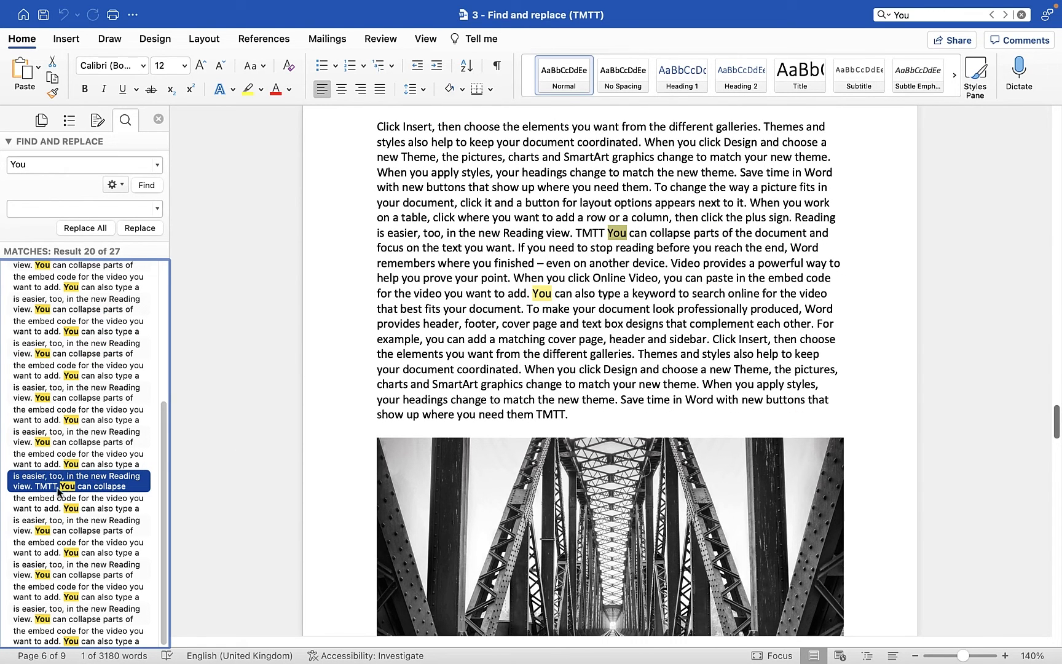
pyautogui.scroll(5, 77, 456)
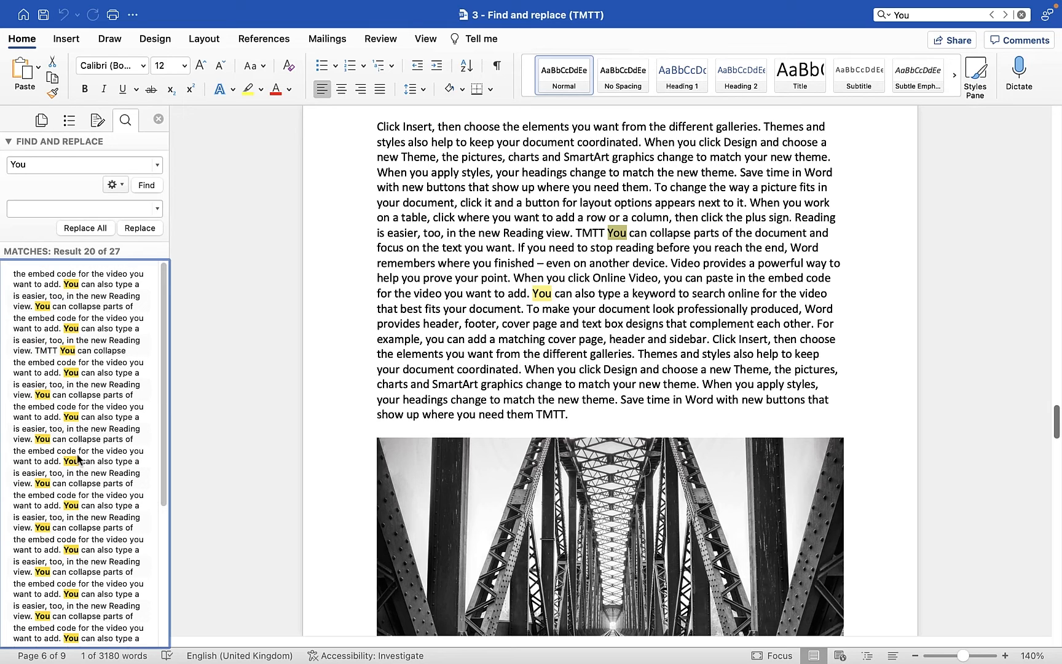
pyautogui.click(74, 282)
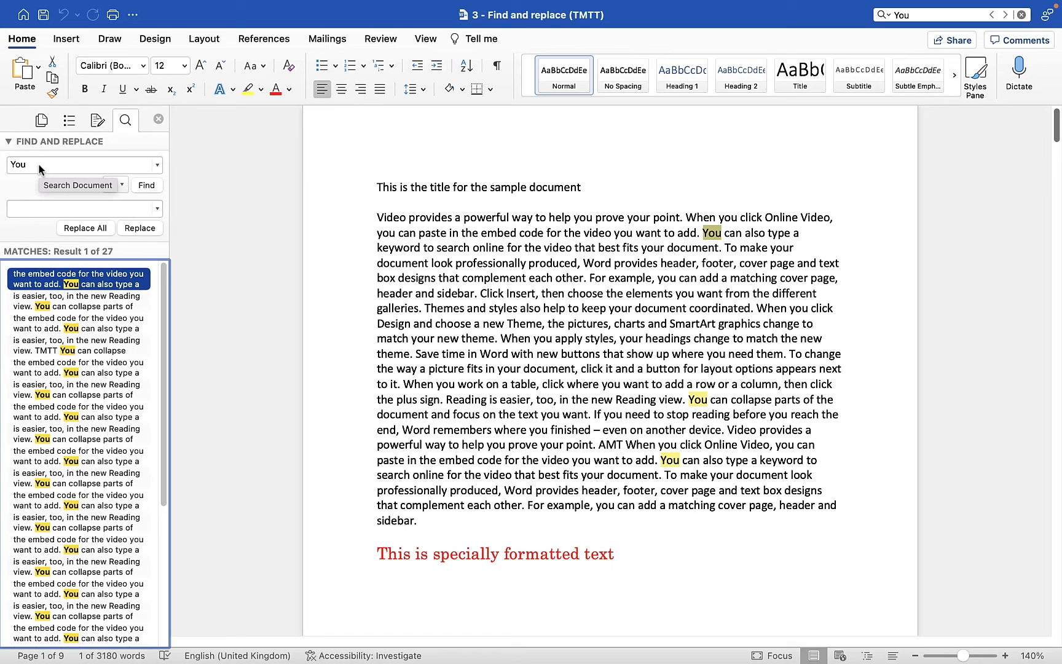
# - Search the document for "tmtt" with Ignore Case turned on
pyautogui.click(38, 163)
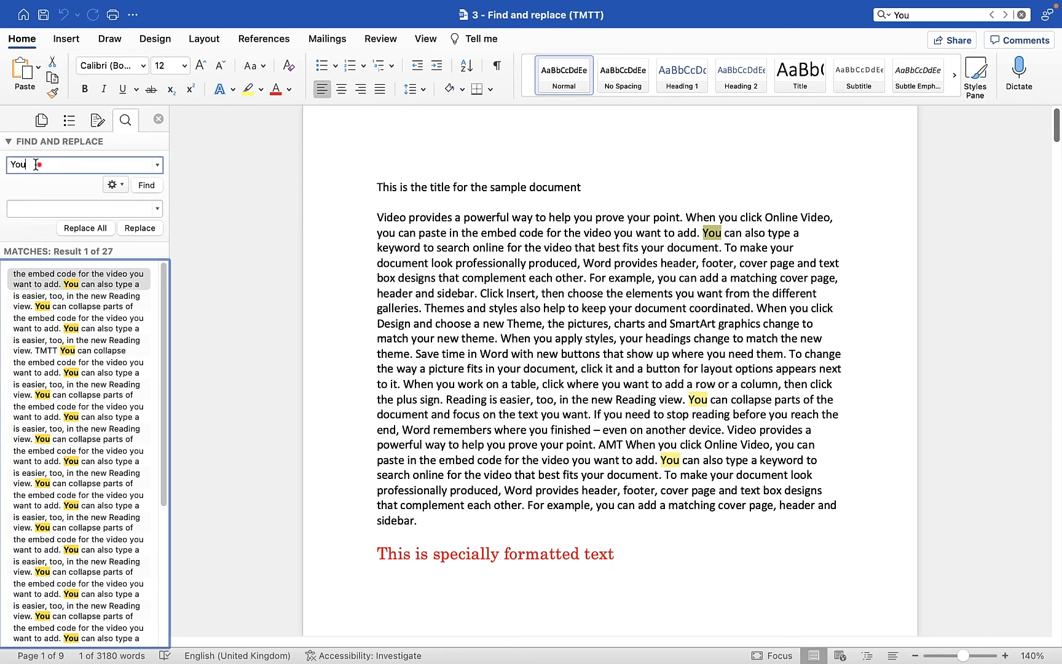
pyautogui.write('tmtt')
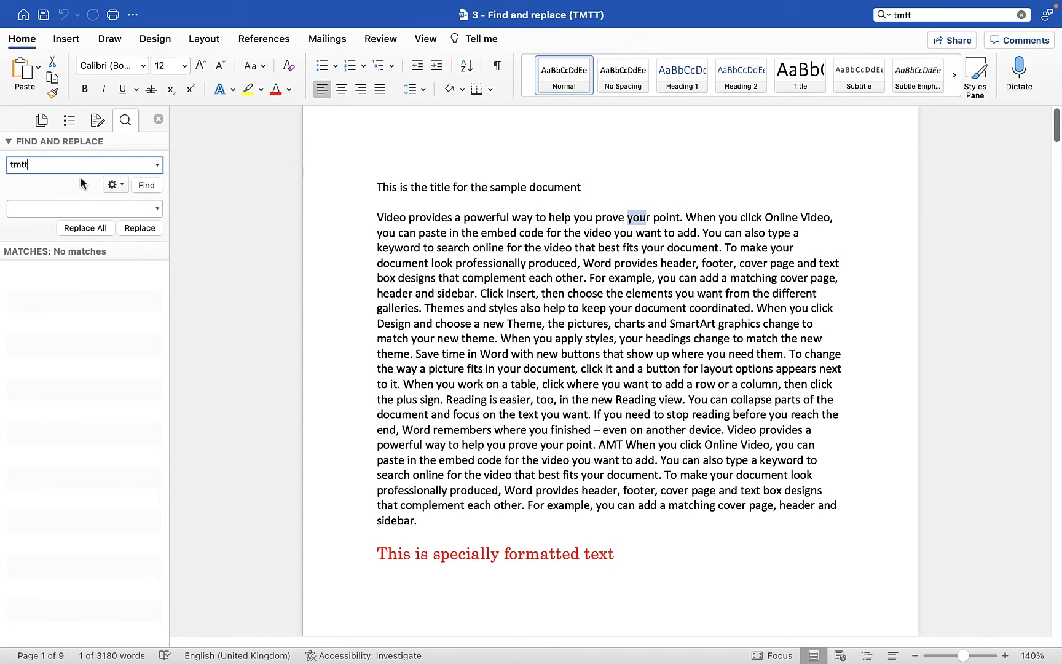
pyautogui.click(110, 182)
pyautogui.click(147, 216)
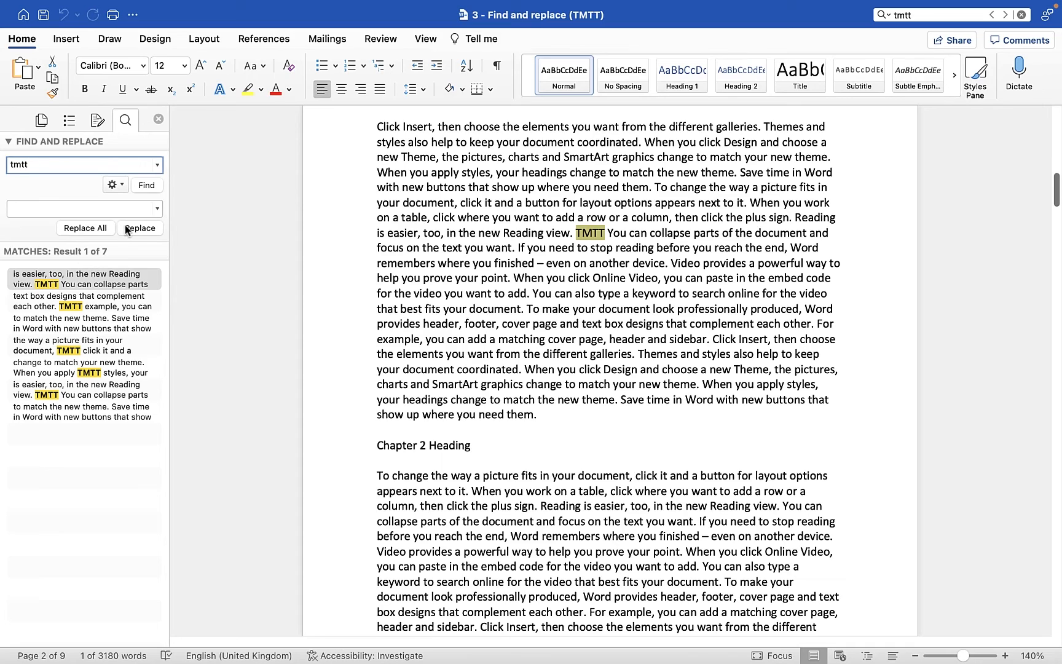
# - Visit the second to sixth listed TMTT matches in the document
pyautogui.click(98, 305)
pyautogui.click(92, 322)
pyautogui.click(91, 345)
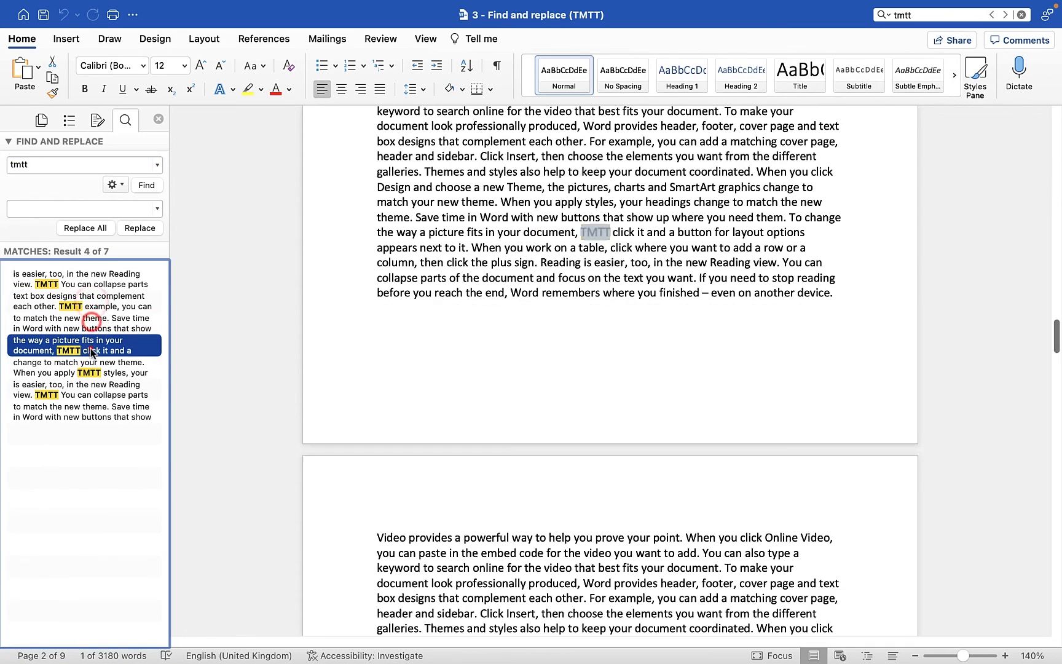
pyautogui.click(91, 372)
pyautogui.click(92, 390)
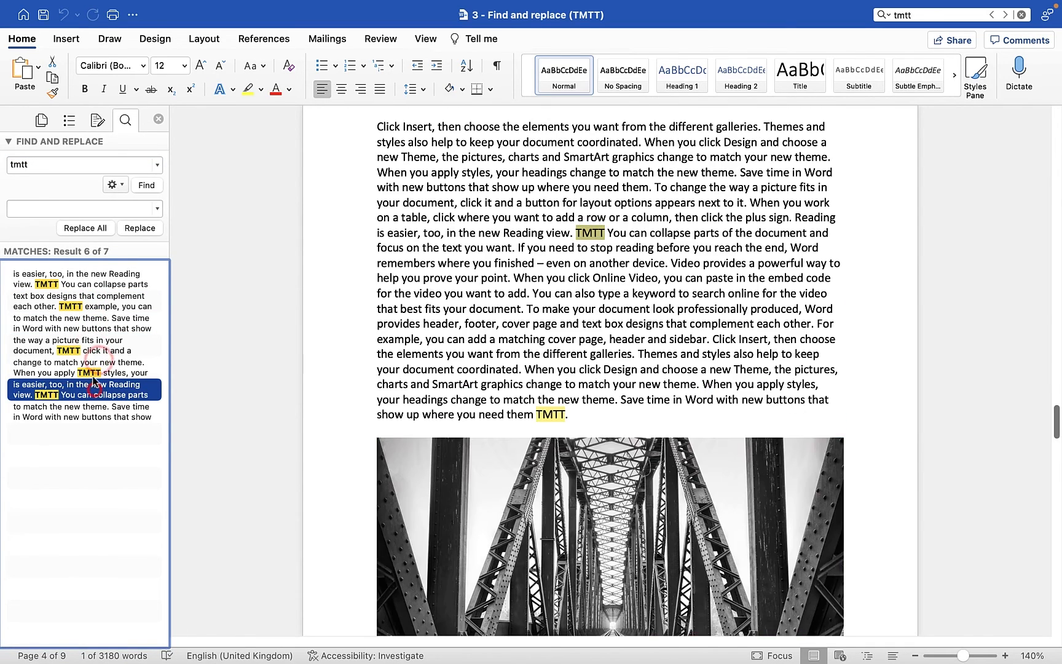
# - Return to the first TMTT match and set the replacement text to "Two minute tech tutorials"
pyautogui.click(70, 294)
pyautogui.click(68, 280)
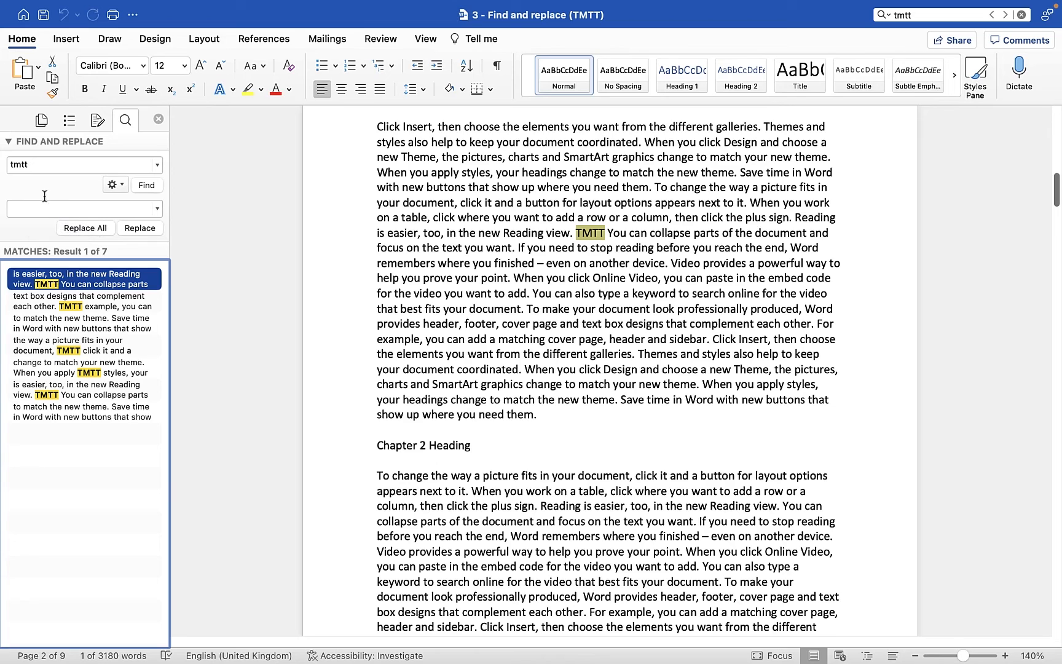
pyautogui.click(29, 209)
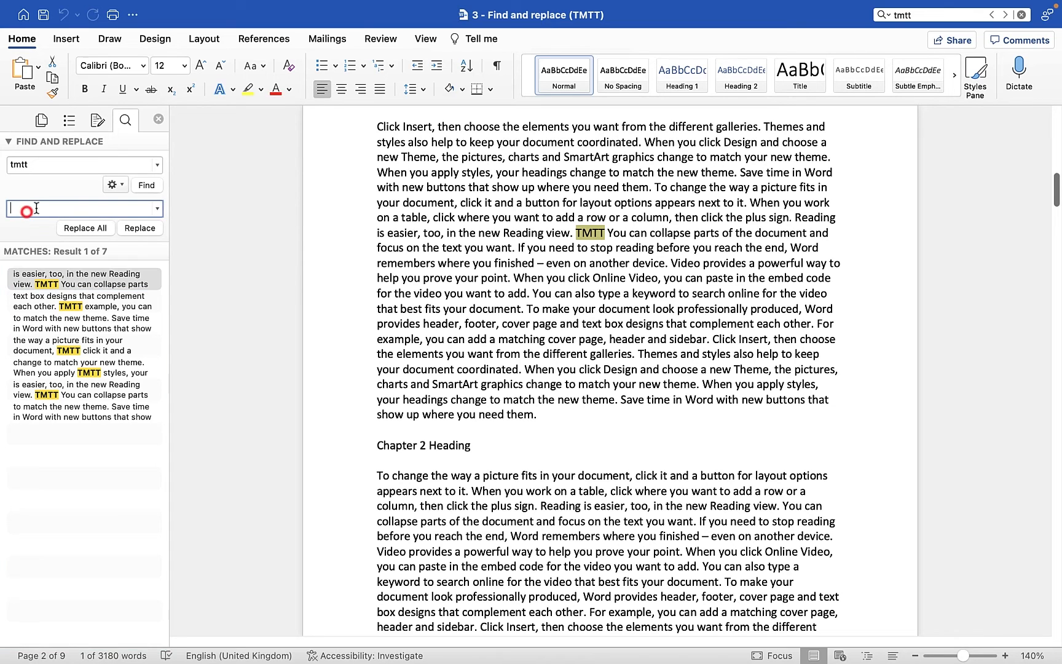
pyautogui.write('Two minute tech tutorials')
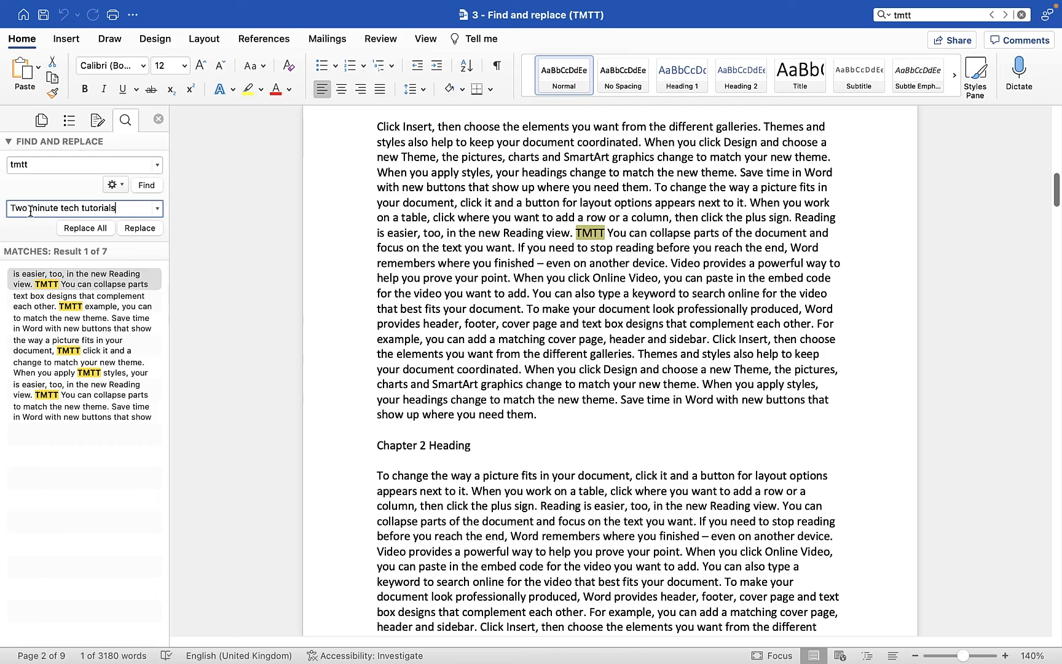
# - Browse the TMTT matches, replace the sixth one individually, and replace all remaining occurrences in the document
pyautogui.click(72, 301)
pyautogui.click(77, 345)
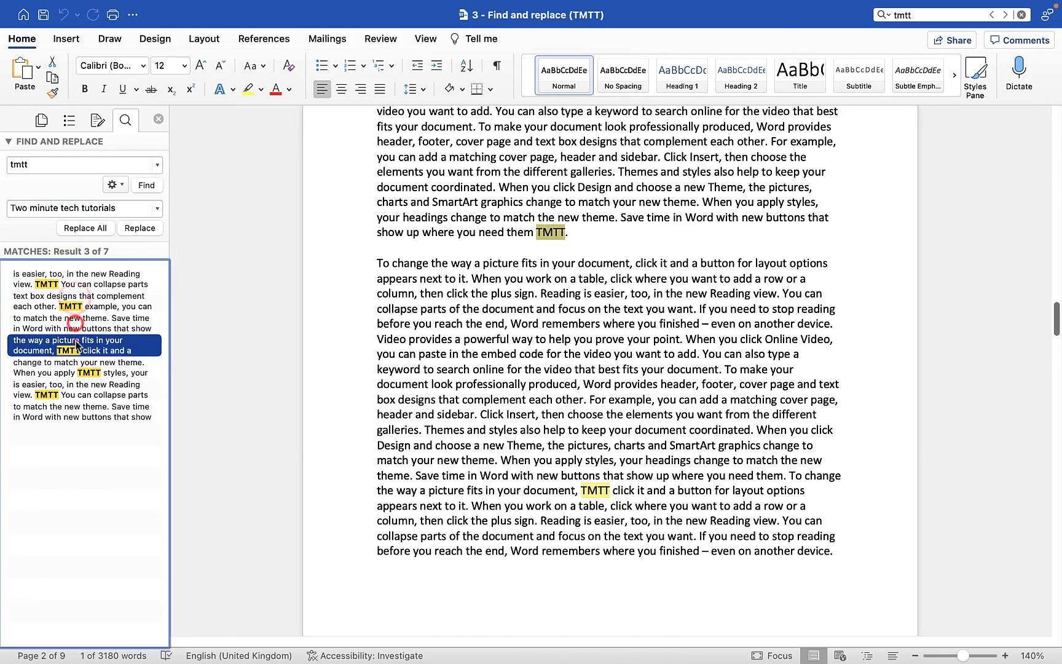
pyautogui.click(77, 368)
pyautogui.click(77, 390)
pyautogui.click(78, 411)
pyautogui.click(78, 394)
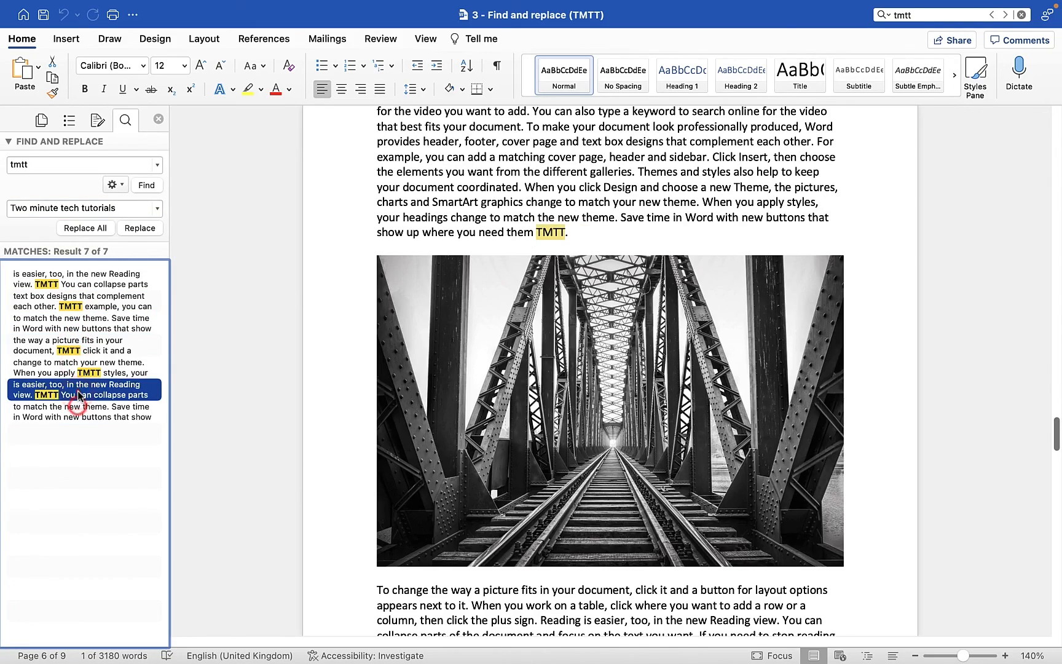
pyautogui.click(139, 228)
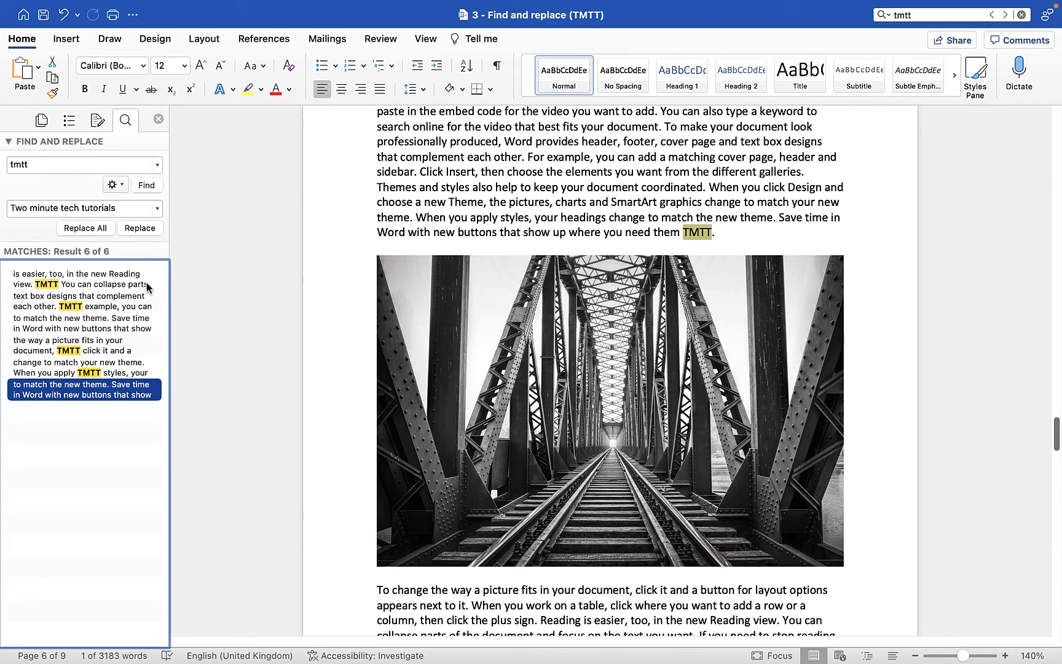
pyautogui.click(84, 230)
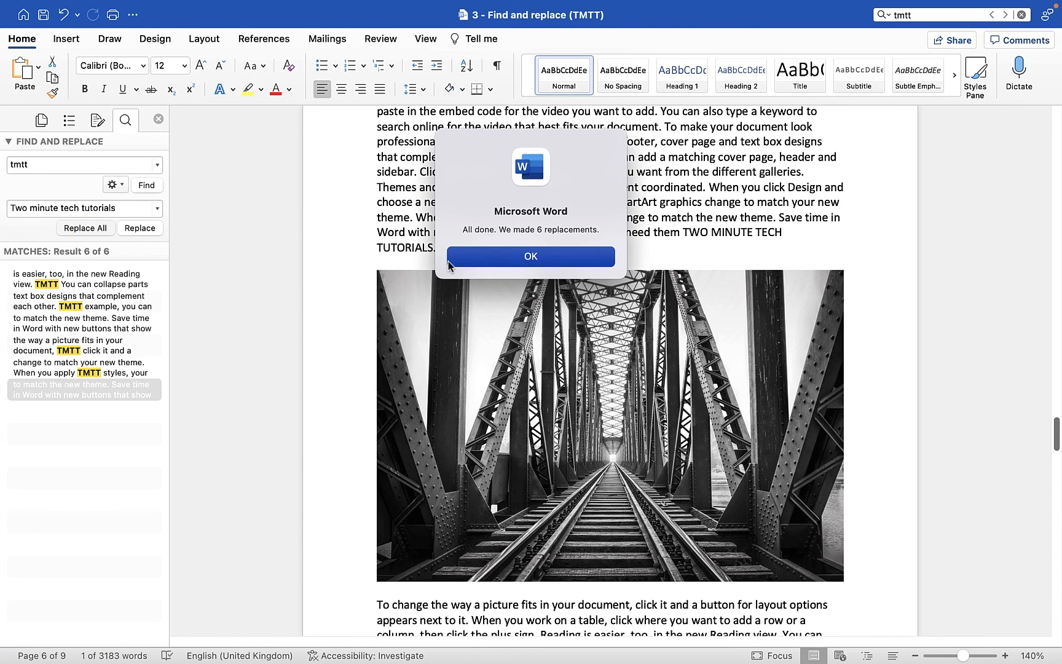
pyautogui.click(478, 261)
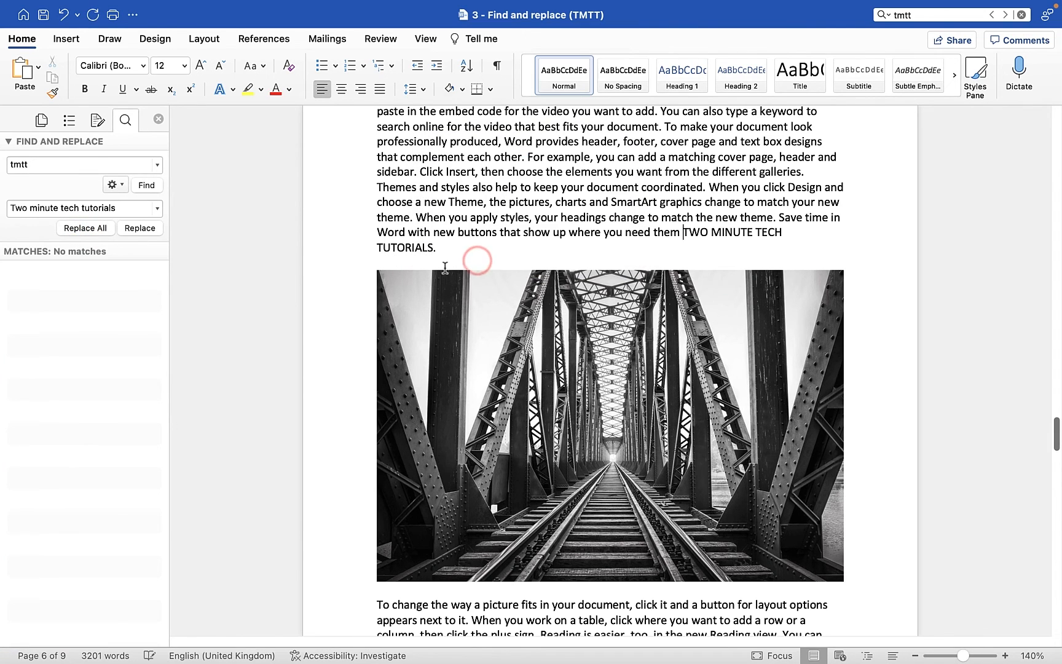
# - Reuse the replacement text "Two minute tech tutorials" as the search term and leave the replacement text empty
pyautogui.tripleClick(129, 207)
pyautogui.press('super+c')
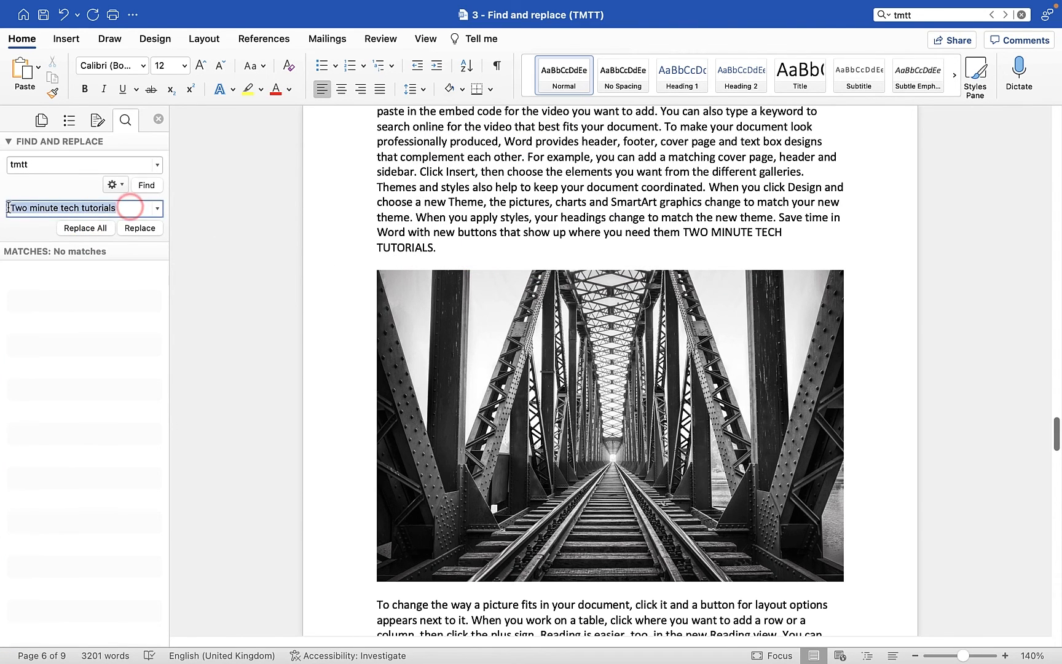
pyautogui.doubleClick(40, 164)
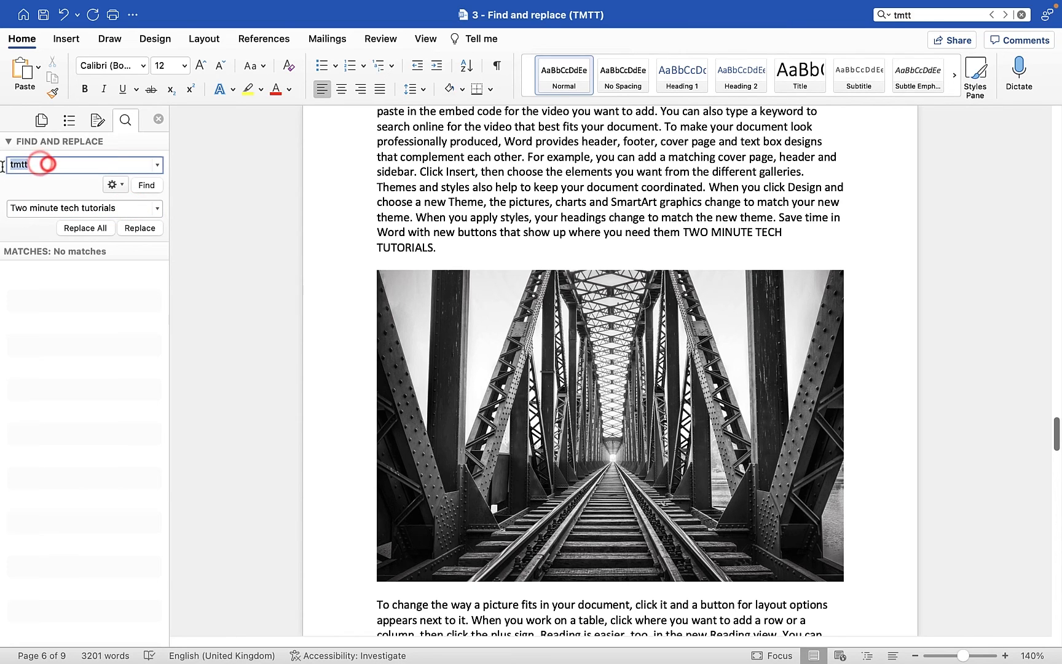
pyautogui.press('super+v')
pyautogui.tripleClick(120, 208)
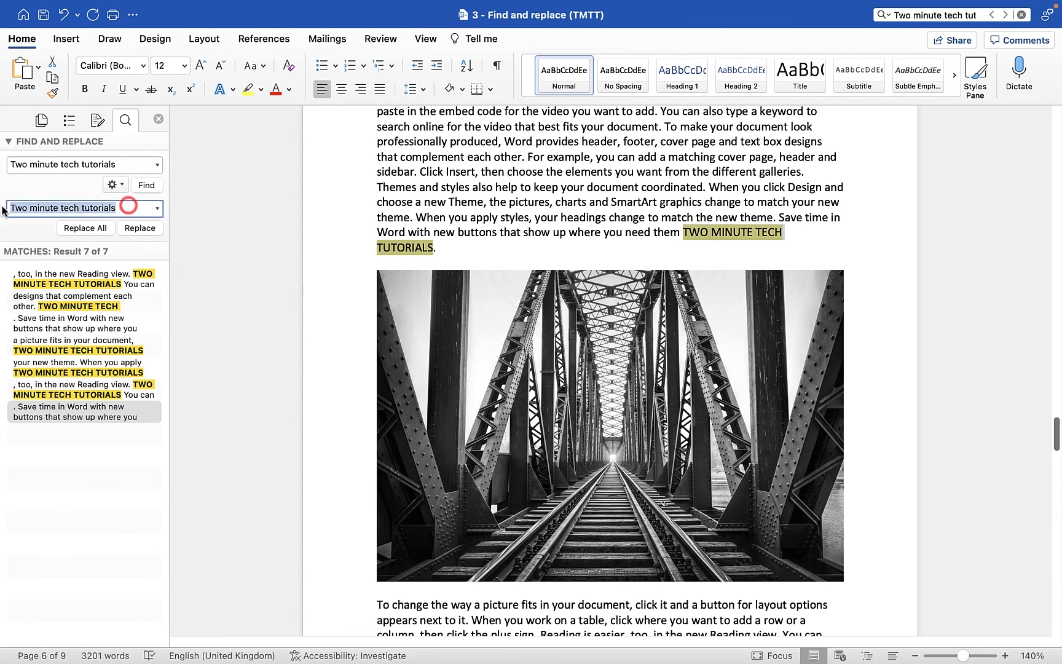
pyautogui.press('BackSpace')
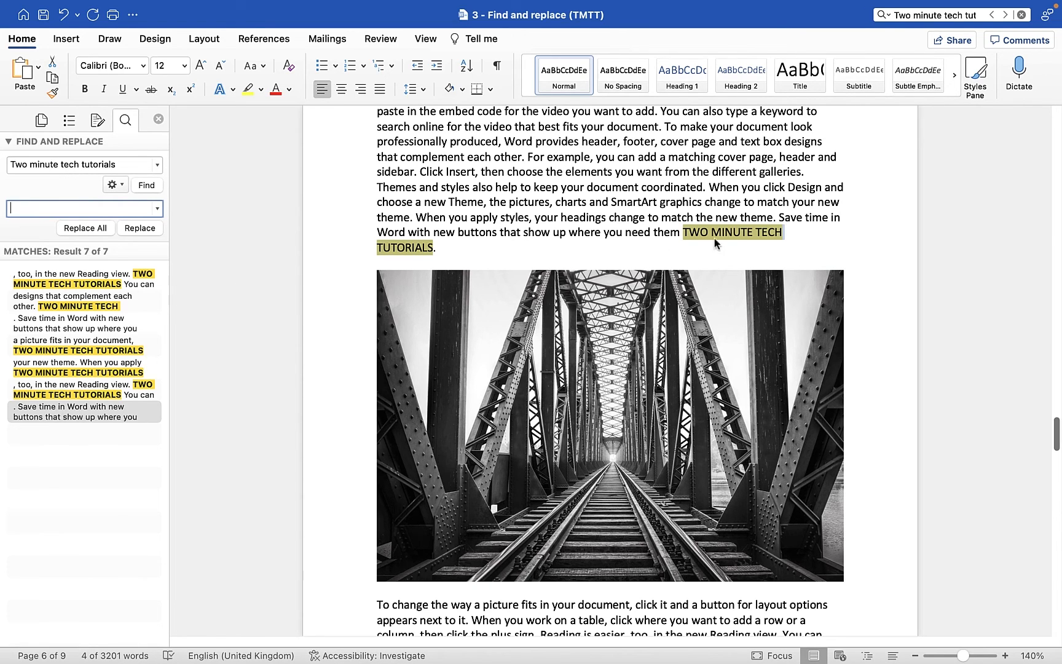
# - Visit the second to fourth listed matches and remove the fourth occurrence of TWO MINUTE TECH TUTORIALS from the text
pyautogui.click(94, 307)
pyautogui.click(91, 325)
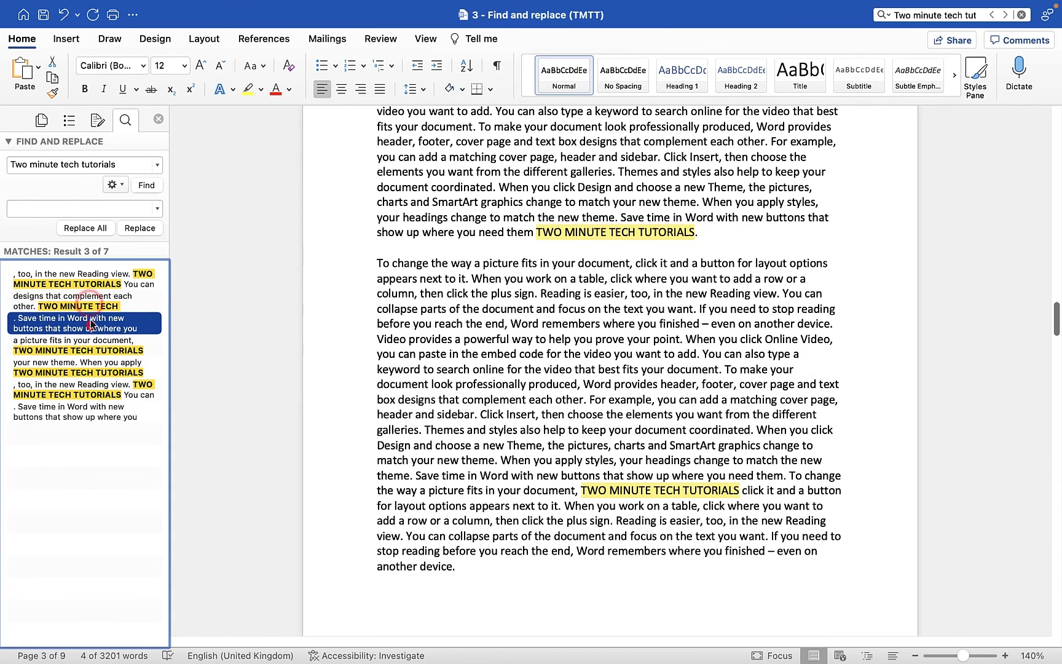
pyautogui.click(88, 342)
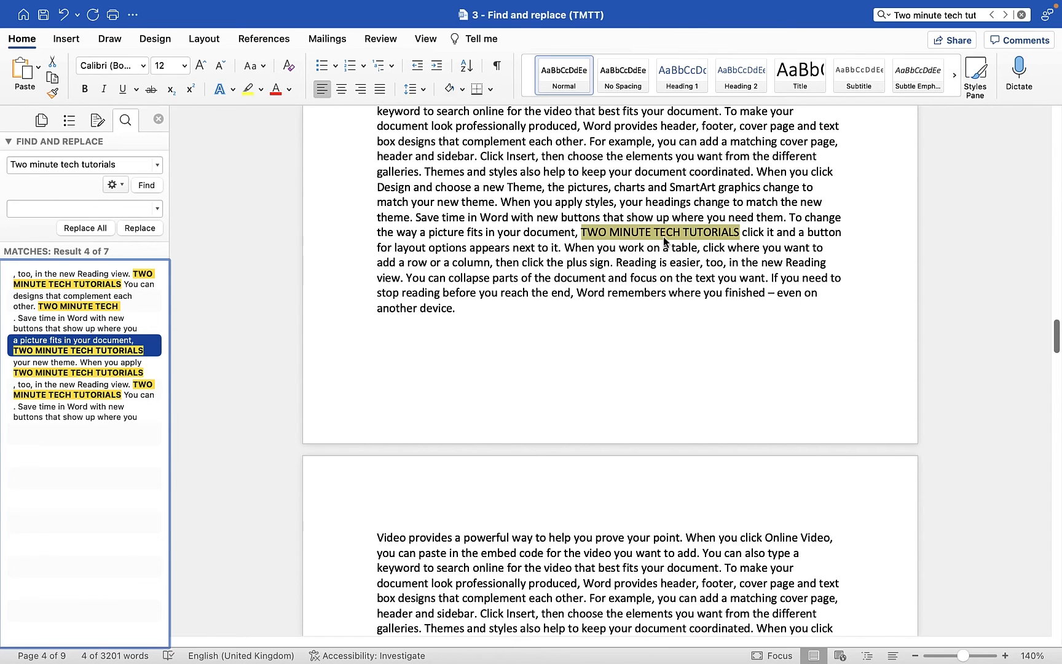
pyautogui.click(667, 234)
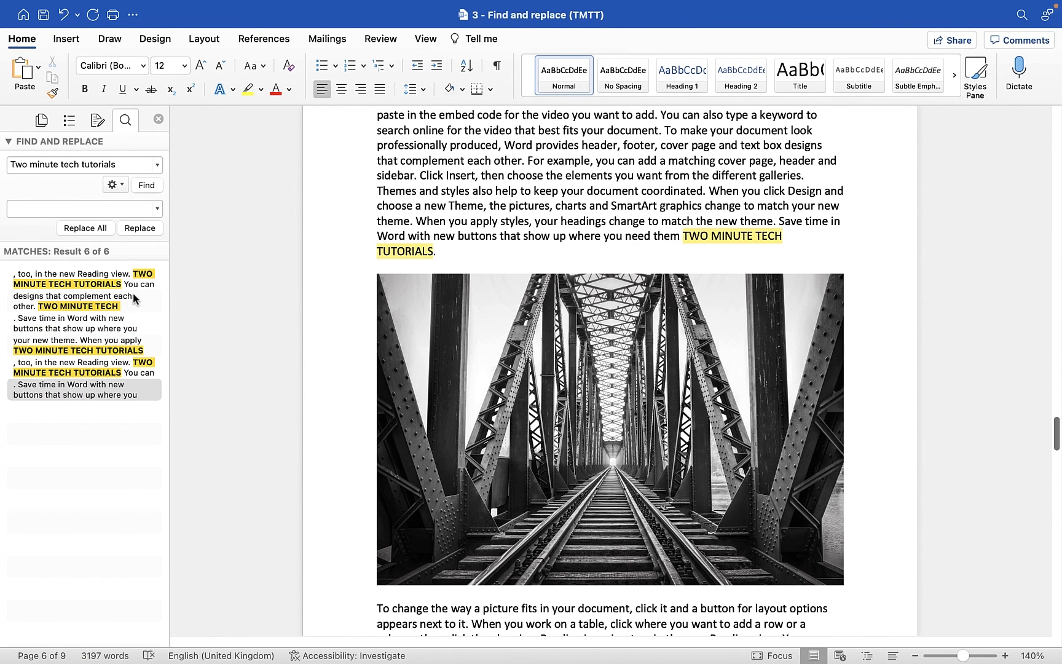
# - Use Advanced Find & Replace with Match case to replace every "TWO MINUTE TECH TUTORIALS" with "Two minute tech tutorials"
pyautogui.click(115, 186)
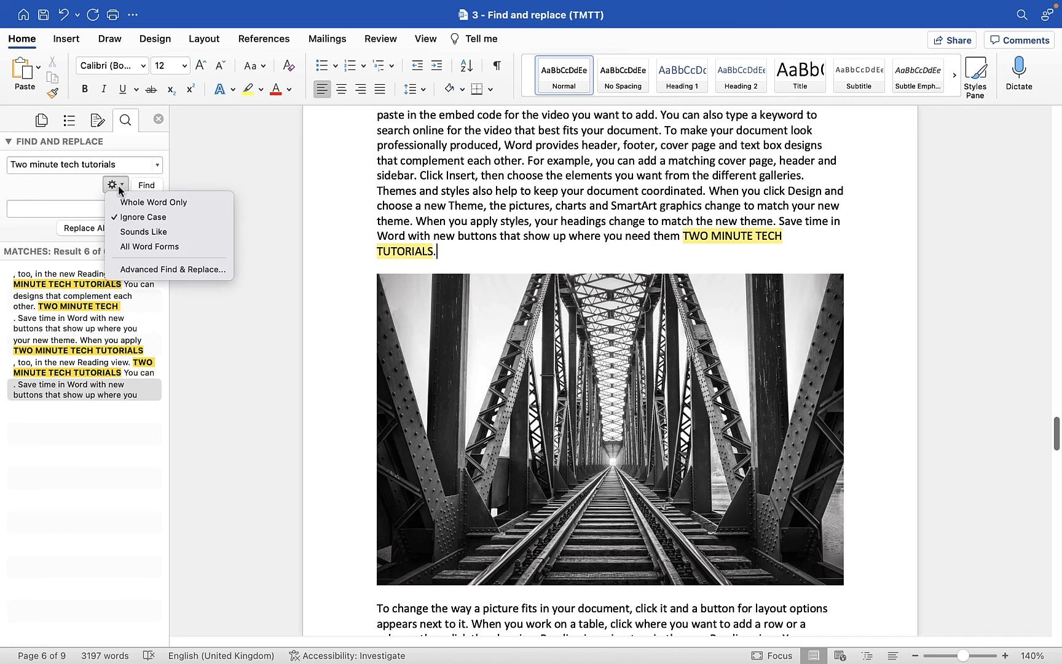
pyautogui.click(177, 270)
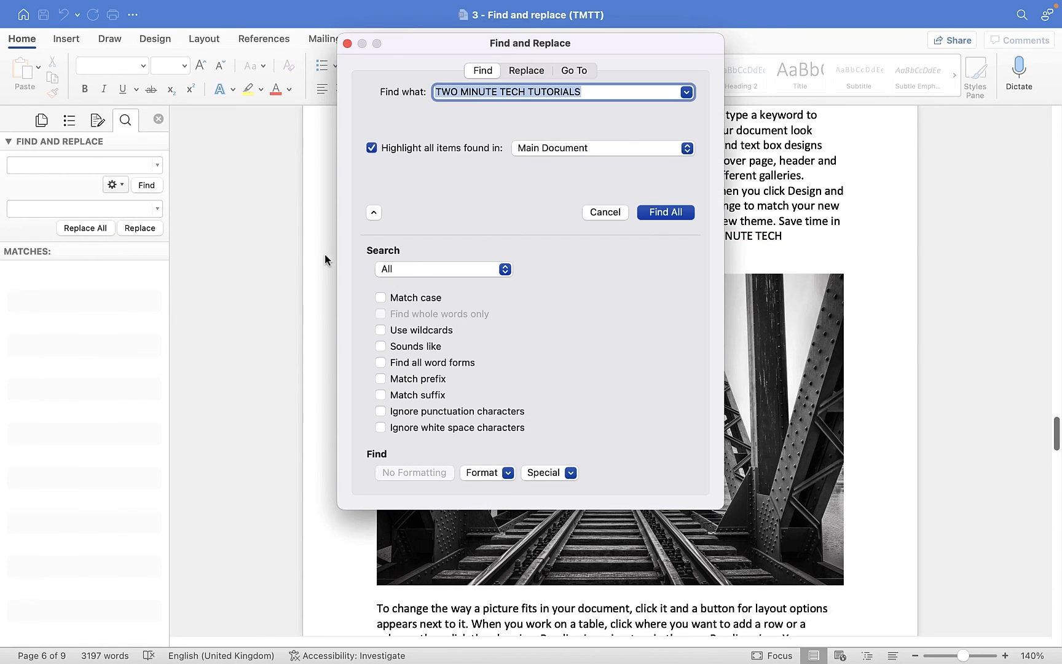
pyautogui.click(522, 71)
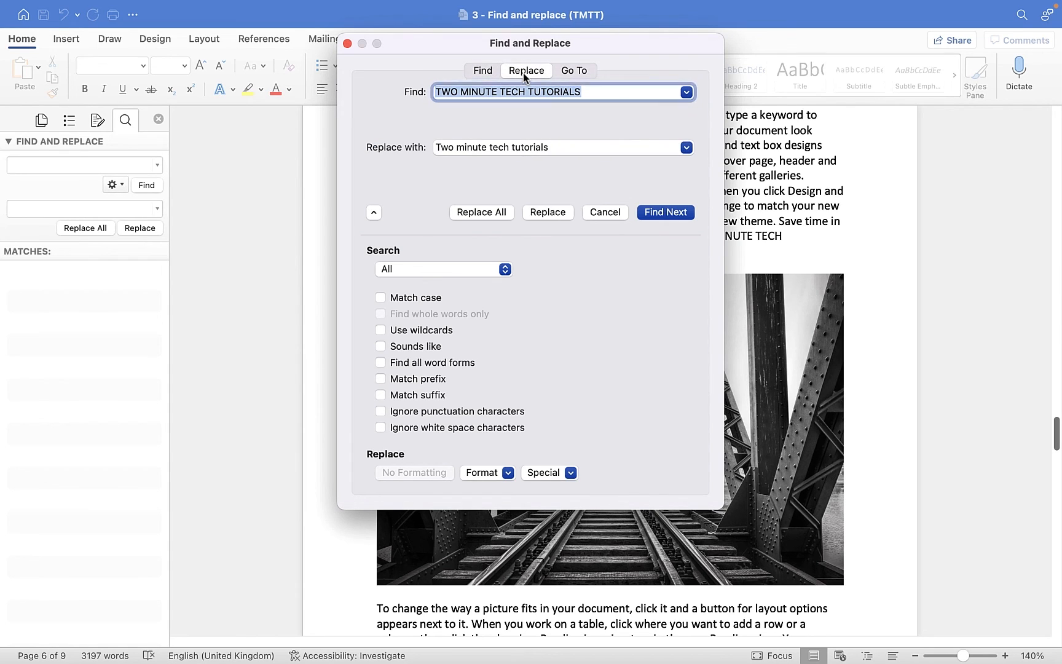
pyautogui.click(379, 299)
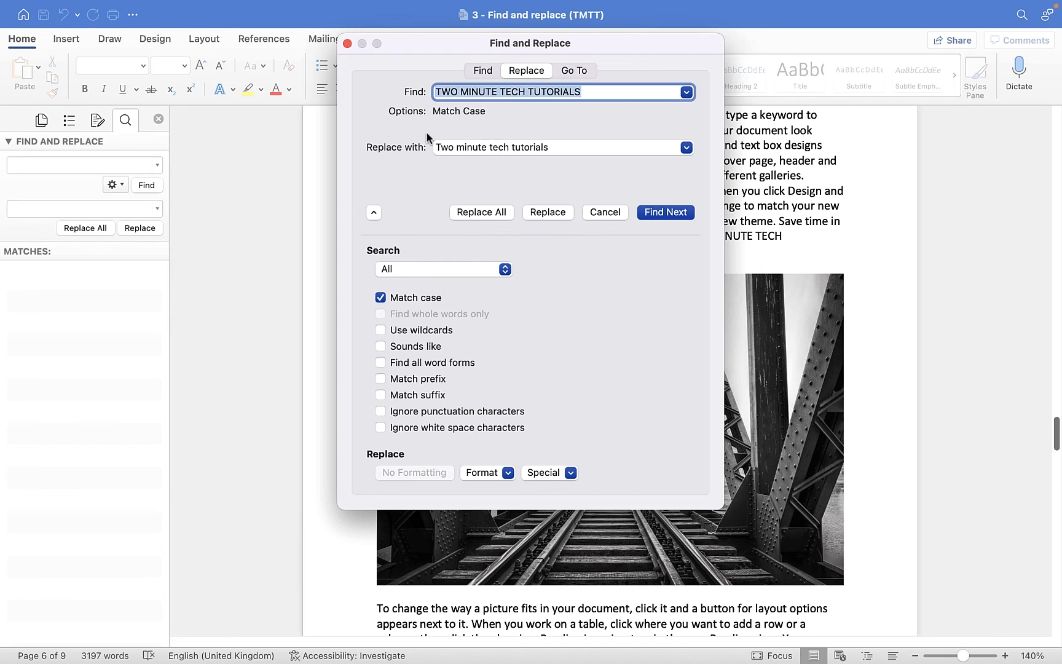
pyautogui.click(483, 212)
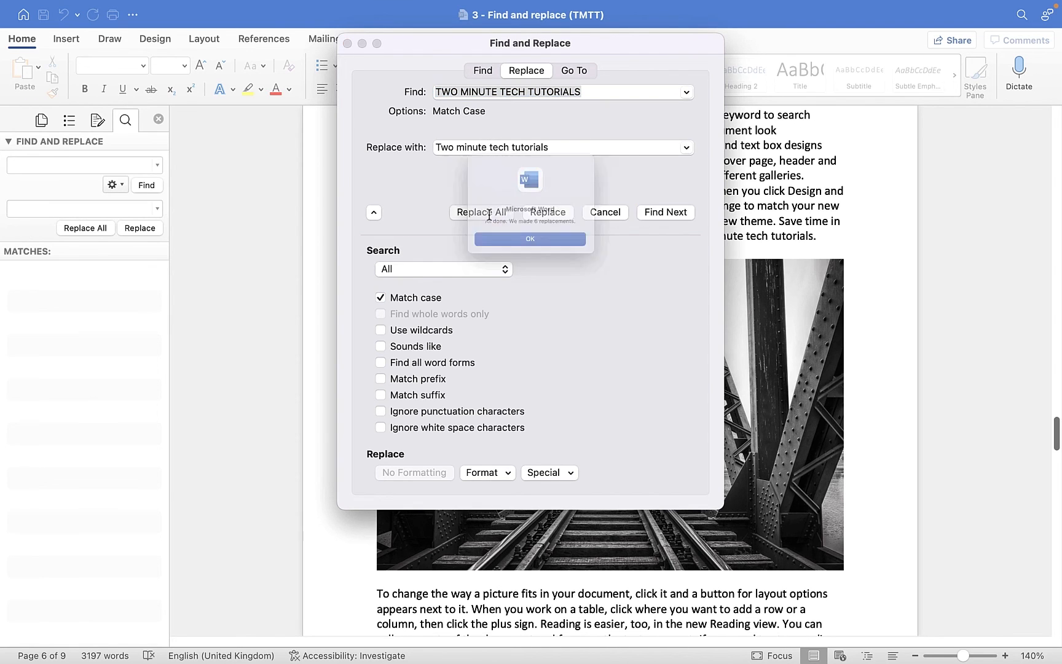
pyautogui.click(538, 260)
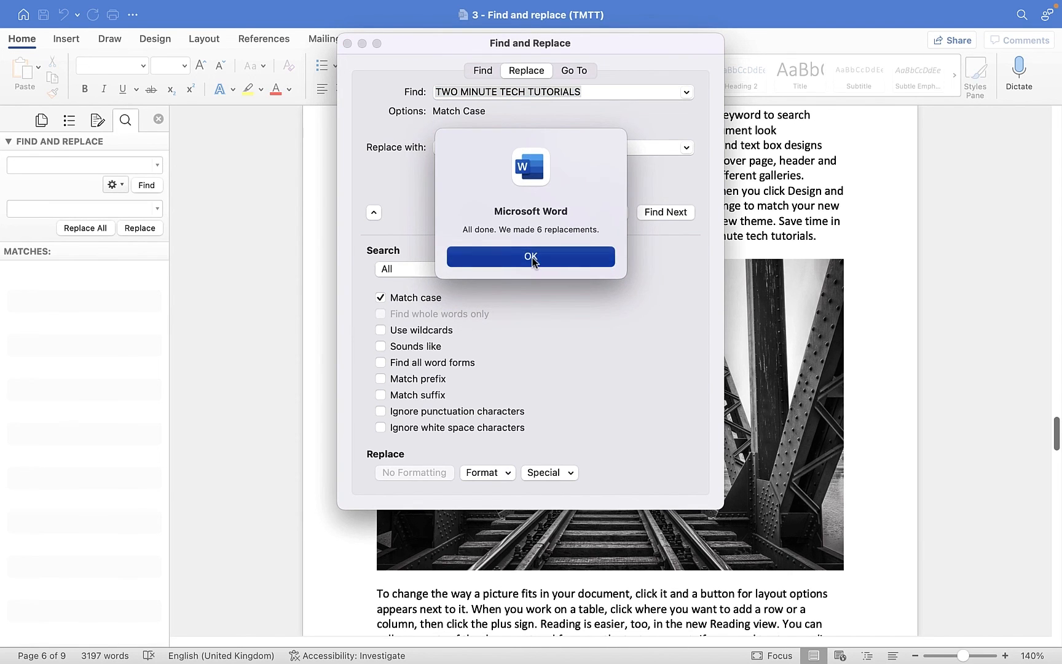
pyautogui.click(347, 44)
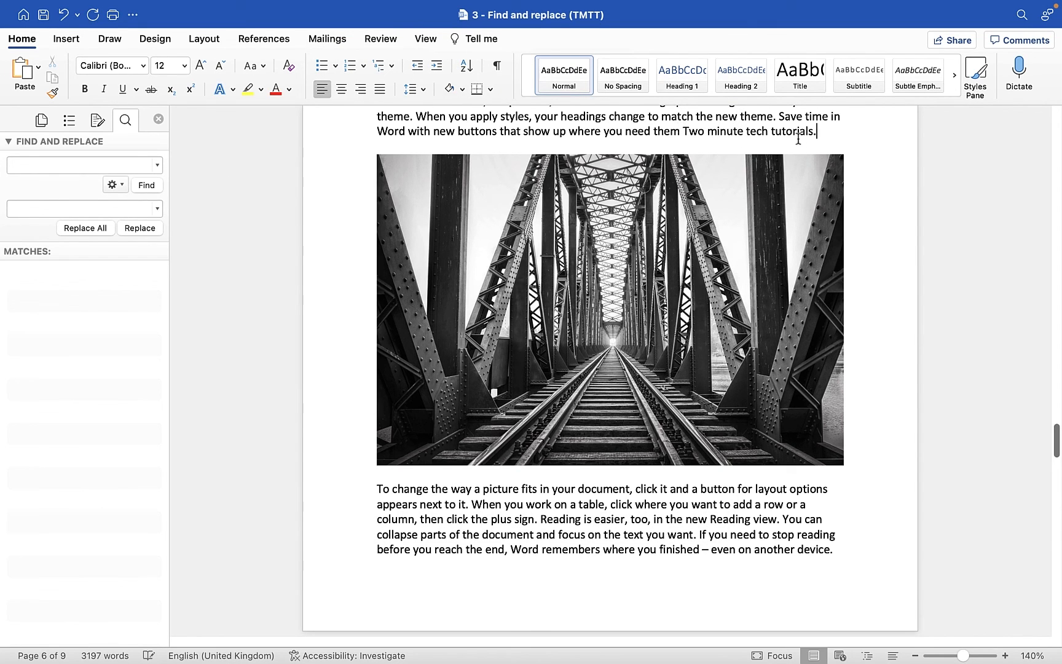
# - Search the document for "two minute tech" with Ignore Case turned on
pyautogui.click(90, 164)
pyautogui.write('t')
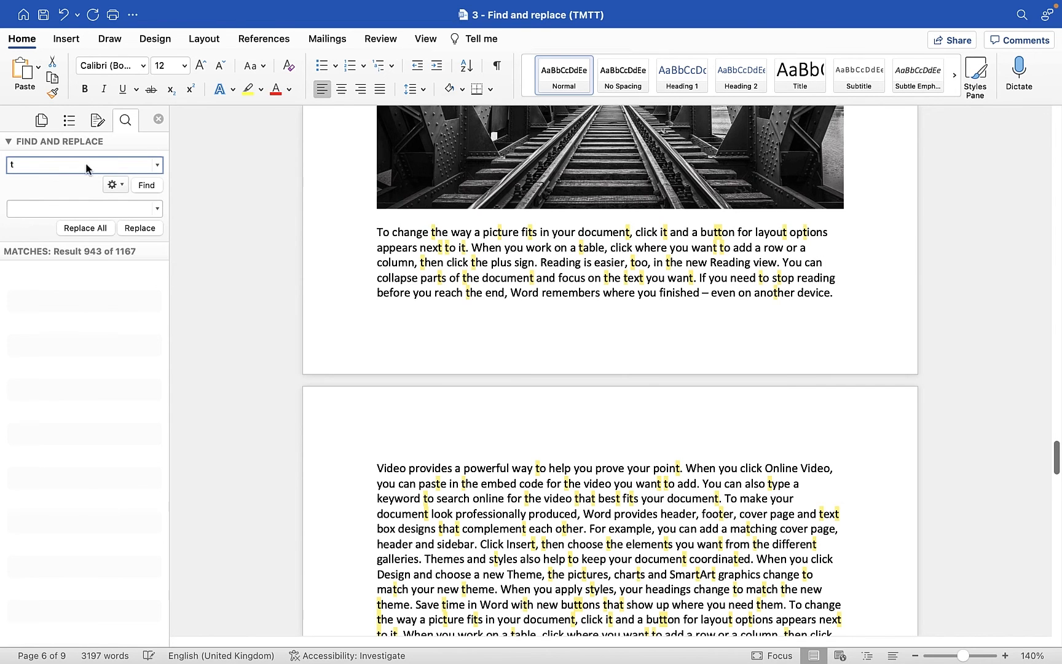
pyautogui.write('wo minute')
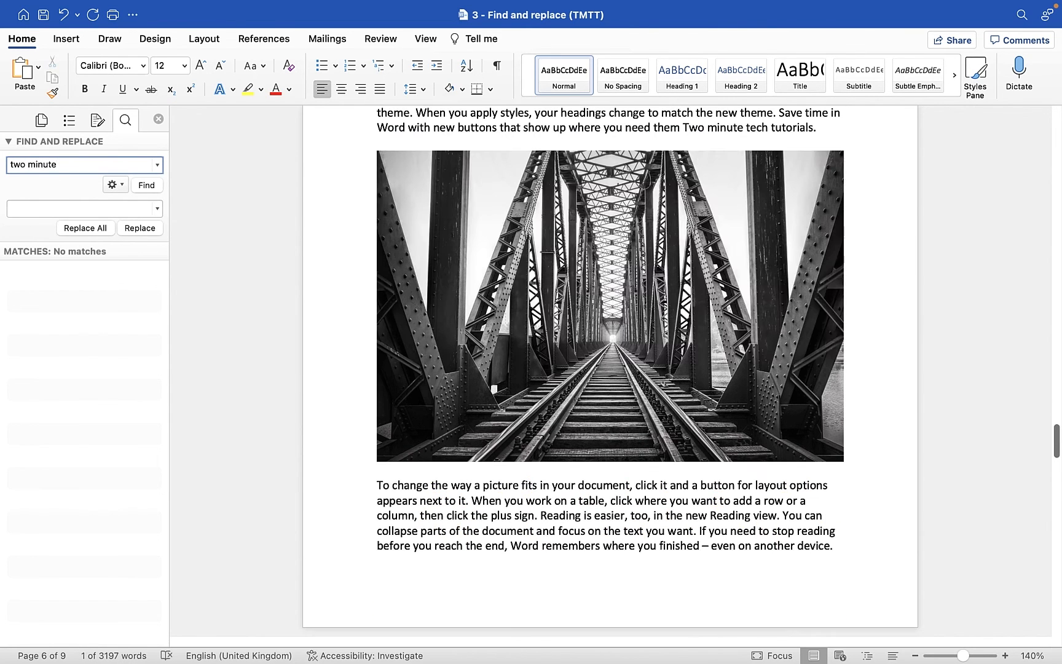
pyautogui.write(' tech')
pyautogui.click(114, 184)
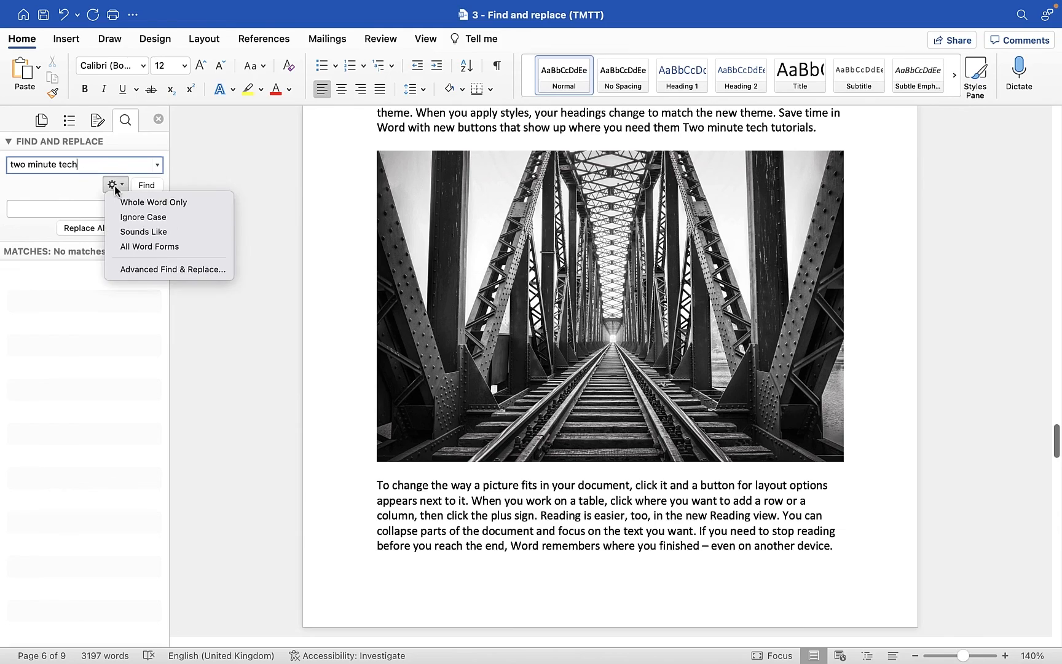
pyautogui.click(122, 218)
# - Step through the found "two minute tech" matches in the document, ending back at the first one
pyautogui.click(147, 186)
pyautogui.click(146, 186)
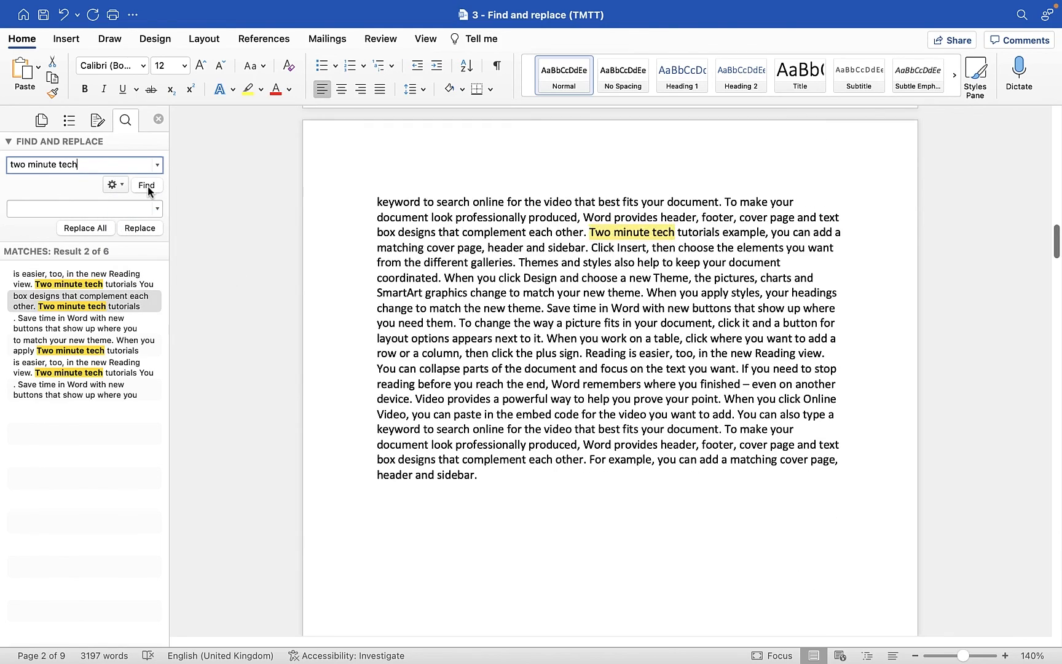
pyautogui.click(146, 186)
pyautogui.click(147, 186)
pyautogui.click(148, 185)
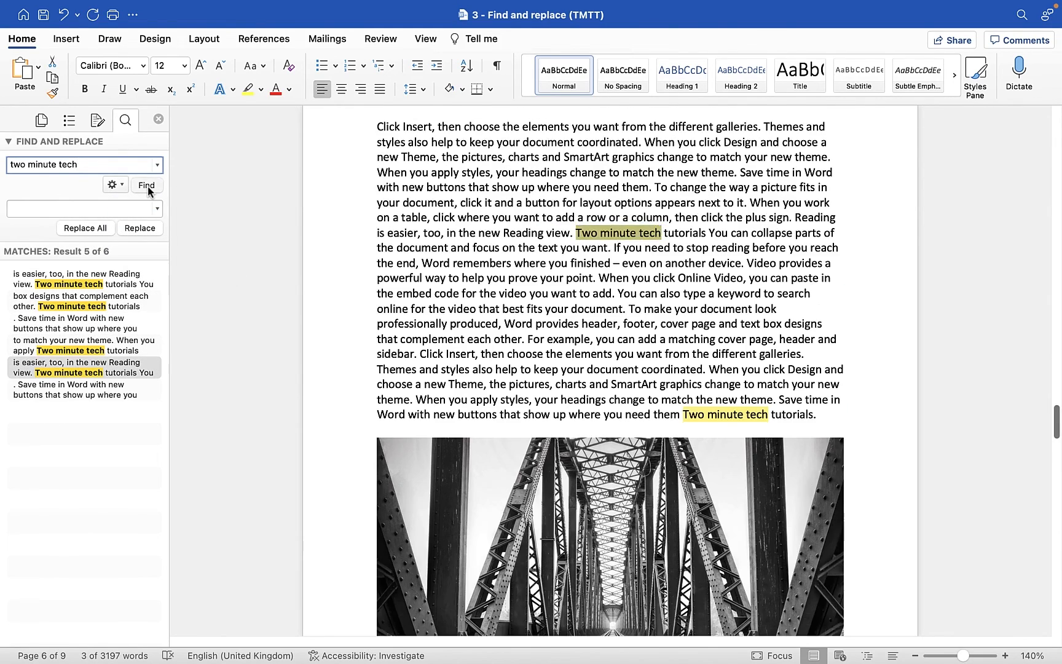
pyautogui.click(148, 185)
pyautogui.click(148, 186)
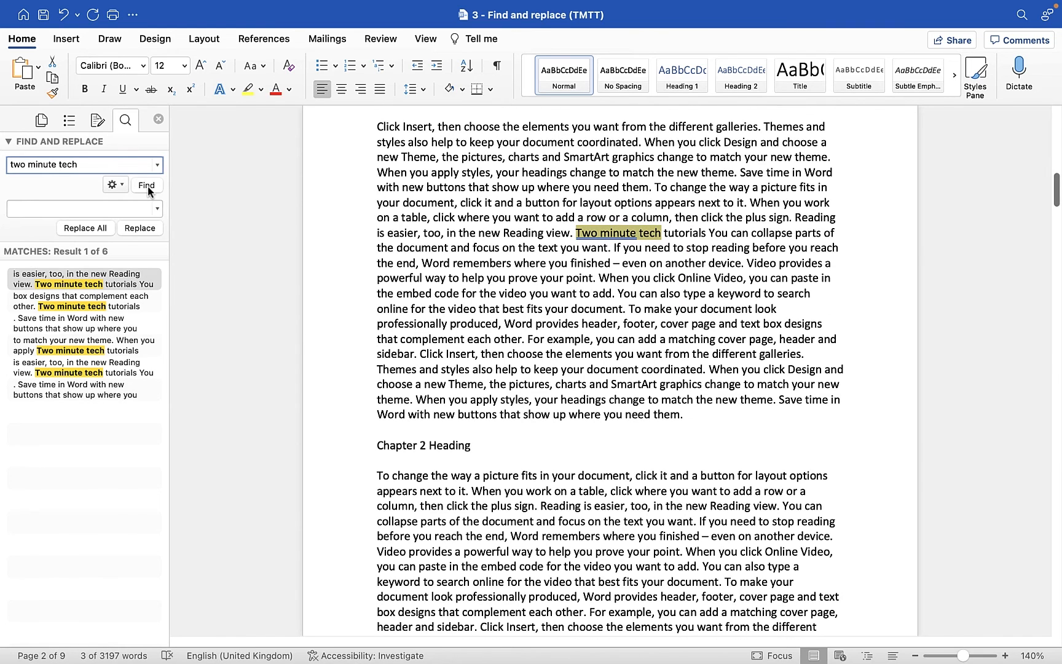